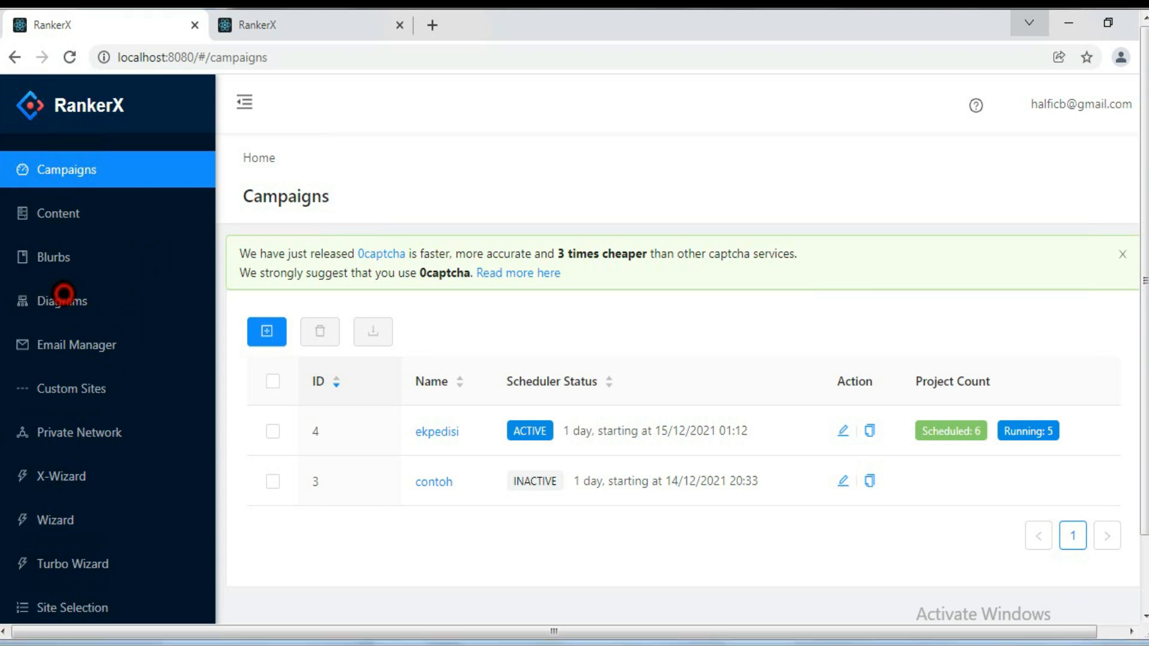
Step: Create a new diagram named profile
click(60, 296)
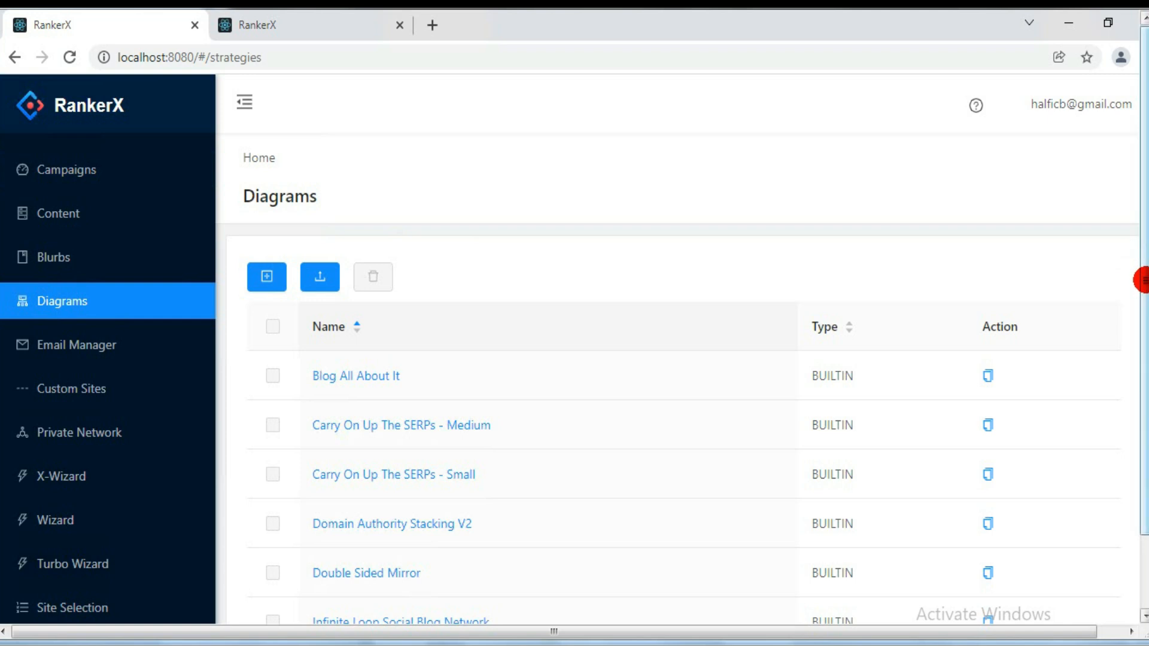
drag(1143, 280, 1143, 348)
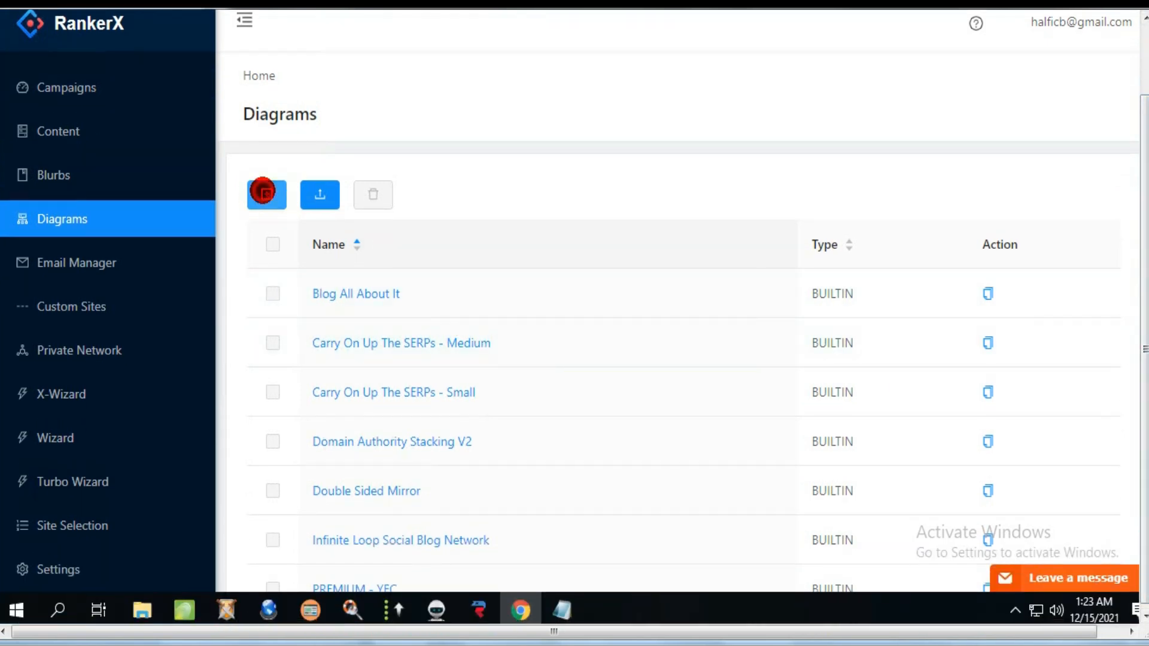
click(266, 192)
click(578, 173)
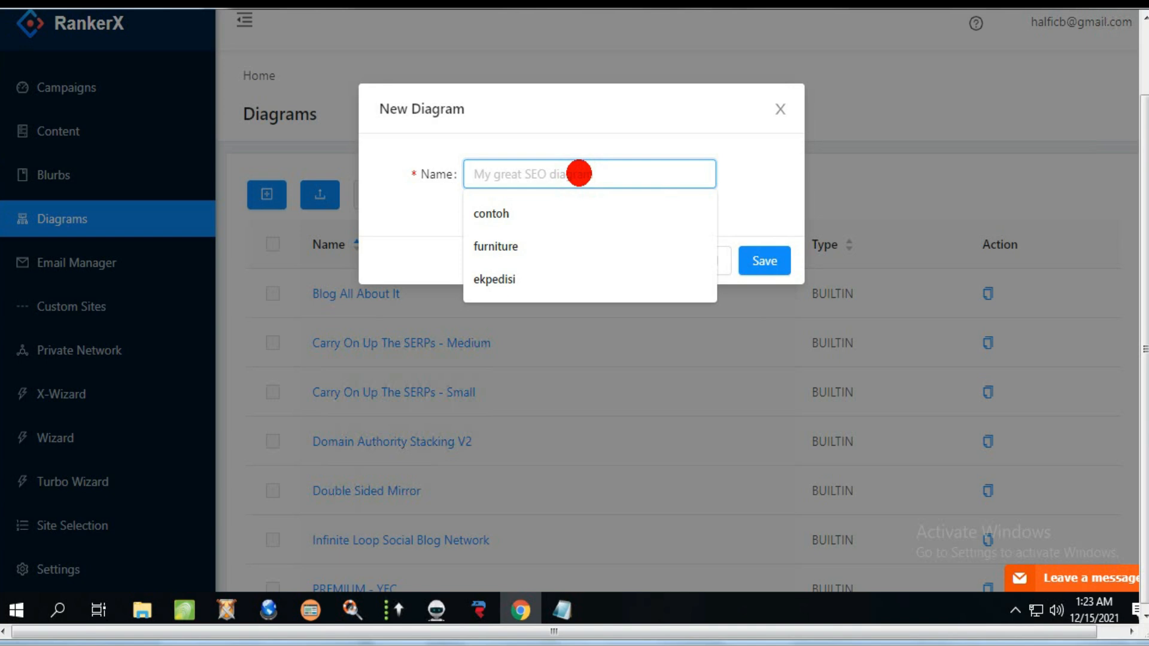
text(ptofile)
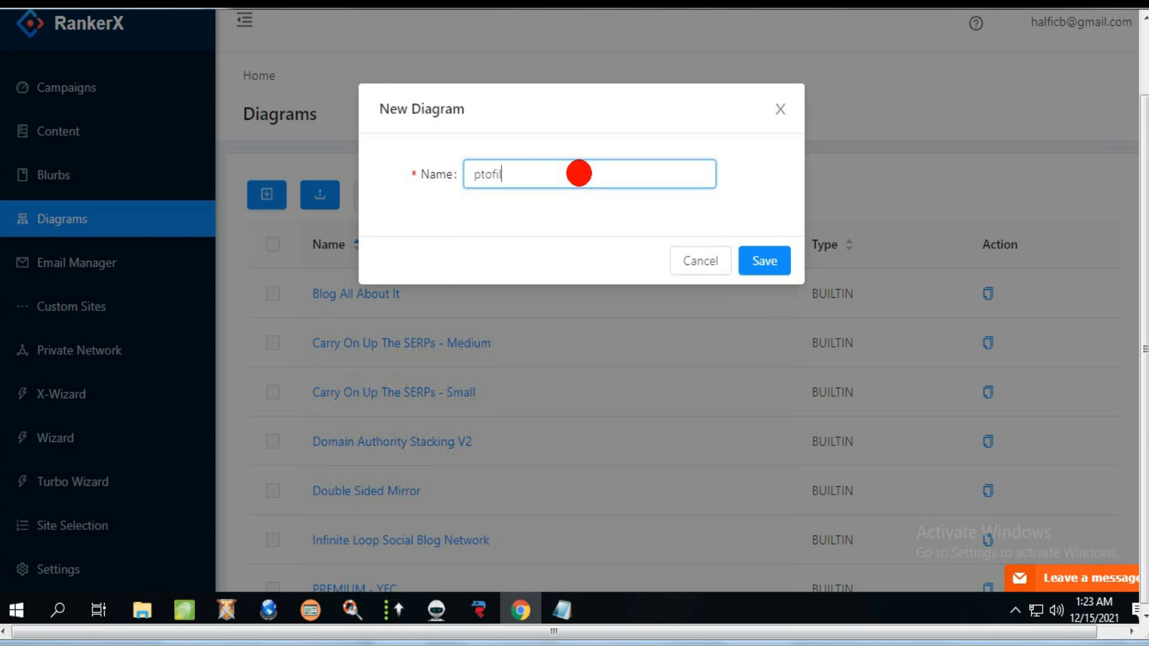
key(Left)
key(Left)
key(Left)
key(Left)
key(Left)
key(BackSpace)
text(r)
click(754, 261)
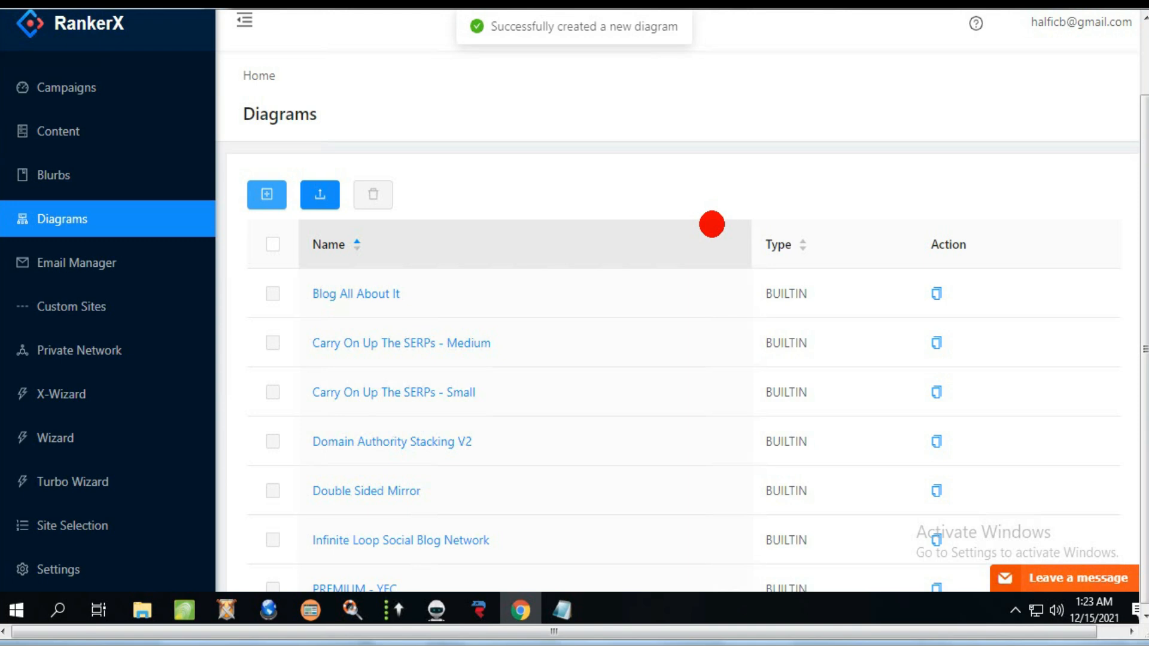
Step: Open the custom profile diagram and add a Web 2.0 Profile Premium block below the Money Site block
drag(1145, 293, 1145, 375)
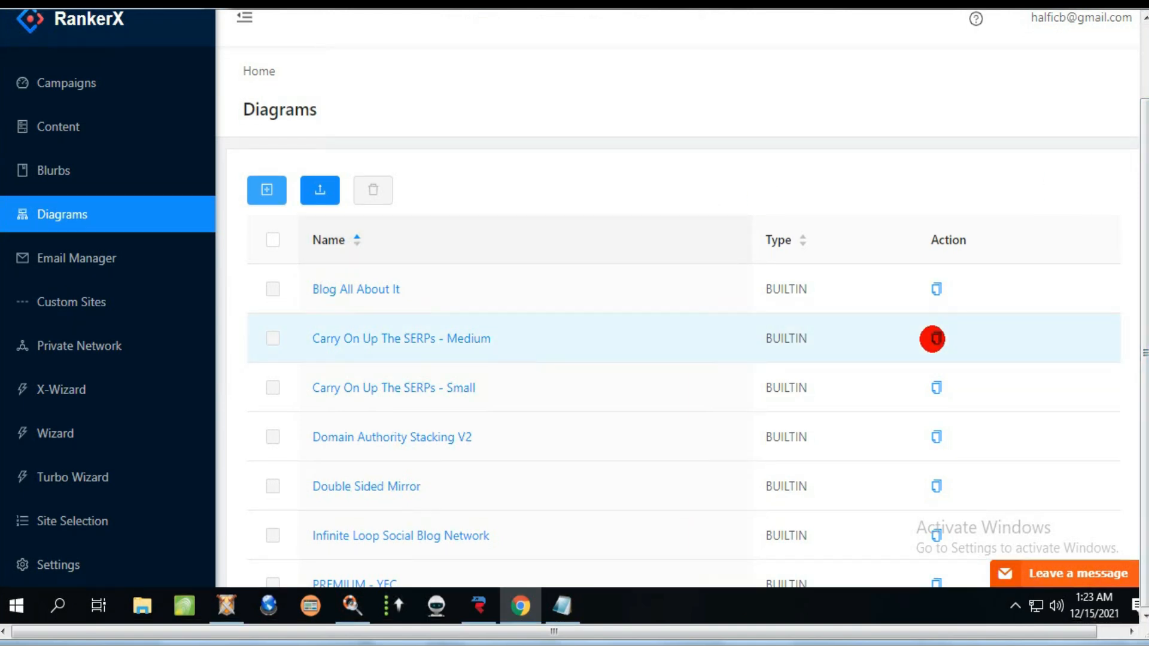
scroll(931, 338, down, 6)
scroll(931, 337, down, 8)
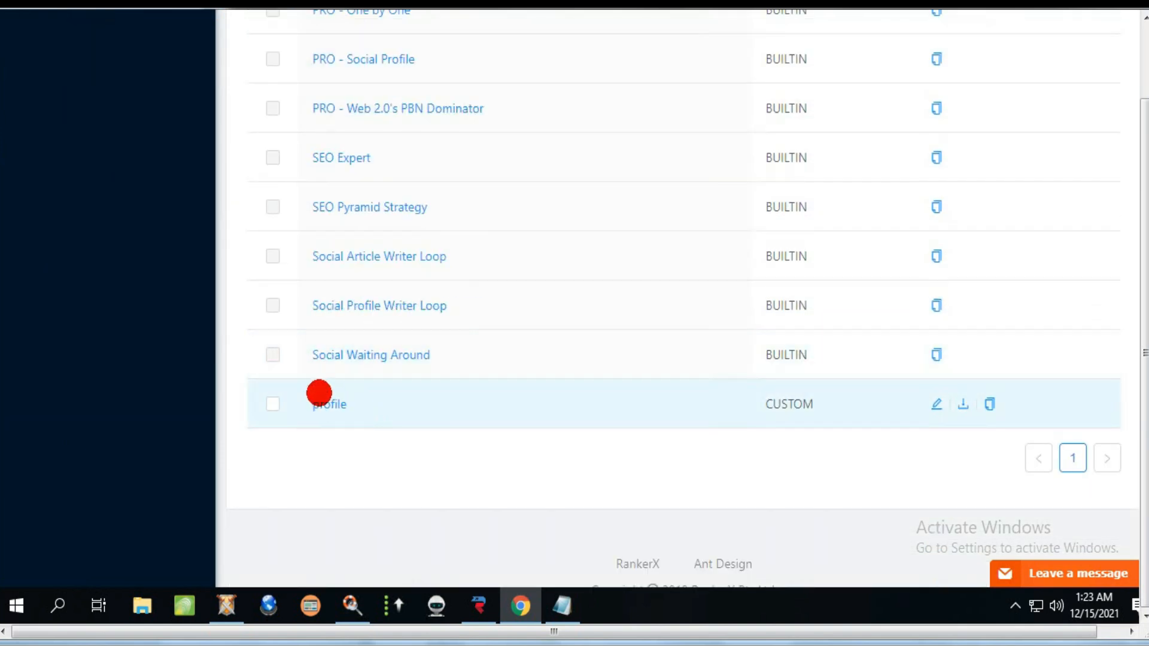
click(326, 404)
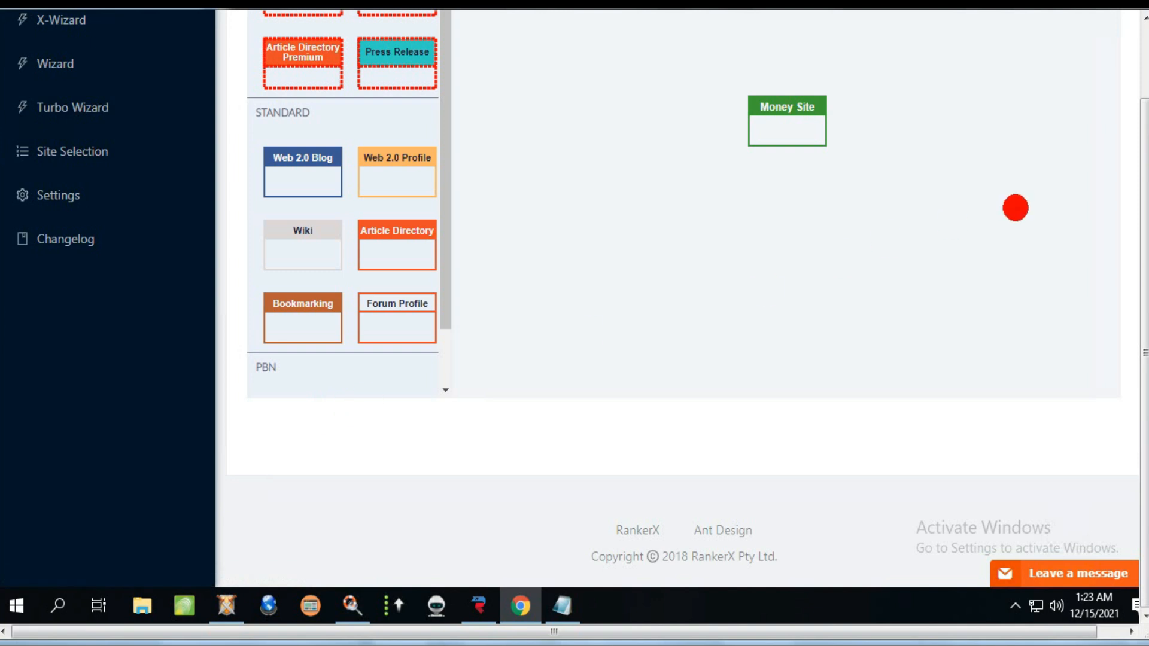
drag(1142, 344, 1137, 270)
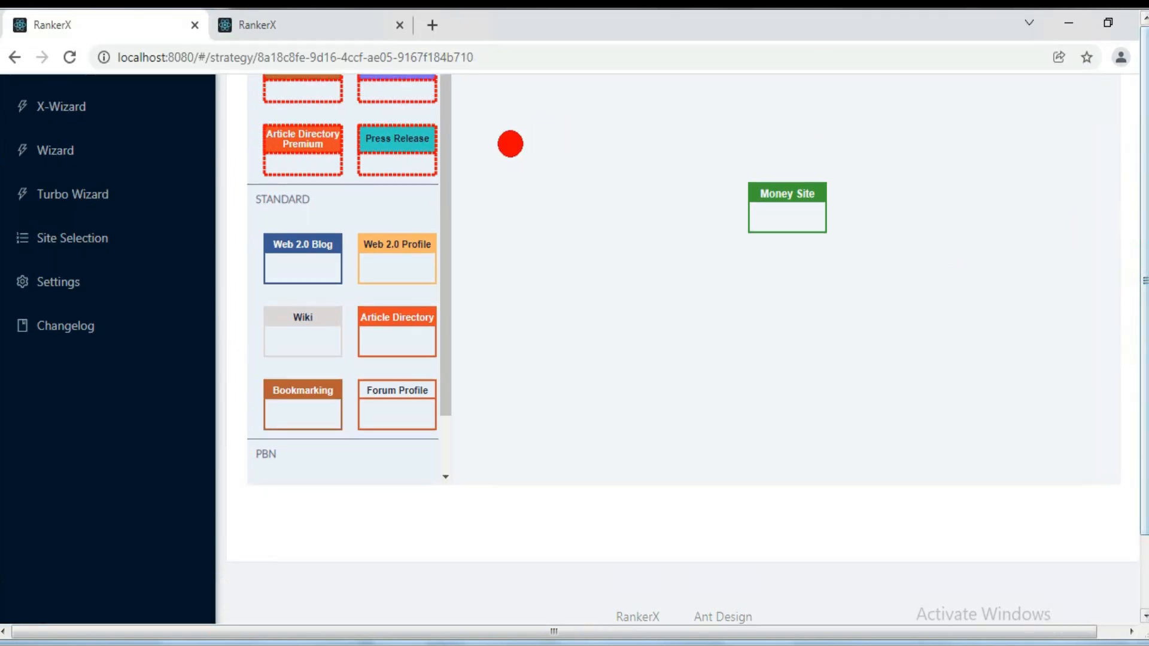
scroll(409, 265, up, 2)
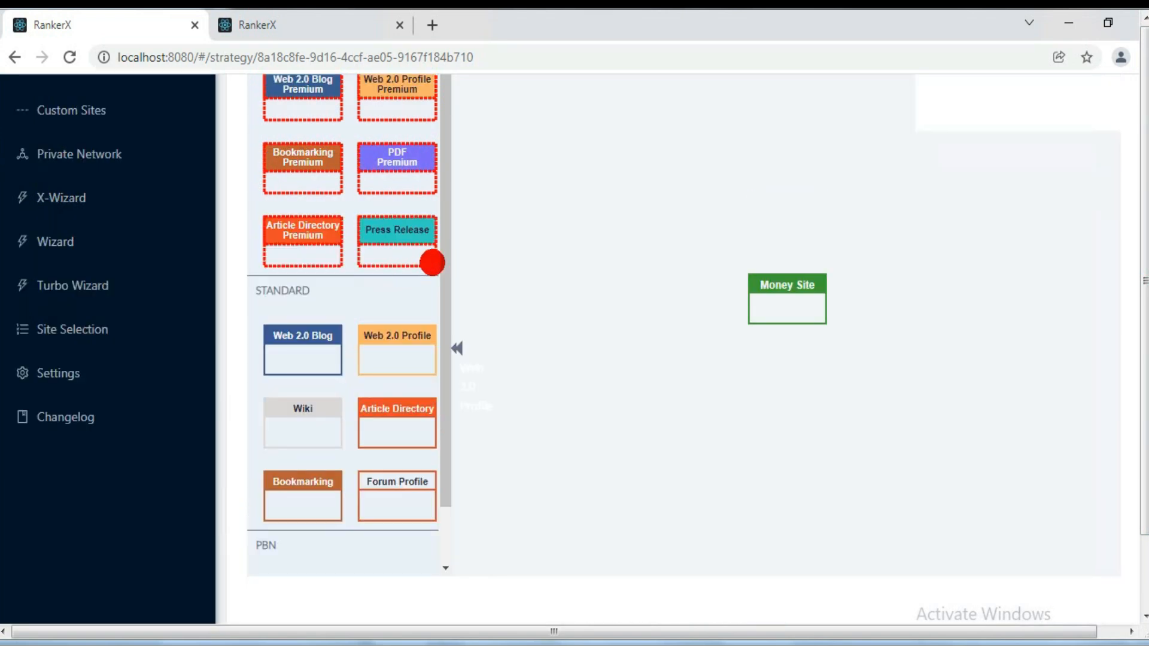
scroll(432, 262, up, 2)
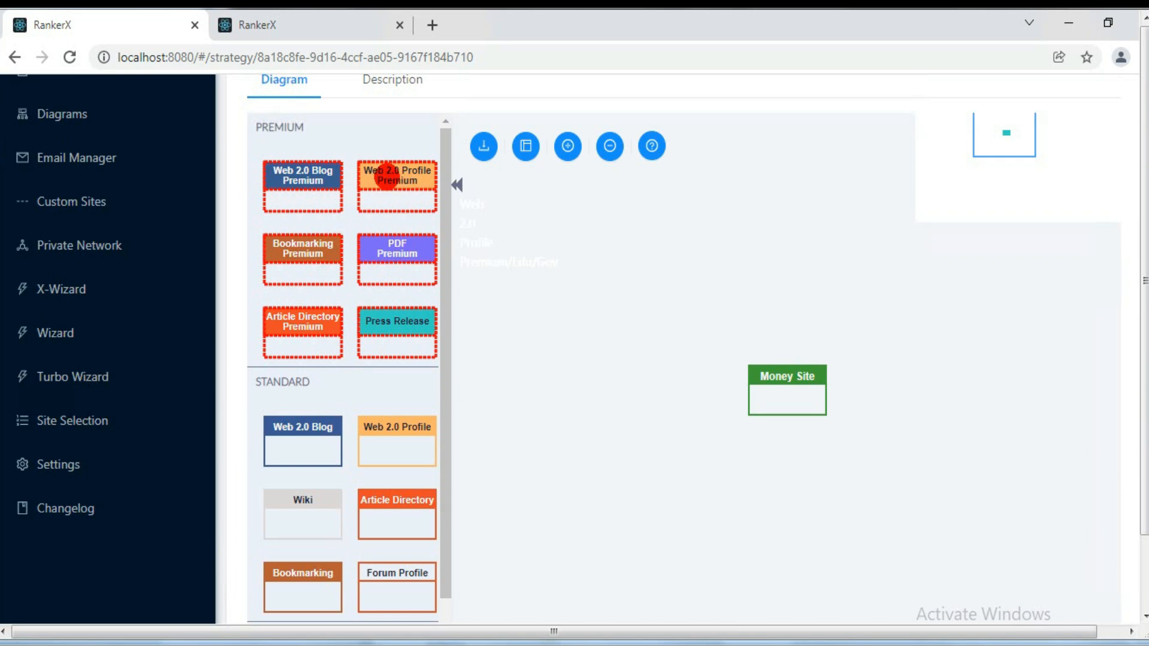
drag(404, 186, 796, 503)
Step: Move the Money Site block higher on the canvas and align the Web 2.0 Profile Premium block vertically beneath it
click(781, 377)
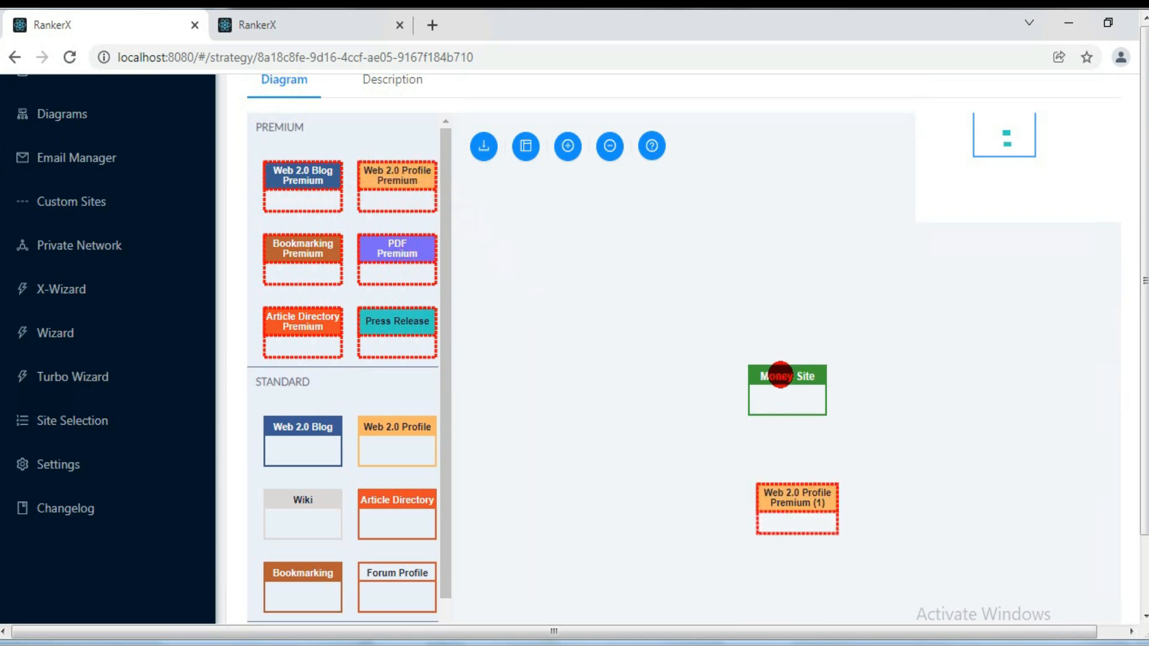
drag(781, 348, 772, 266)
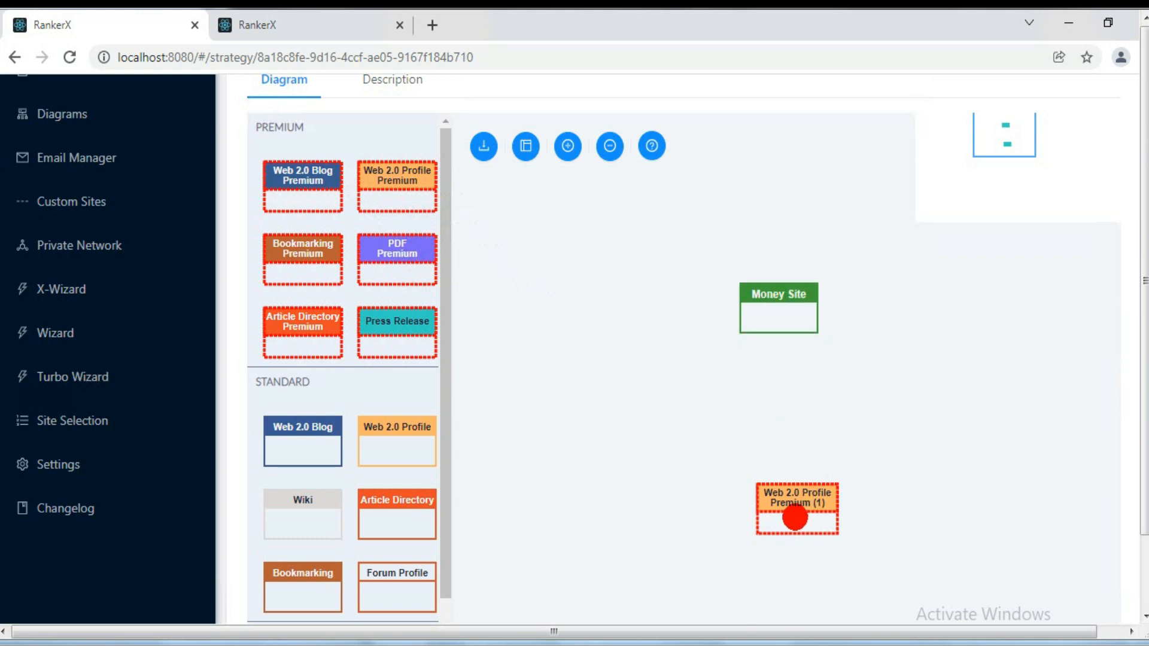
drag(791, 498, 772, 426)
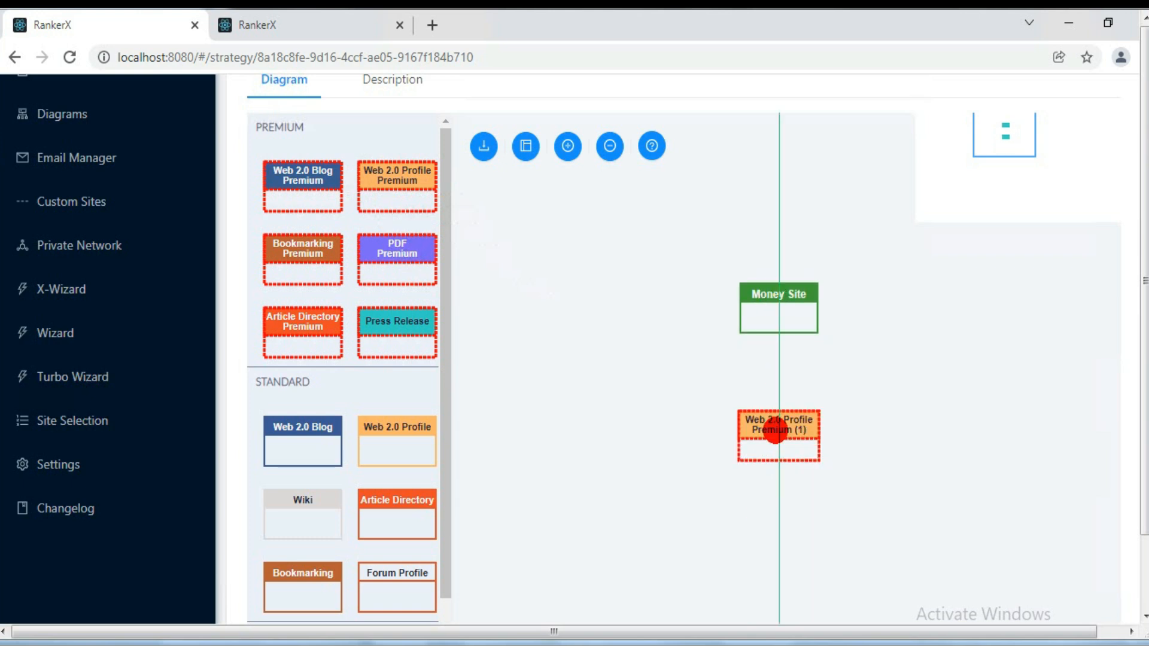
drag(802, 476, 803, 476)
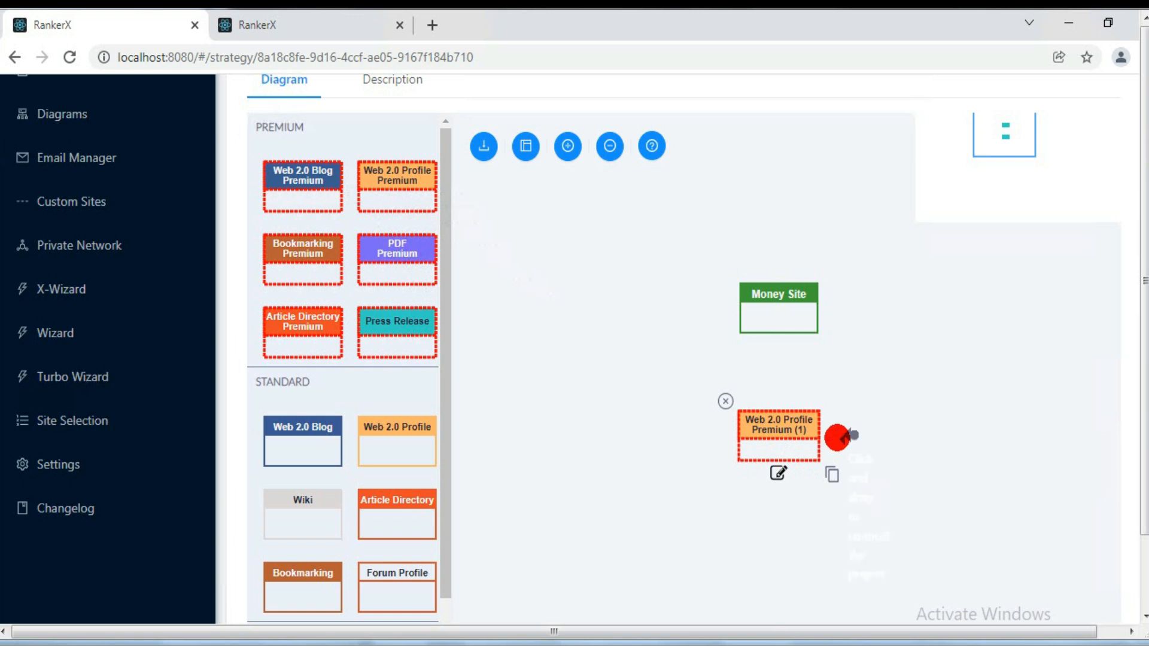
Step: Connect the Web 2.0 Profile Premium block to the Money Site block and save the diagram
mouse_move(836, 436)
mouse_down()
mouse_move(826, 392)
mouse_move(787, 354)
mouse_move(779, 304)
mouse_up()
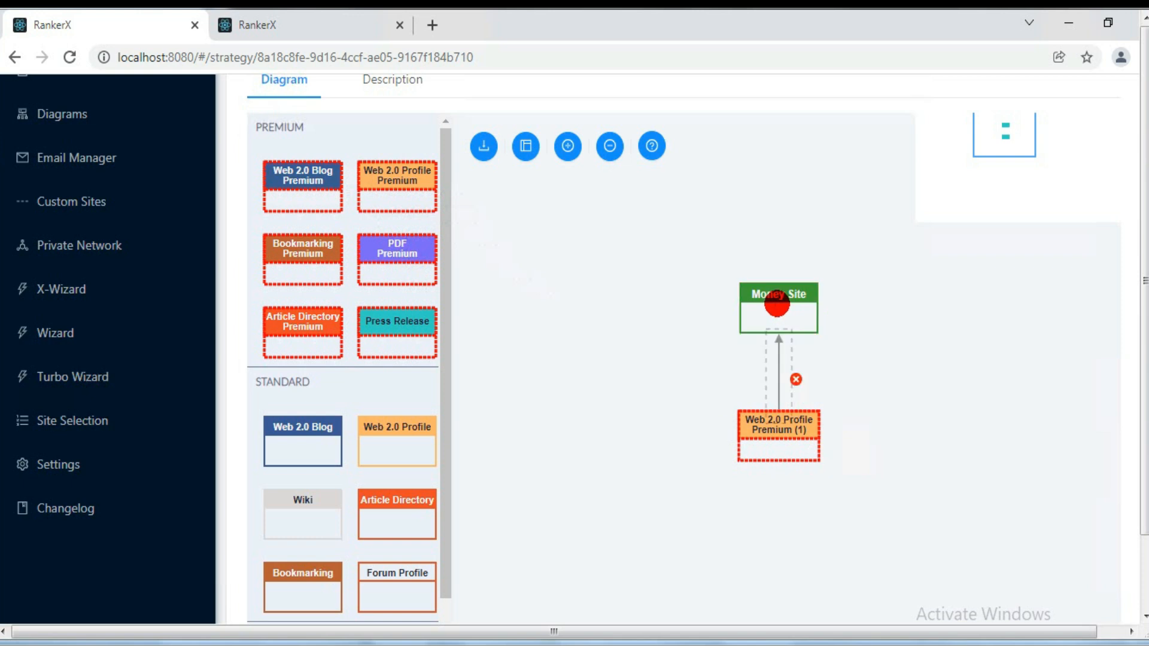
click(883, 359)
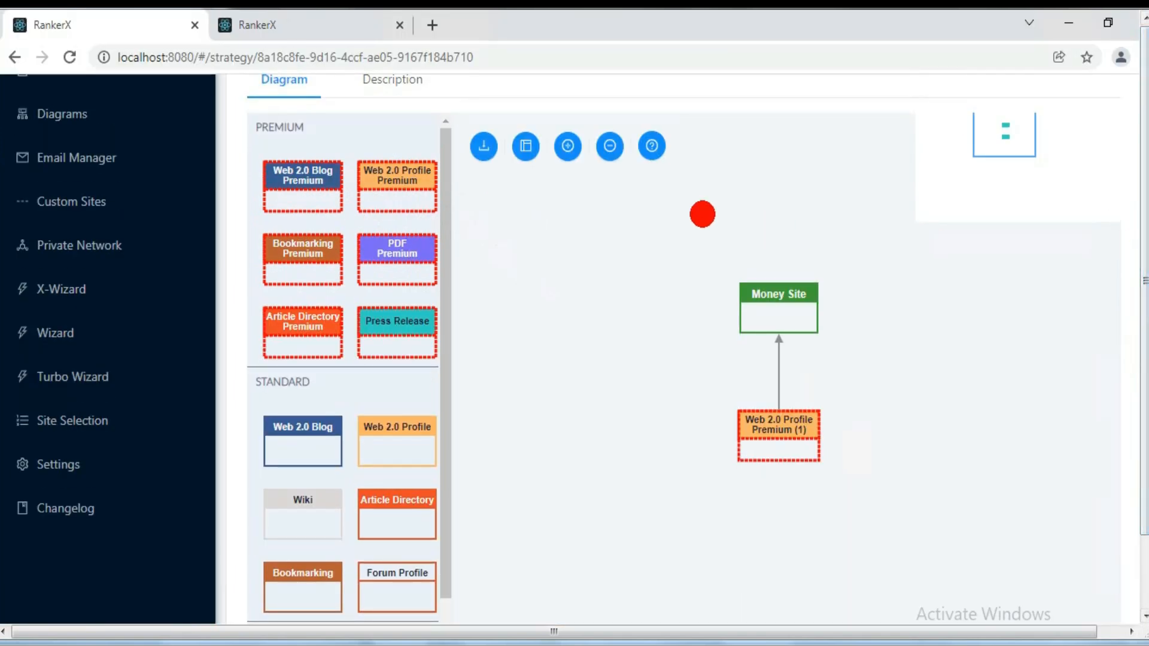
scroll(725, 270, up, 3)
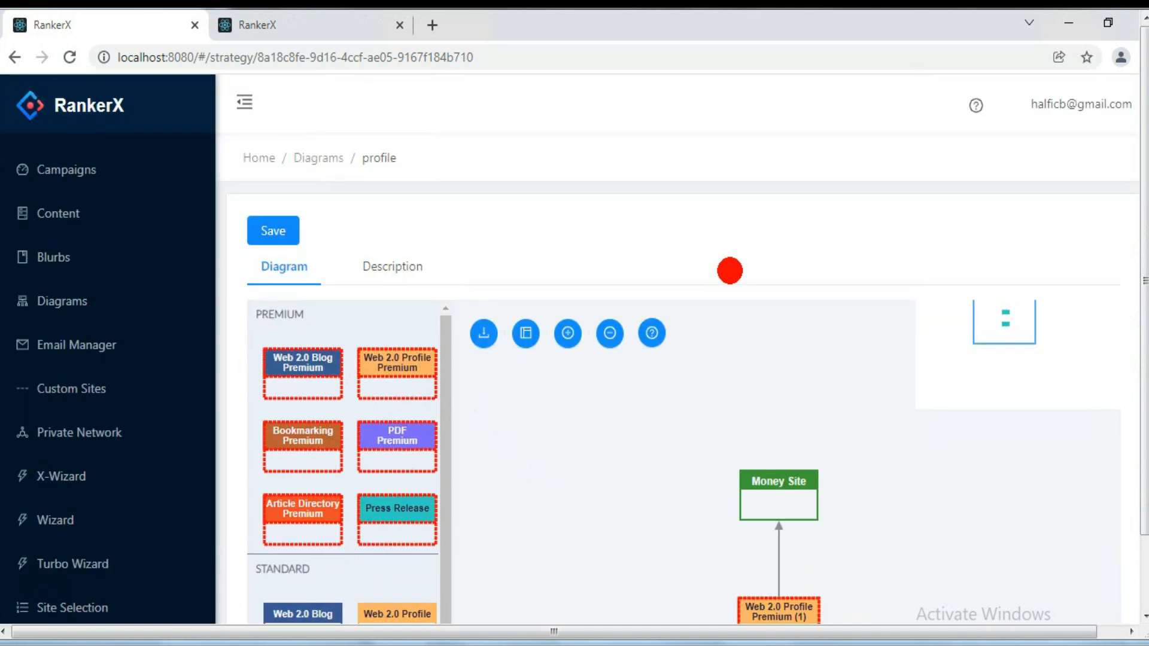
click(277, 228)
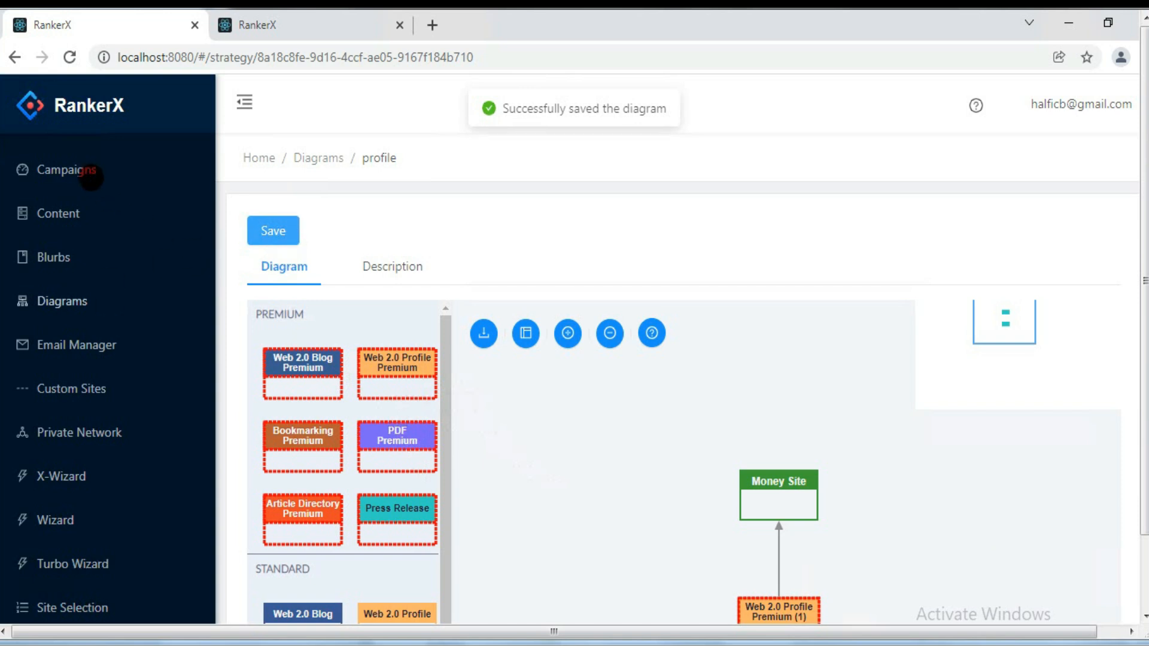
click(71, 170)
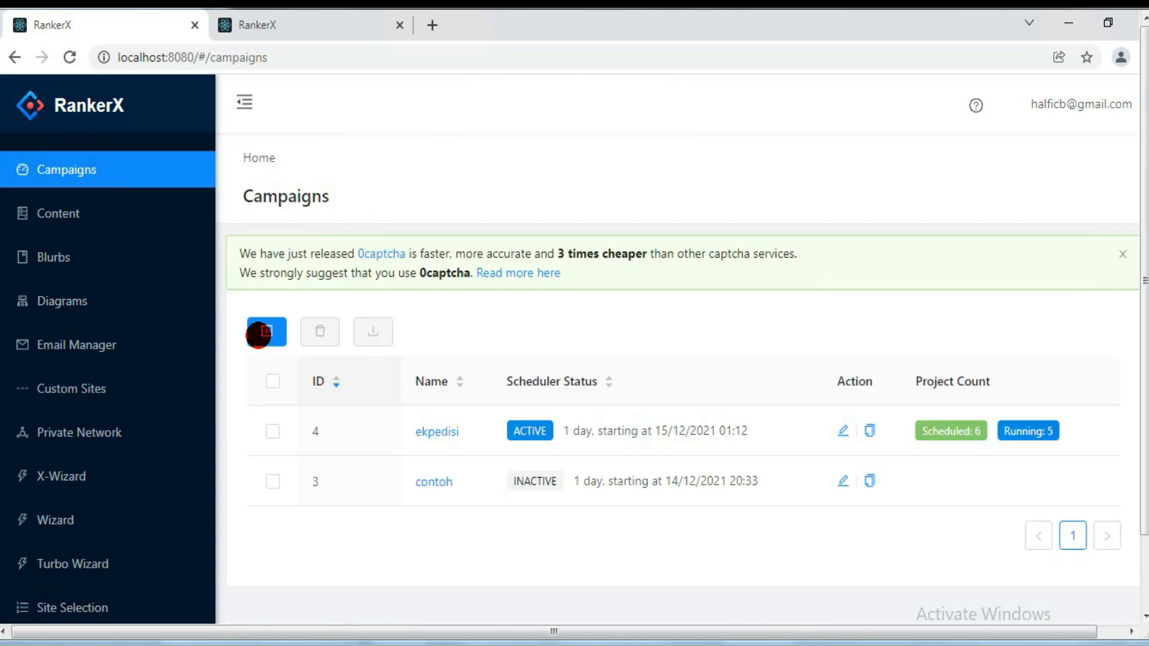
click(266, 332)
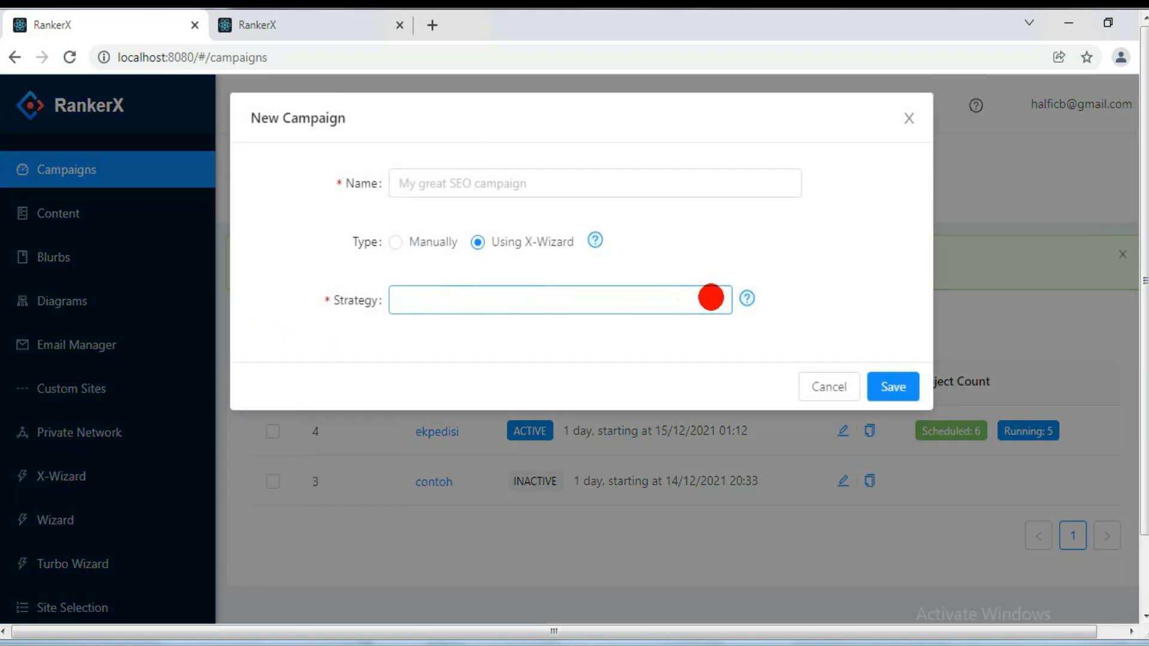
click(710, 297)
drag(721, 372, 722, 377)
scroll(407, 344, up, 1)
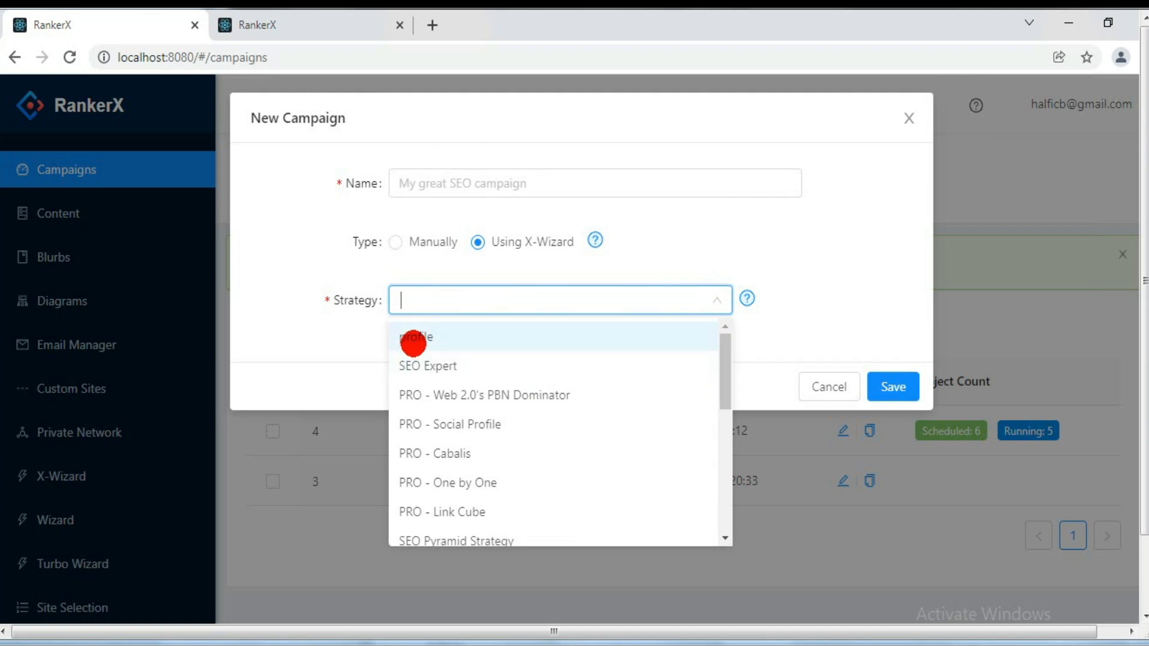
click(414, 337)
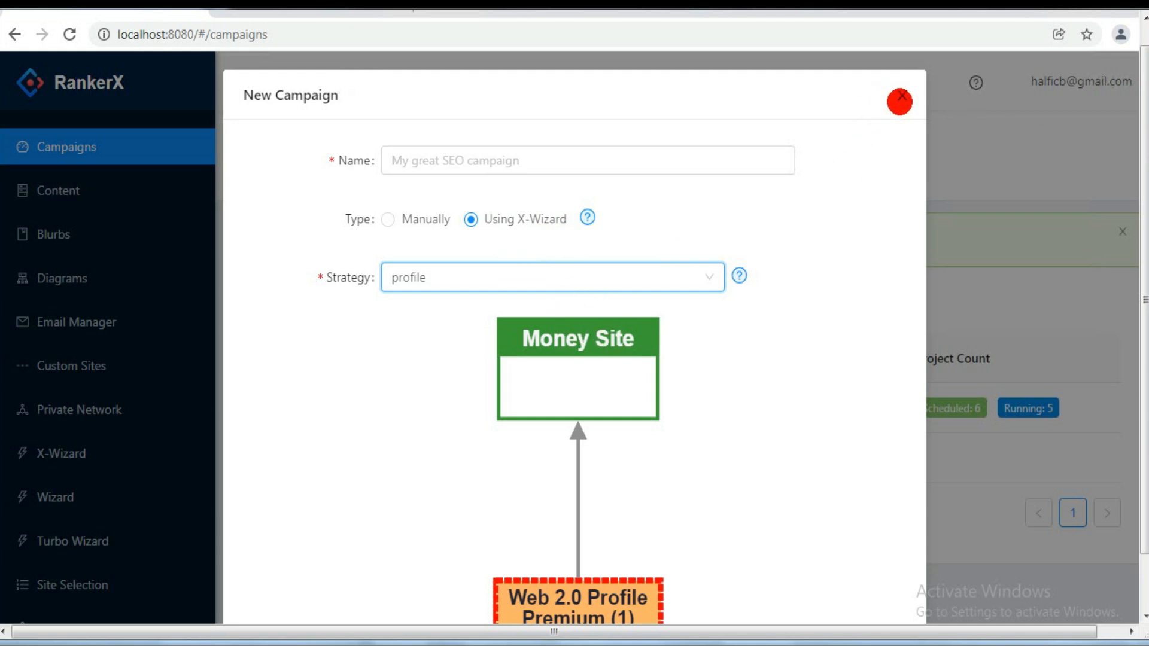
click(899, 102)
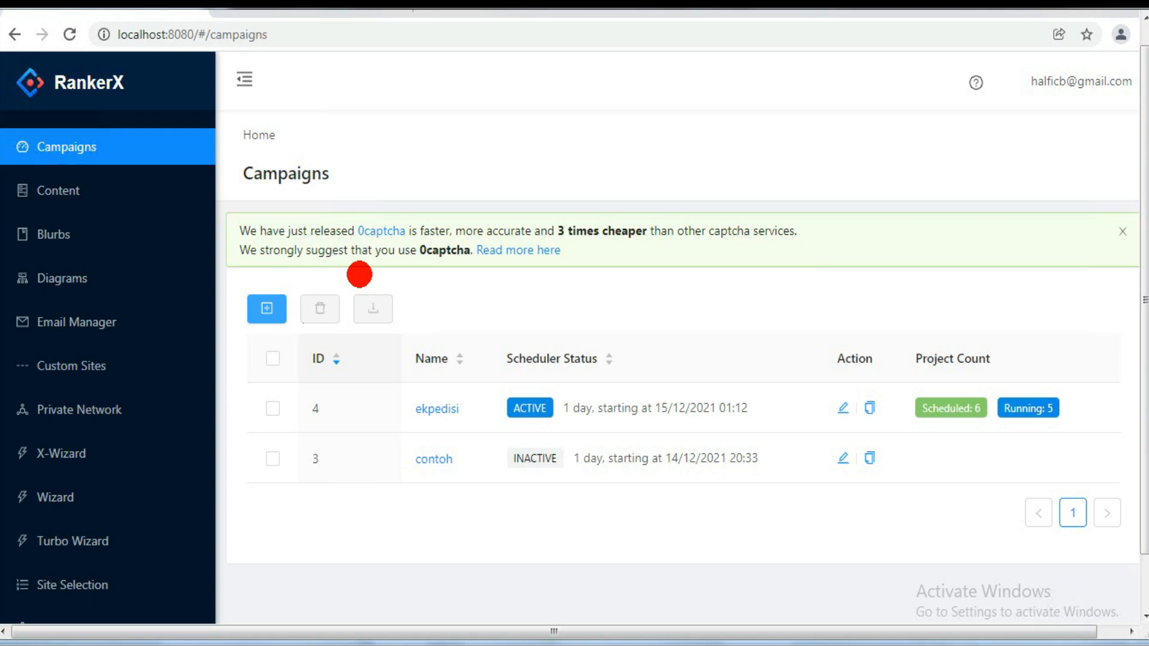
Step: Open the content groups, switch to GSA Content Generator to check its article projects, and close its window
drag(1144, 302, 1143, 287)
click(52, 204)
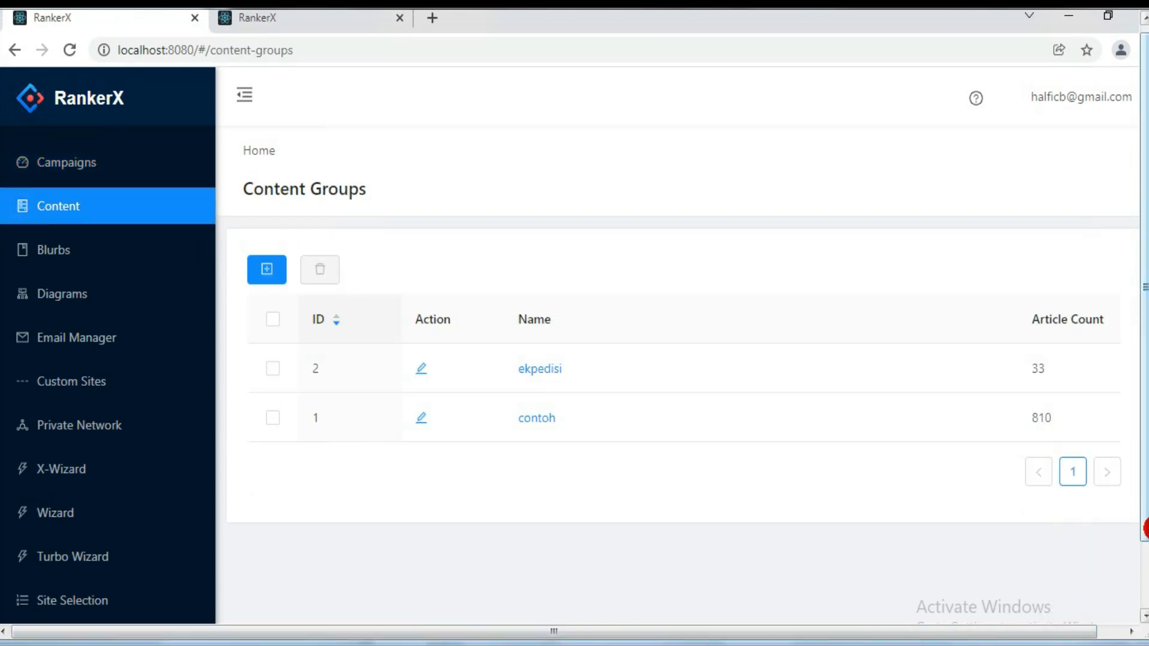
drag(1140, 525, 1142, 591)
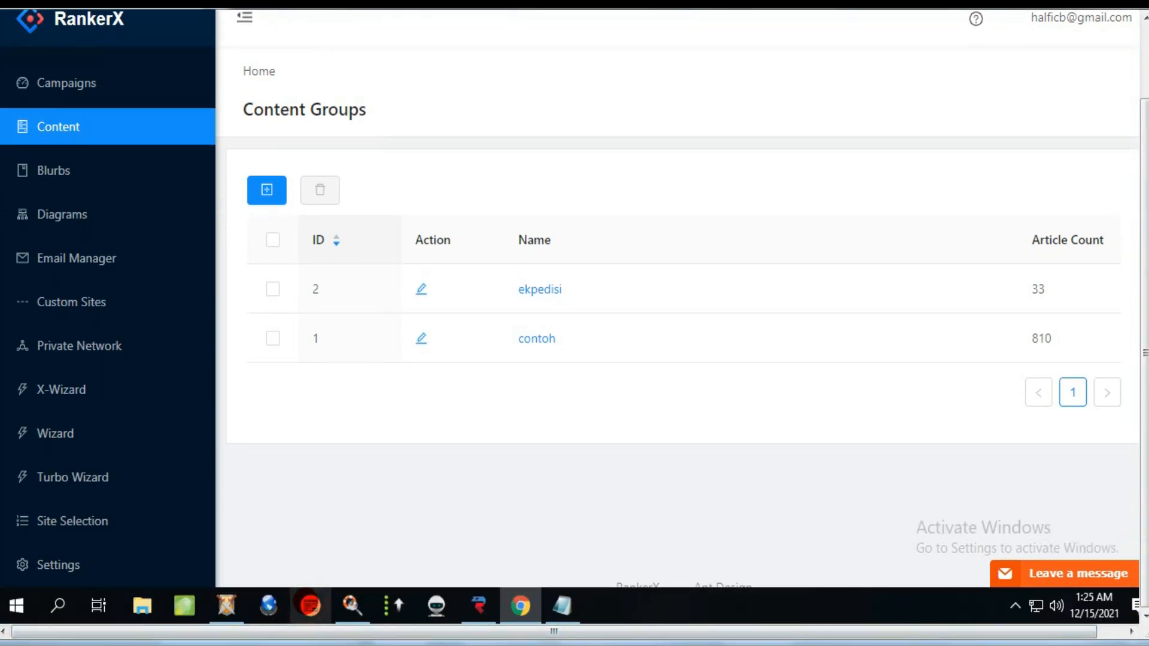
click(310, 606)
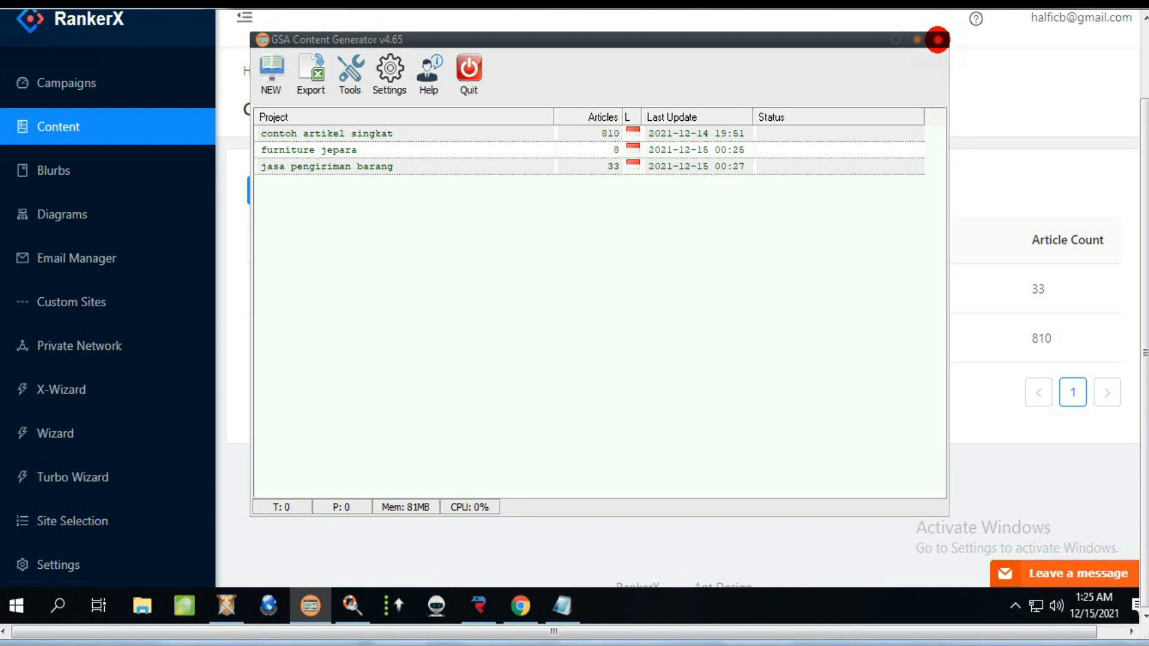
click(937, 40)
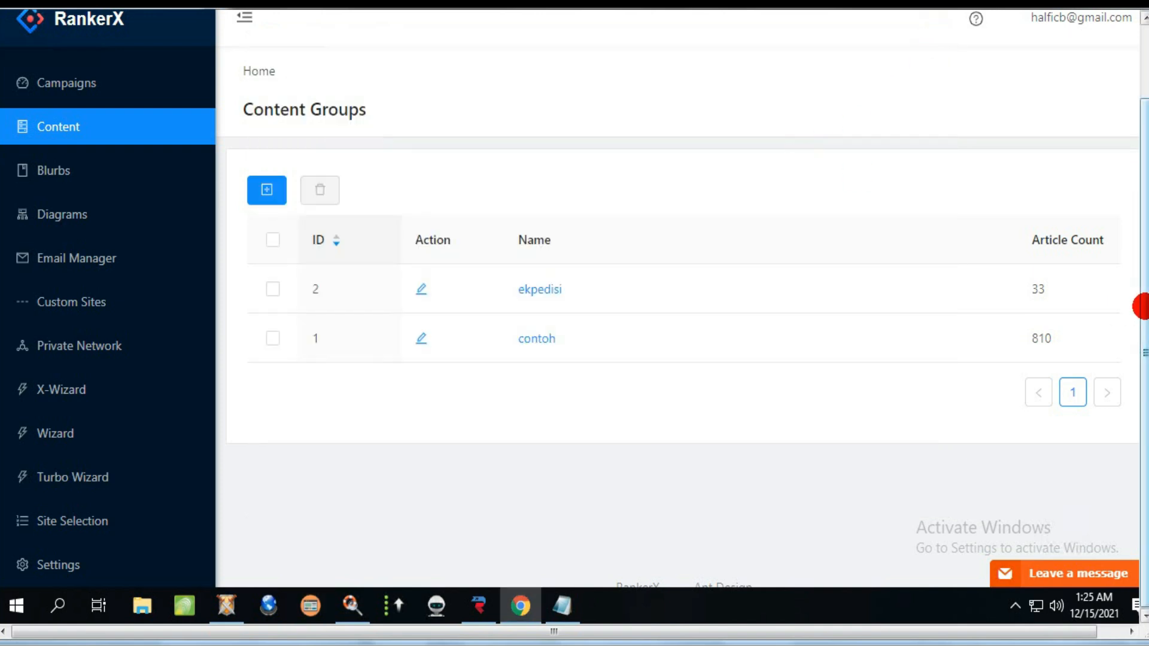
Step: Create a new content group named furniture
scroll(1140, 306, up, 1)
click(263, 237)
click(502, 221)
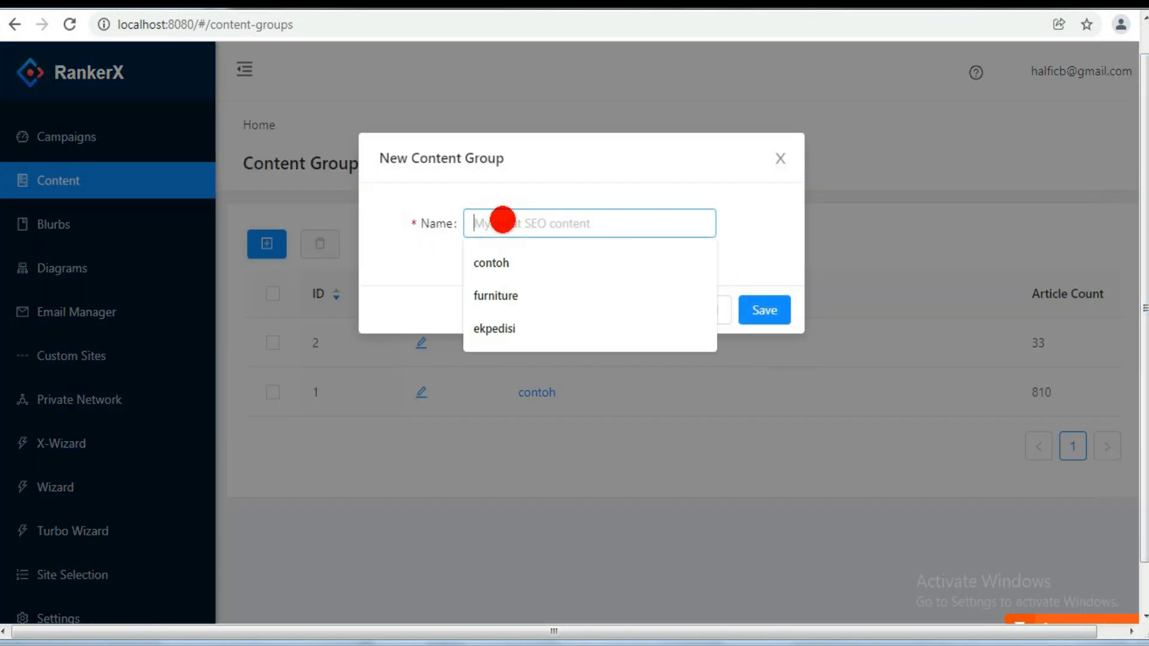
click(482, 294)
click(759, 312)
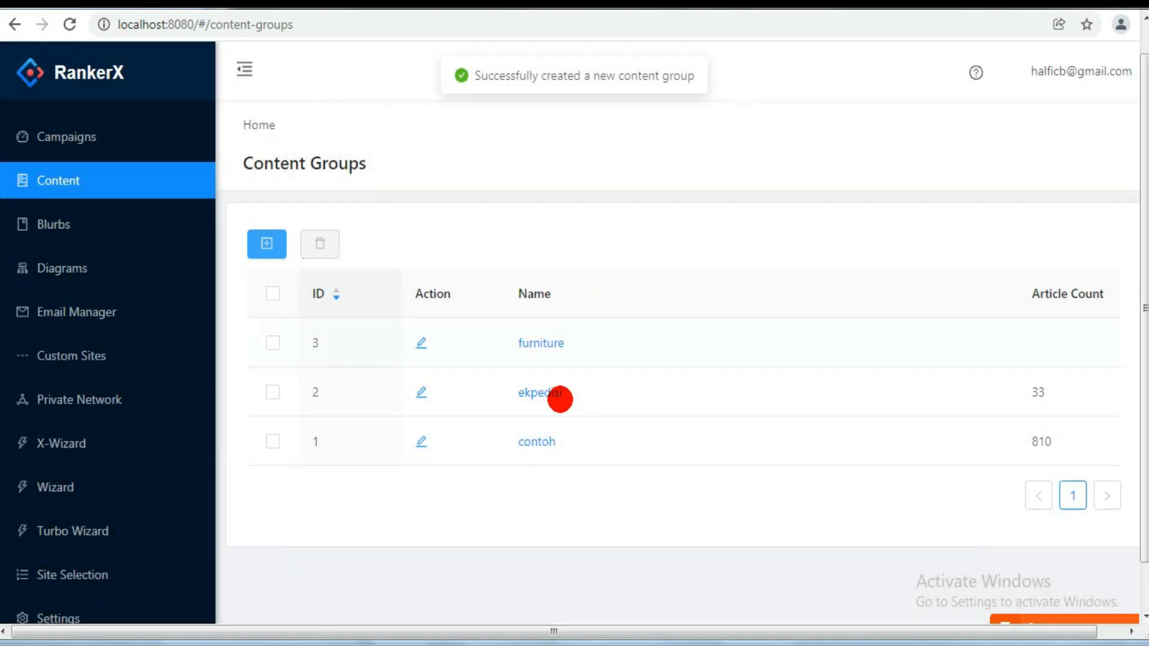
Step: Check the ekpedisi content group's page, return to the content groups, and open the furniture group
click(534, 394)
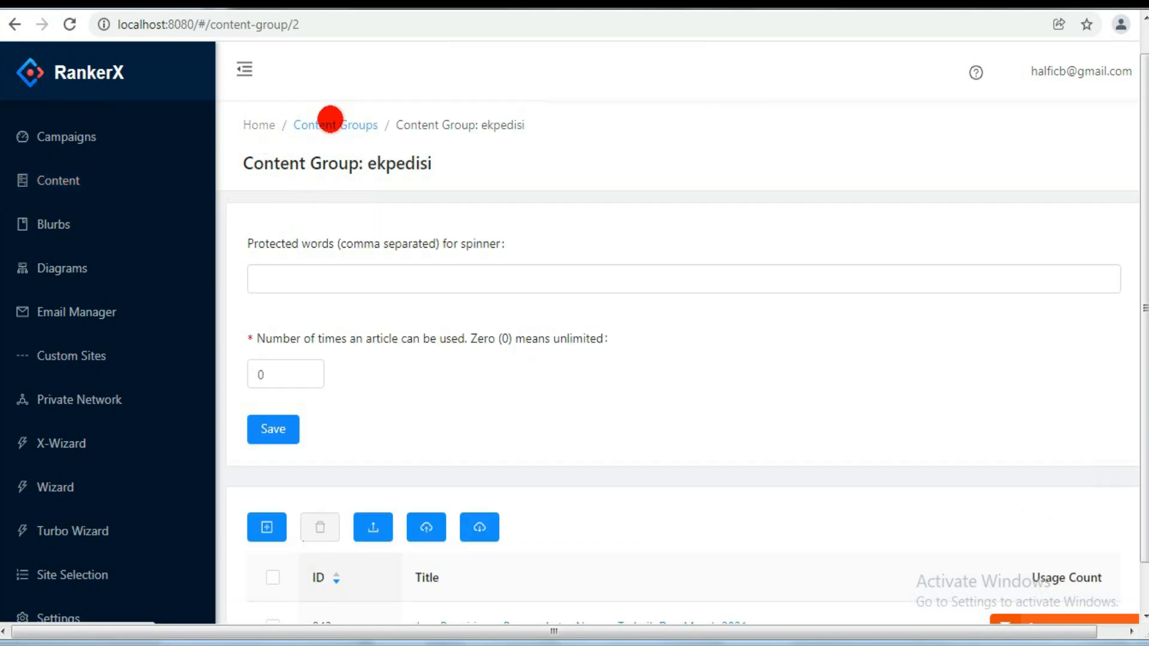
click(331, 119)
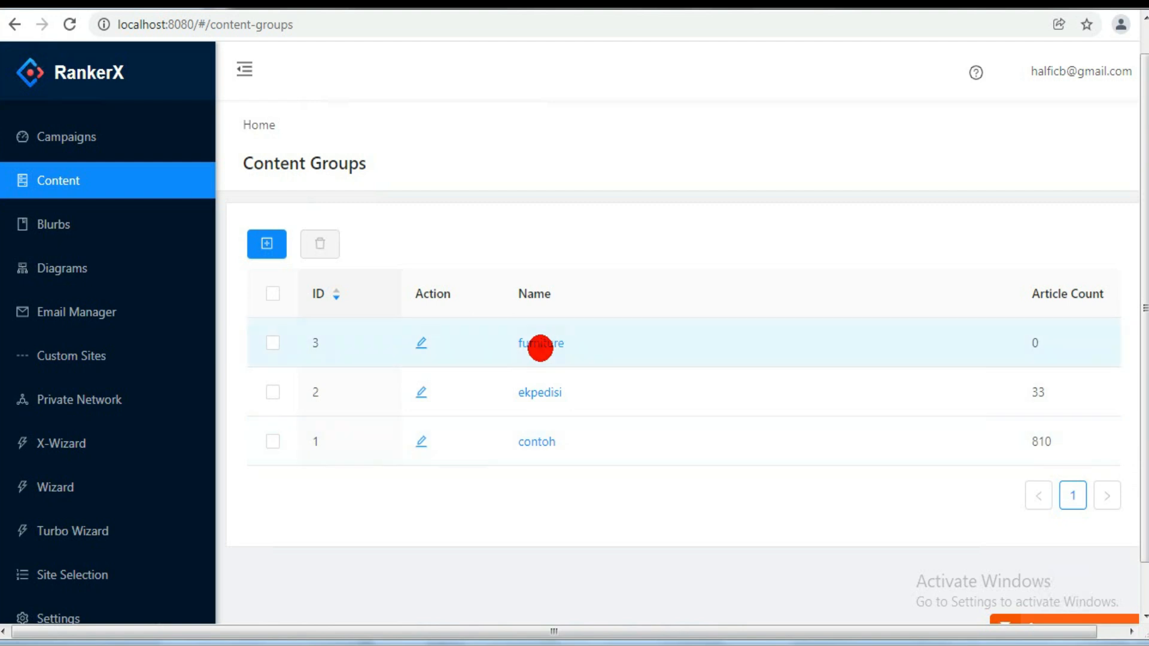
click(540, 346)
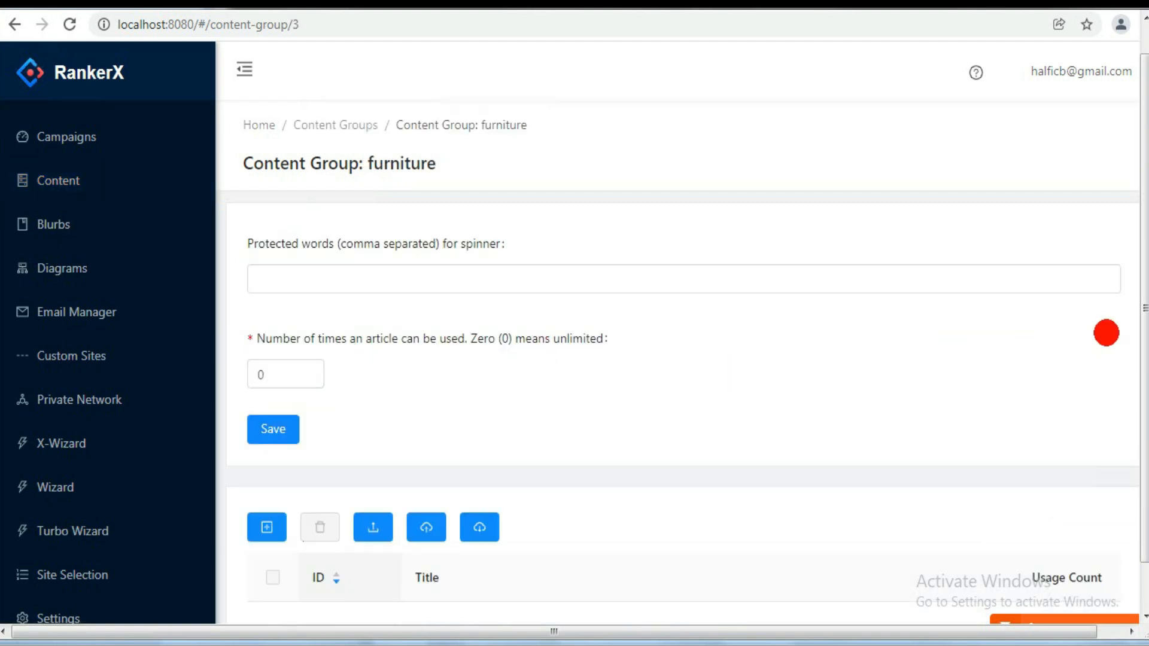
Step: Import the articles from RankerX - furniture jepara - 1.zip into the furniture content group and look through the imported titles
drag(1143, 284, 1142, 347)
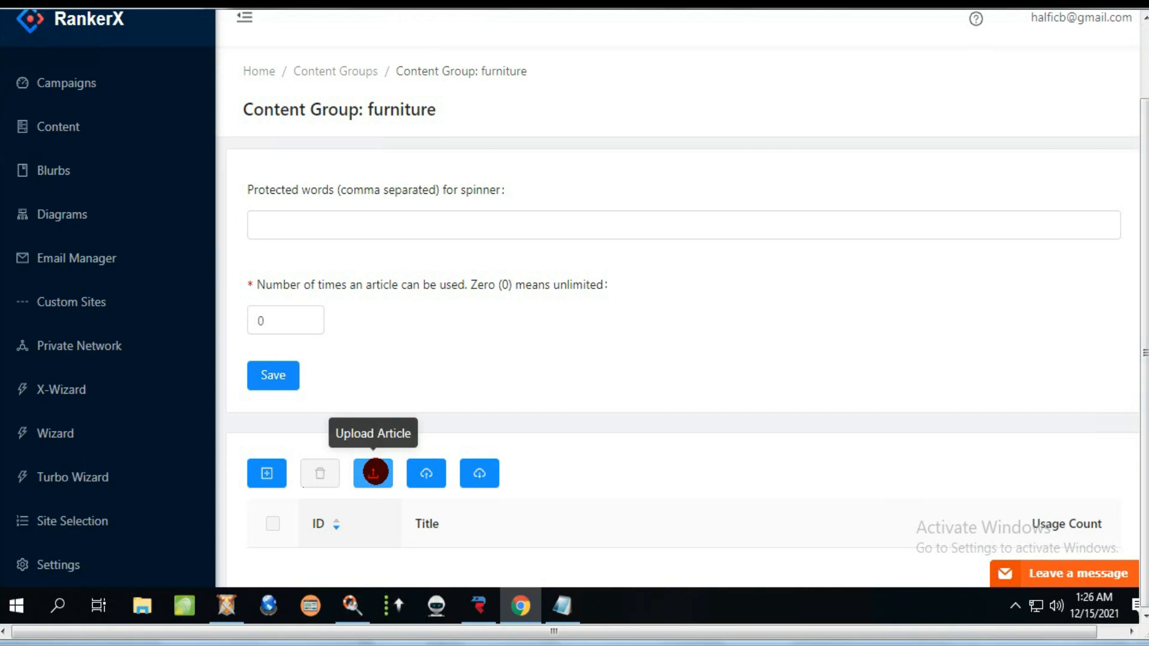
click(373, 473)
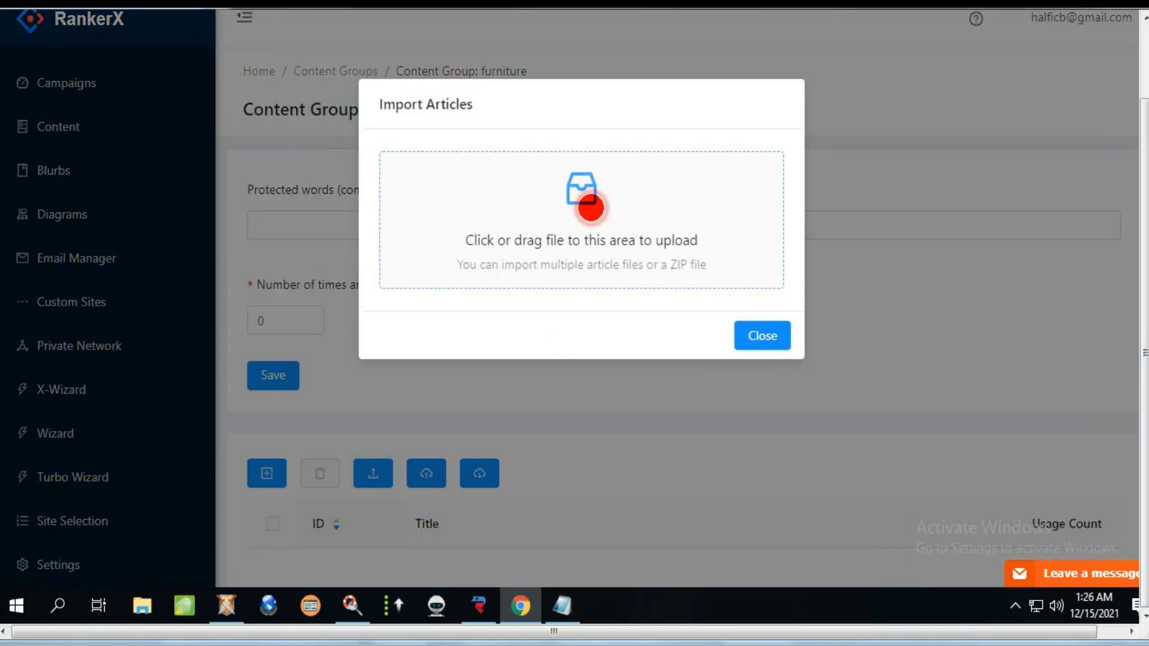
click(591, 208)
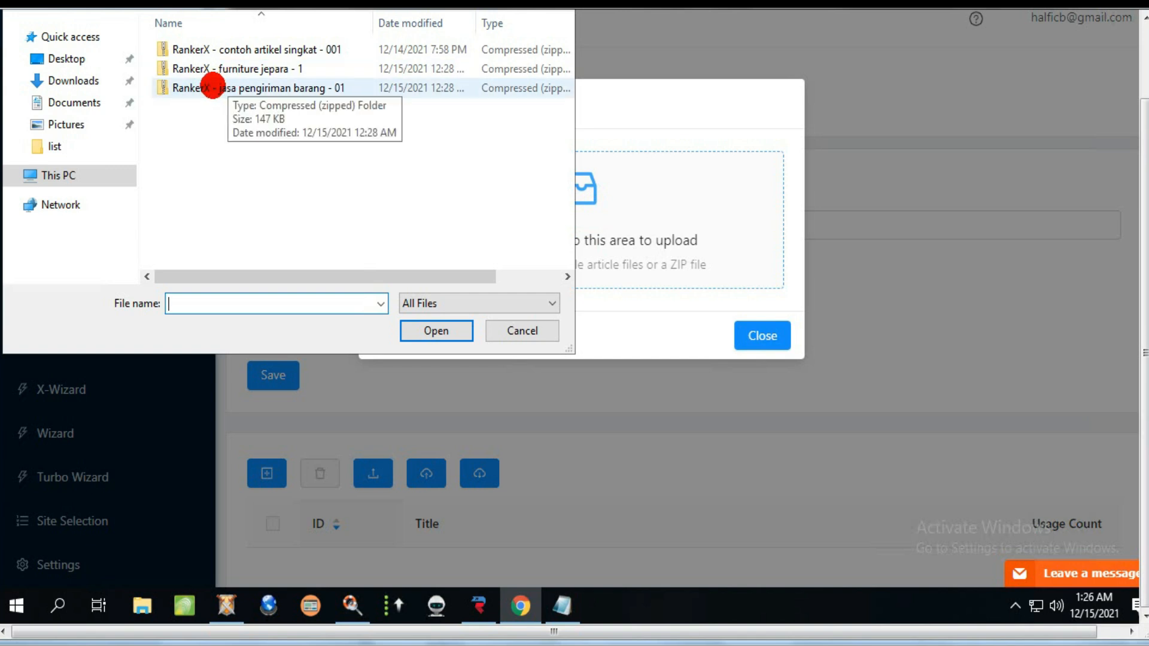
click(225, 68)
click(434, 330)
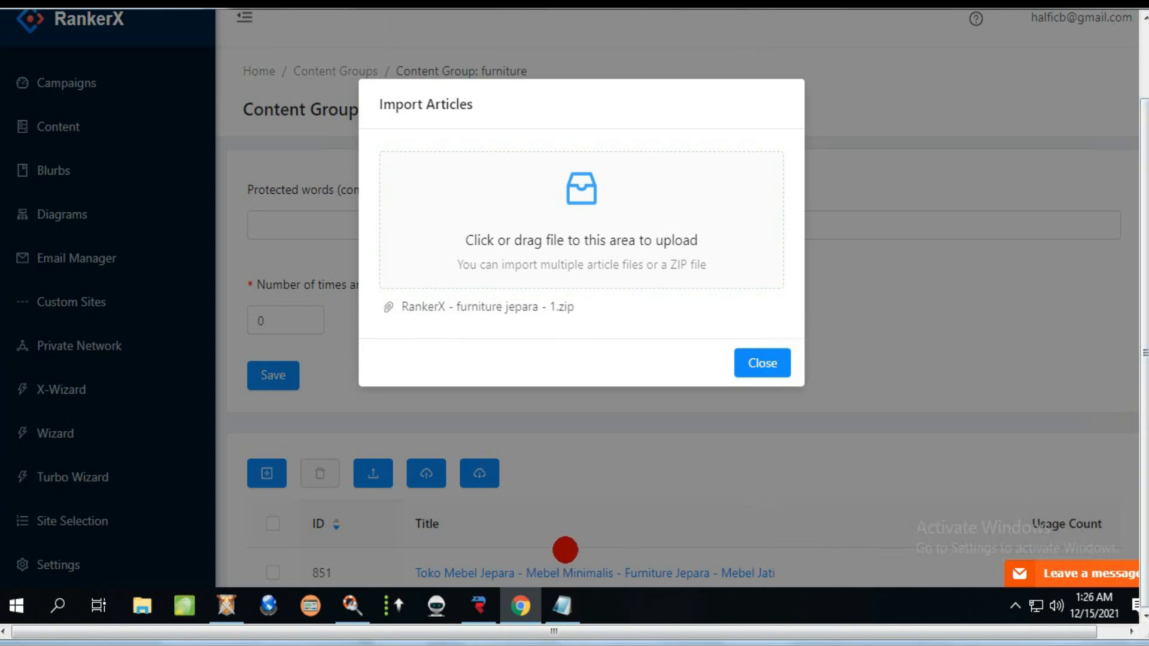
click(760, 360)
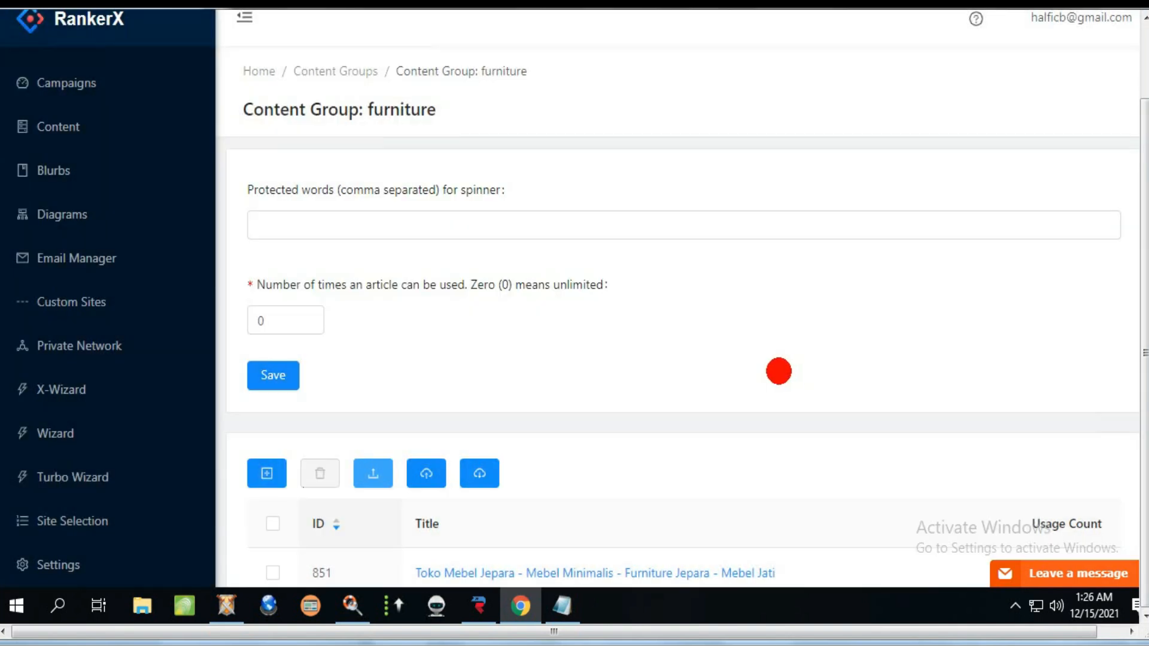
scroll(854, 342, down, 3)
scroll(858, 338, down, 4)
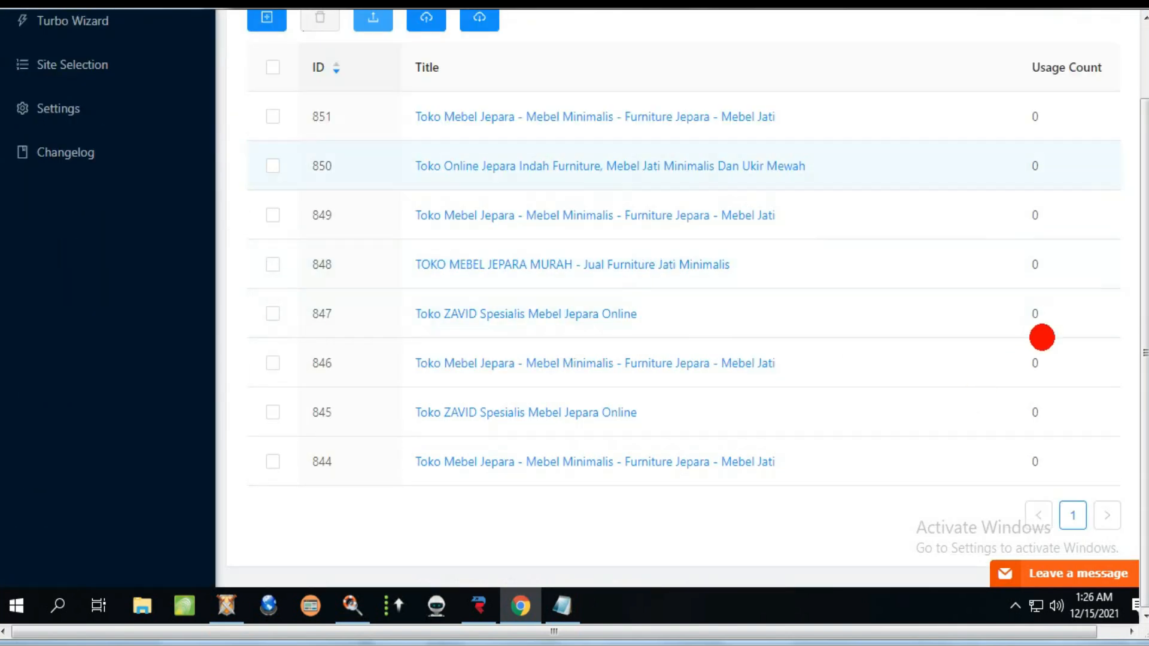
scroll(1144, 419, up, 3)
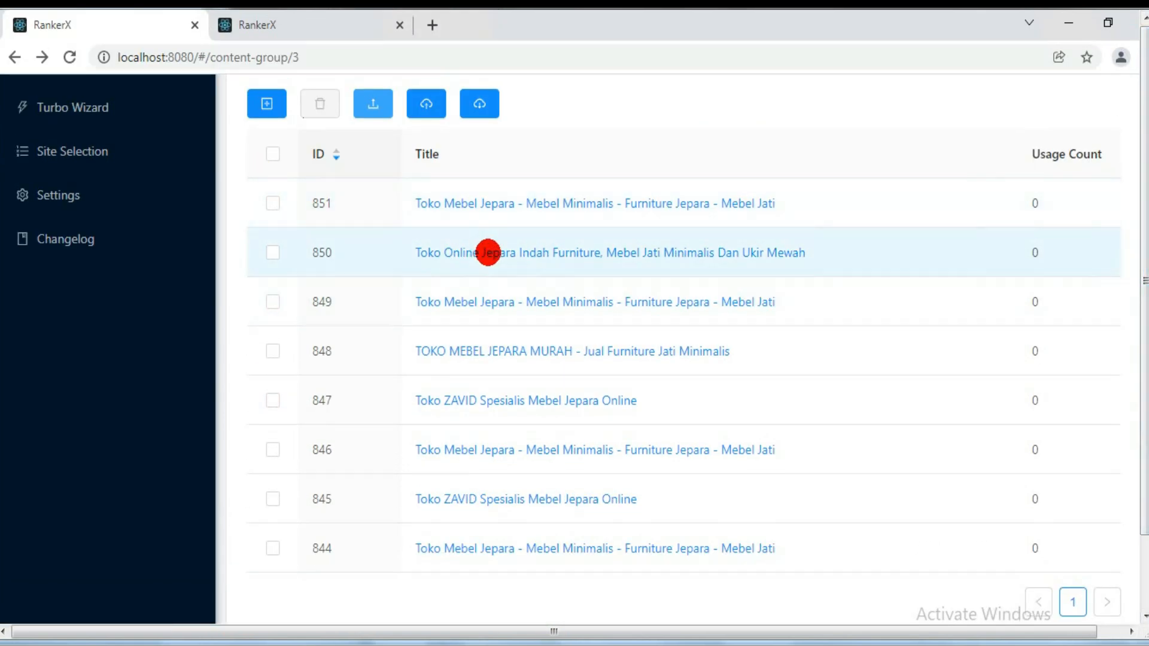
scroll(487, 251, up, 7)
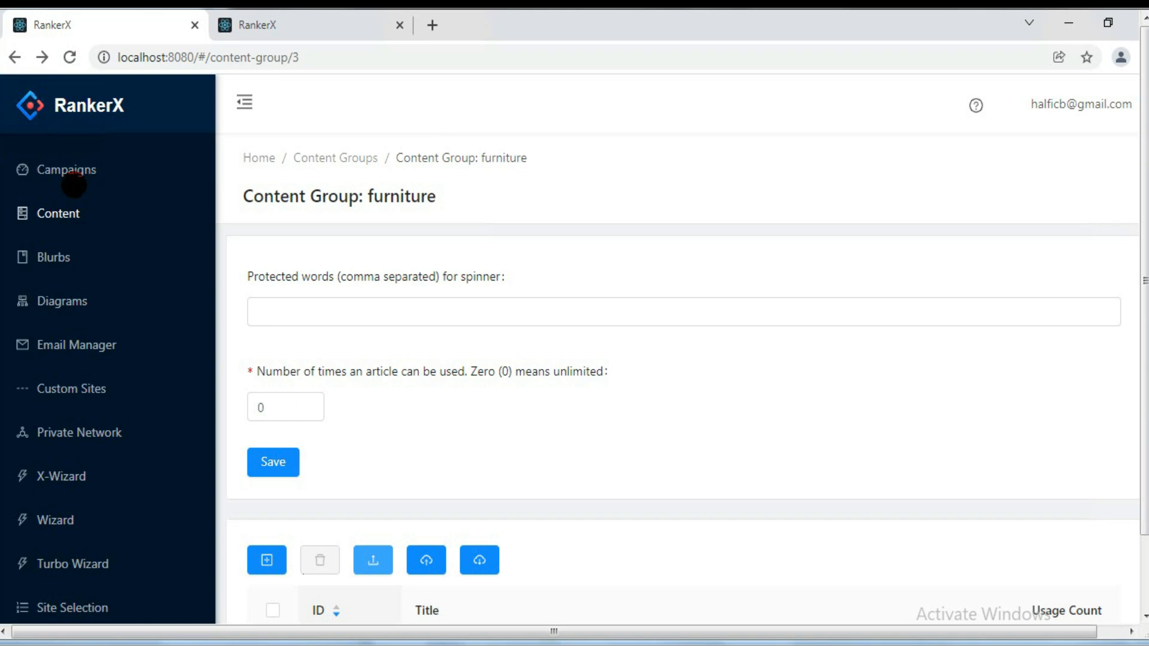
Step: Start a new campaign and name it furniture
click(58, 172)
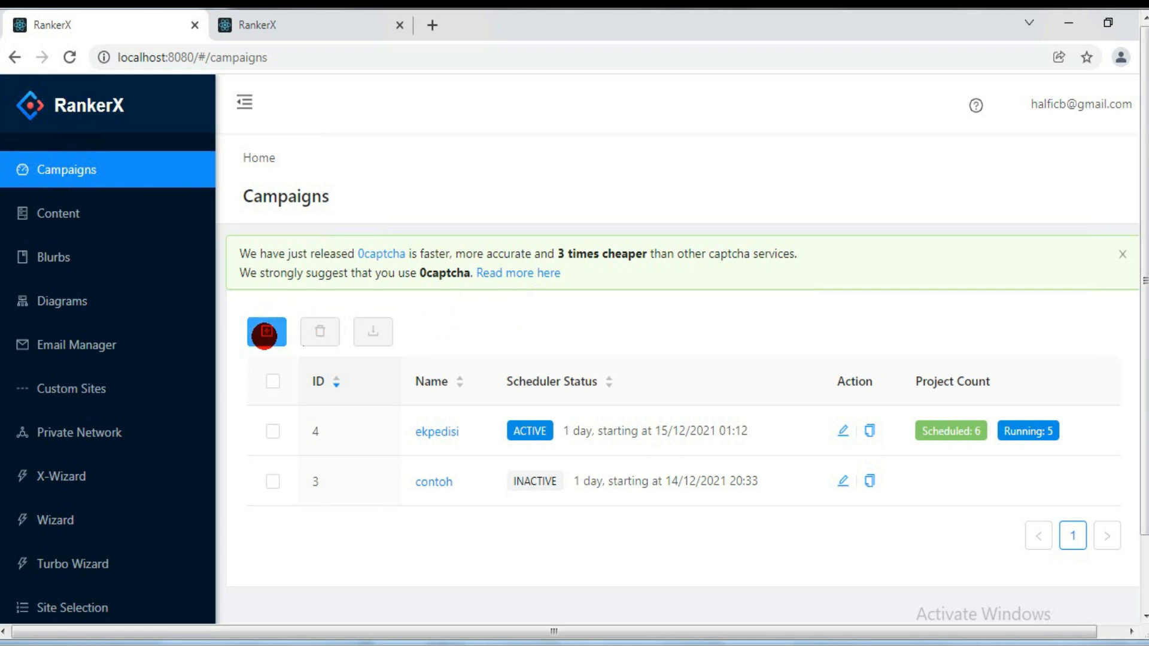
click(265, 335)
click(465, 196)
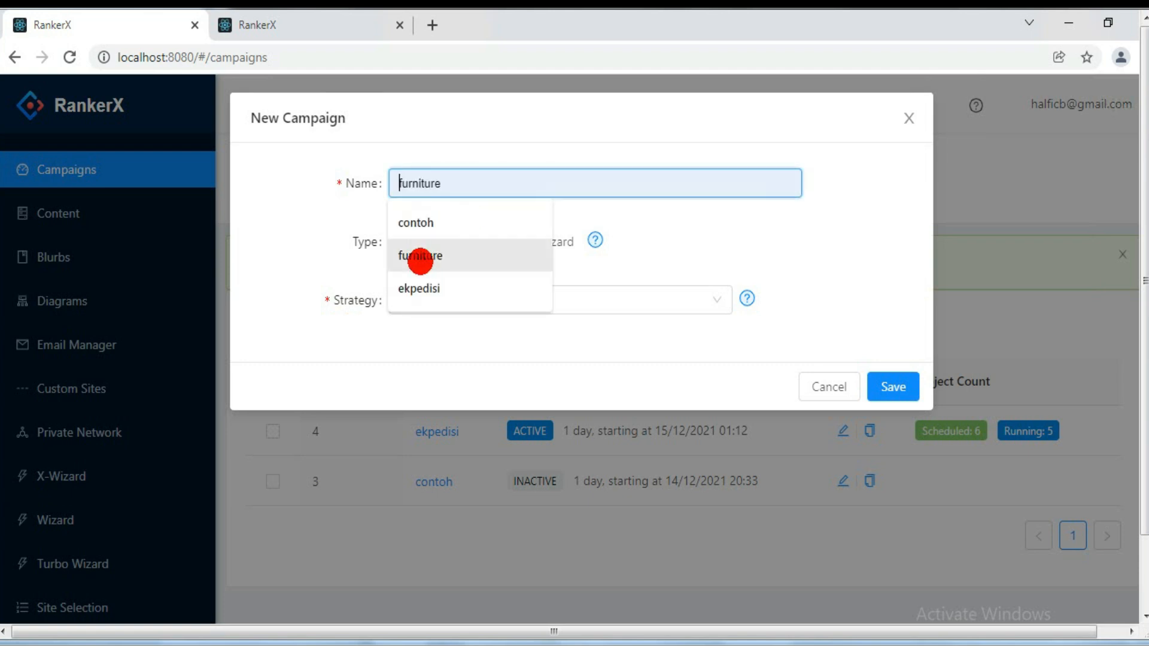
click(420, 259)
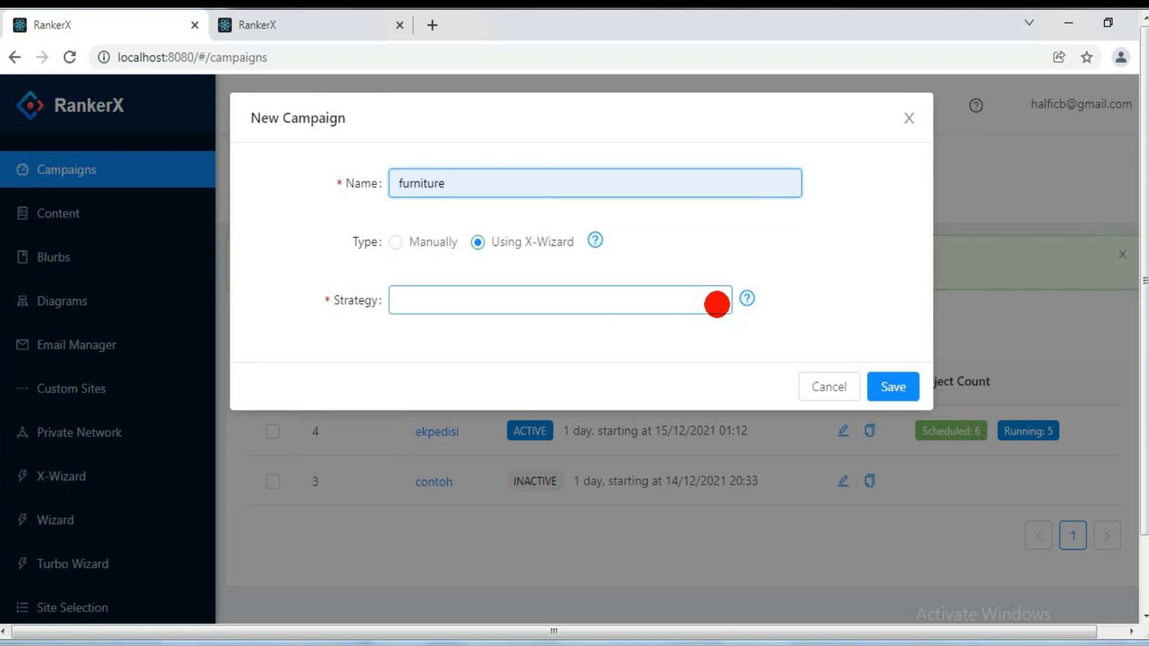
Step: Choose the Blog All About It strategy for the new campaign, review its diagram, and save to continue in the wizard
click(717, 304)
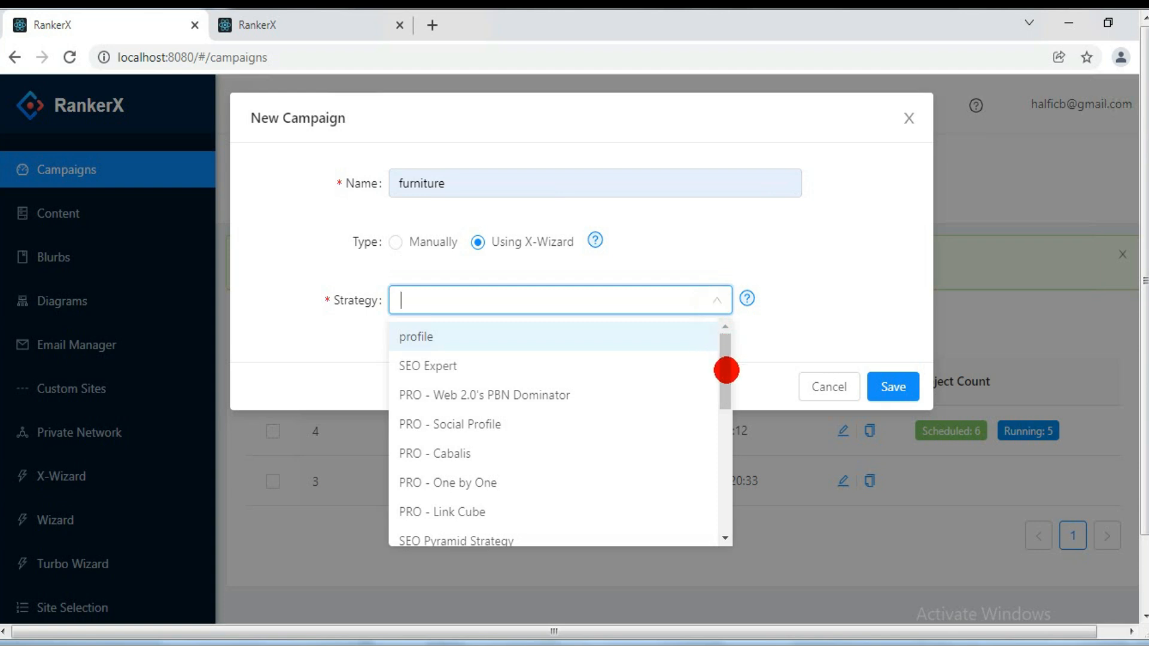
click(725, 372)
drag(718, 430, 718, 531)
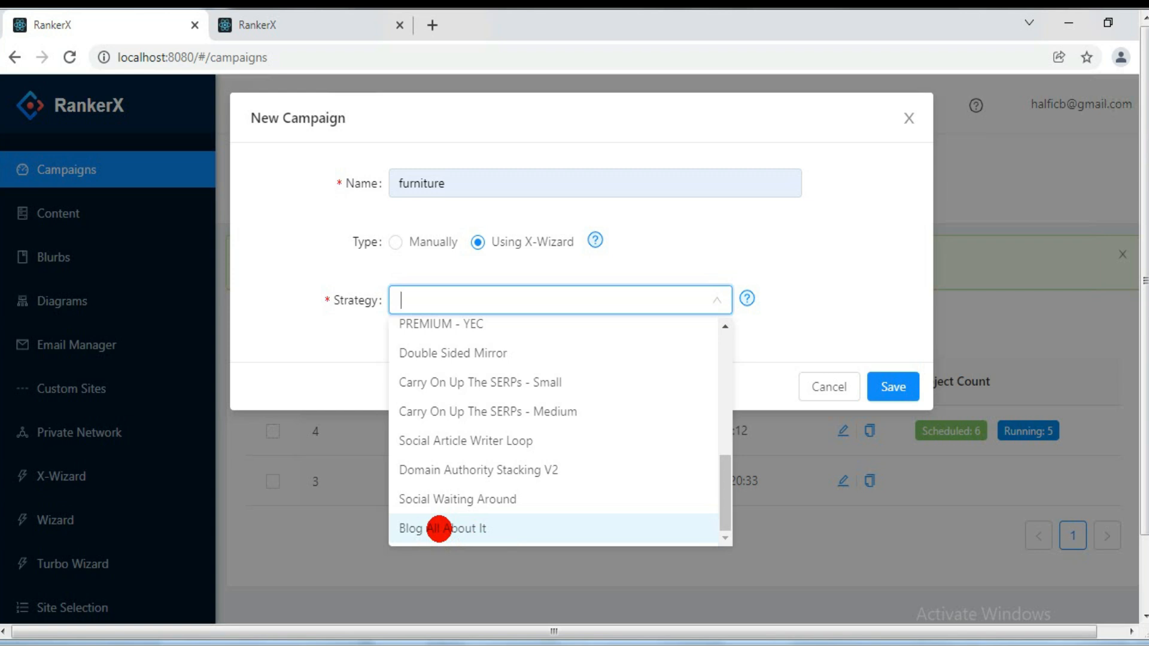
click(439, 529)
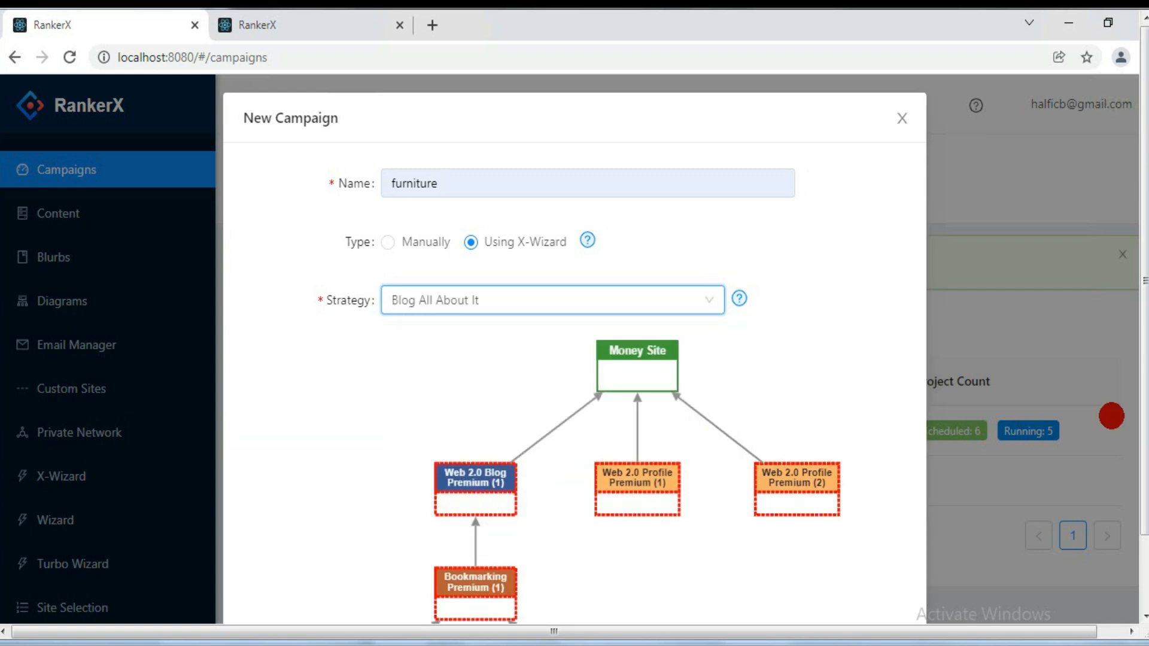
scroll(1143, 385, down, 3)
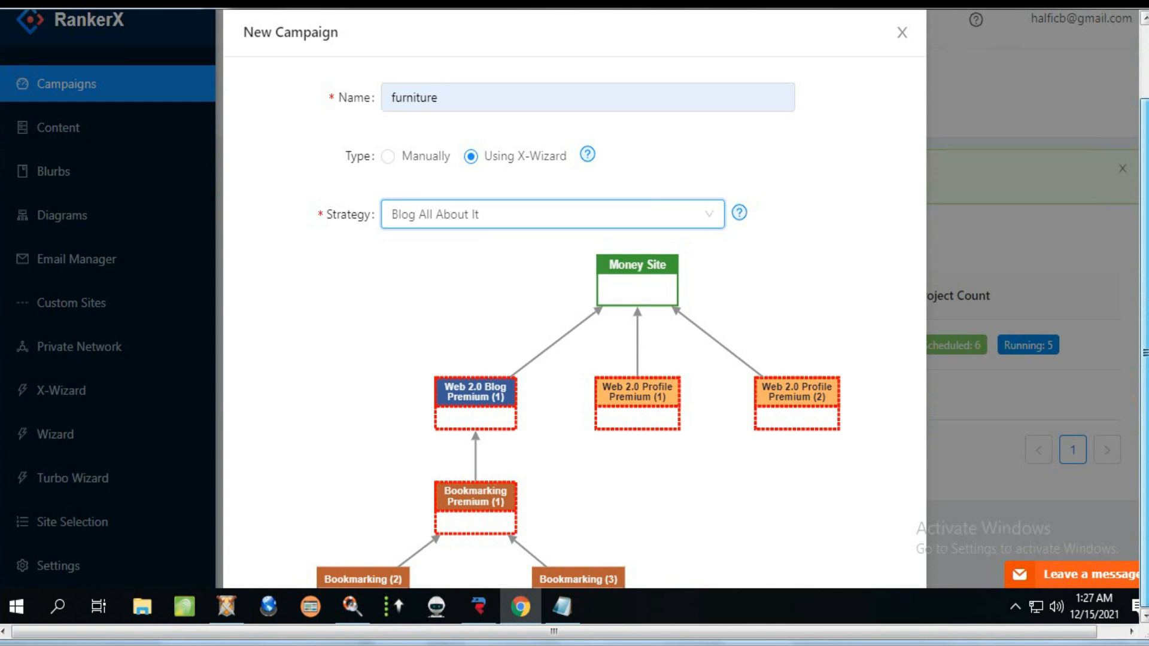
scroll(592, 330, down, 2)
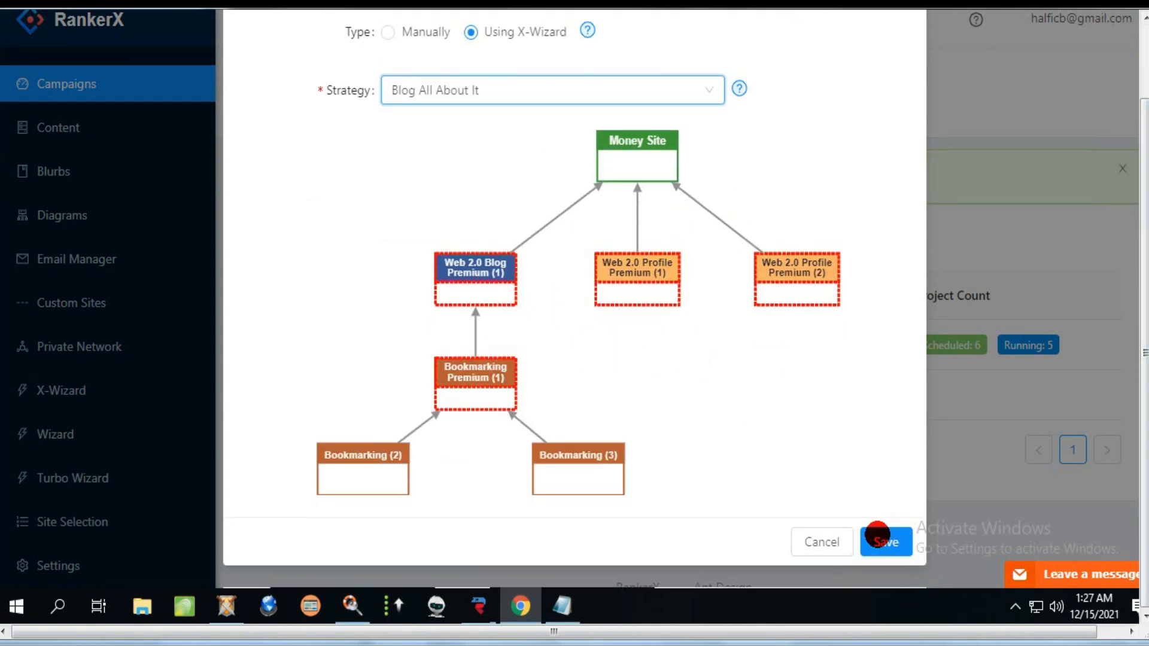
click(877, 536)
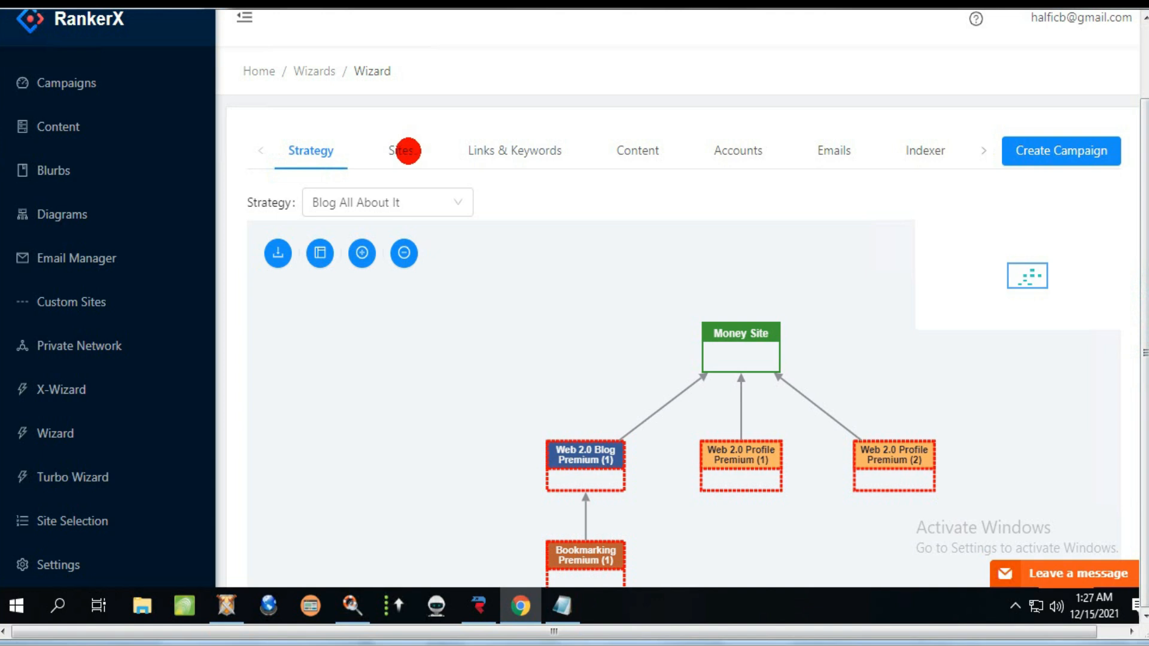
Step: Set the Tier 1 sites to manual selection and narrow the Site column so the Dofollow filter fits in view
click(399, 151)
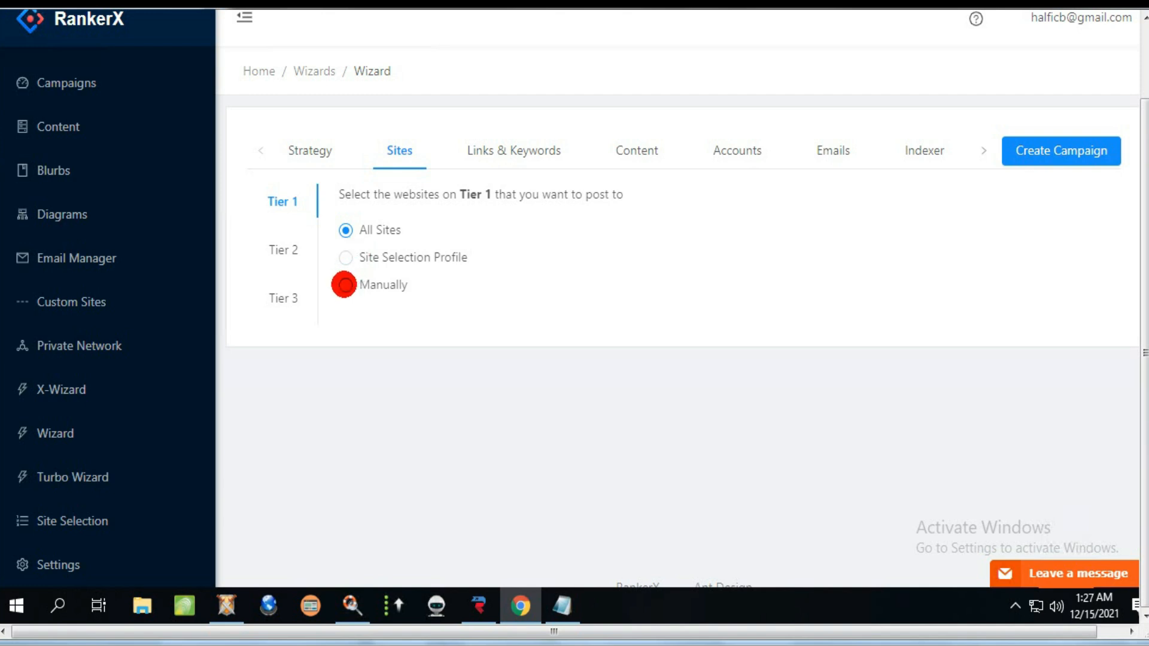
click(345, 285)
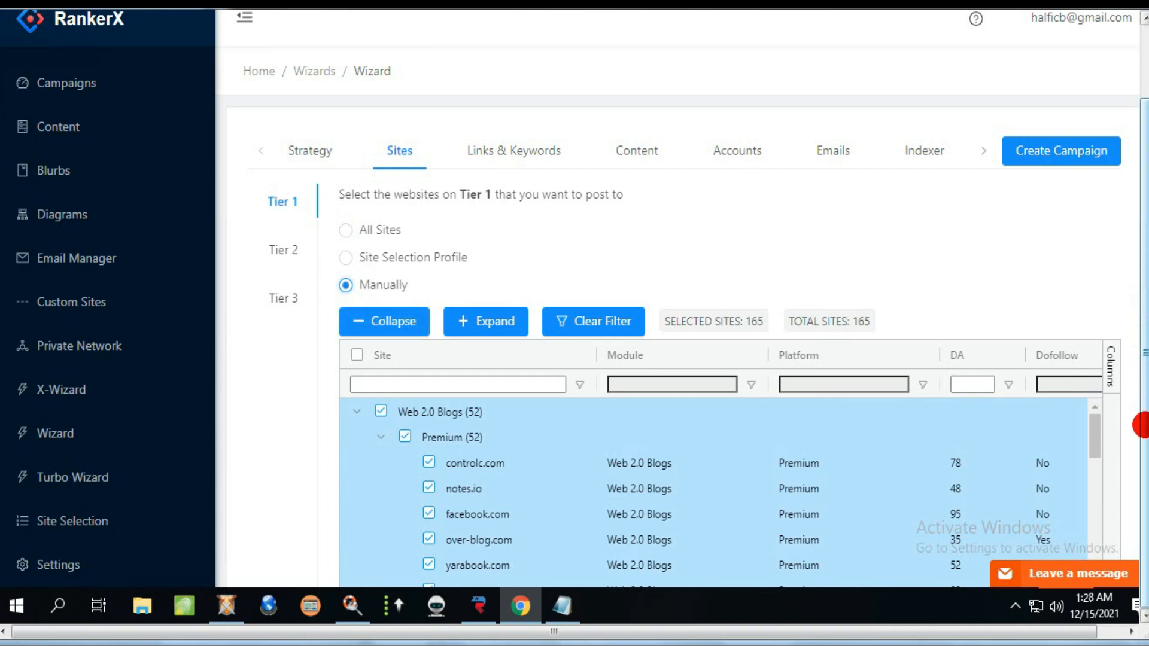
scroll(652, 330, down, 2)
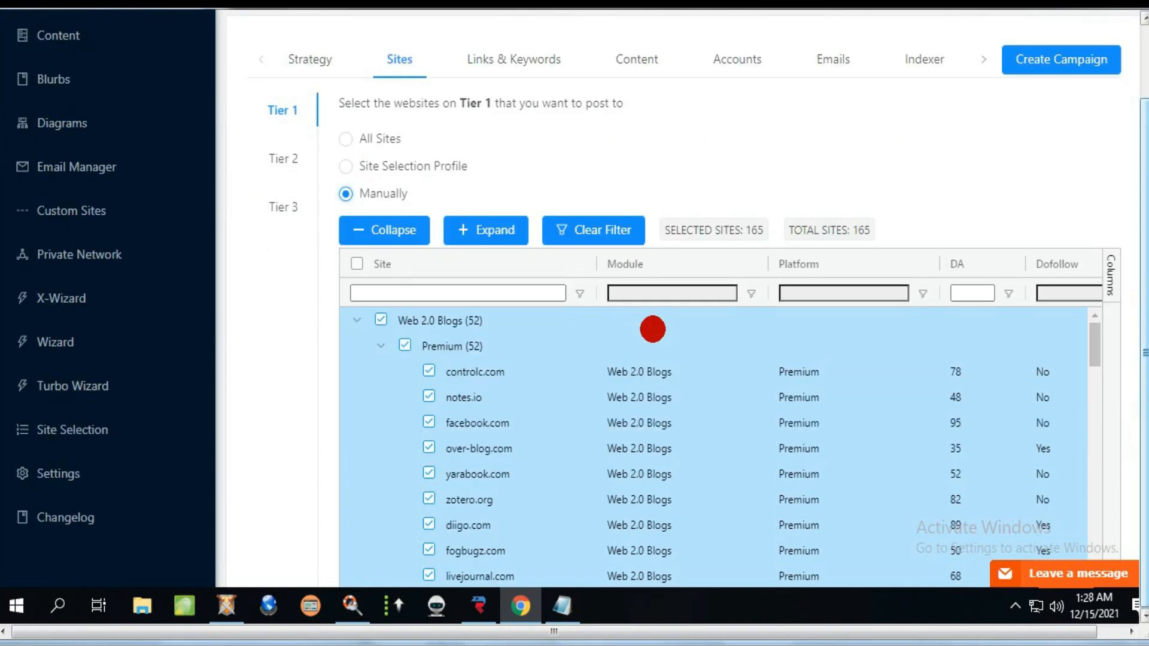
scroll(652, 329, up, 2)
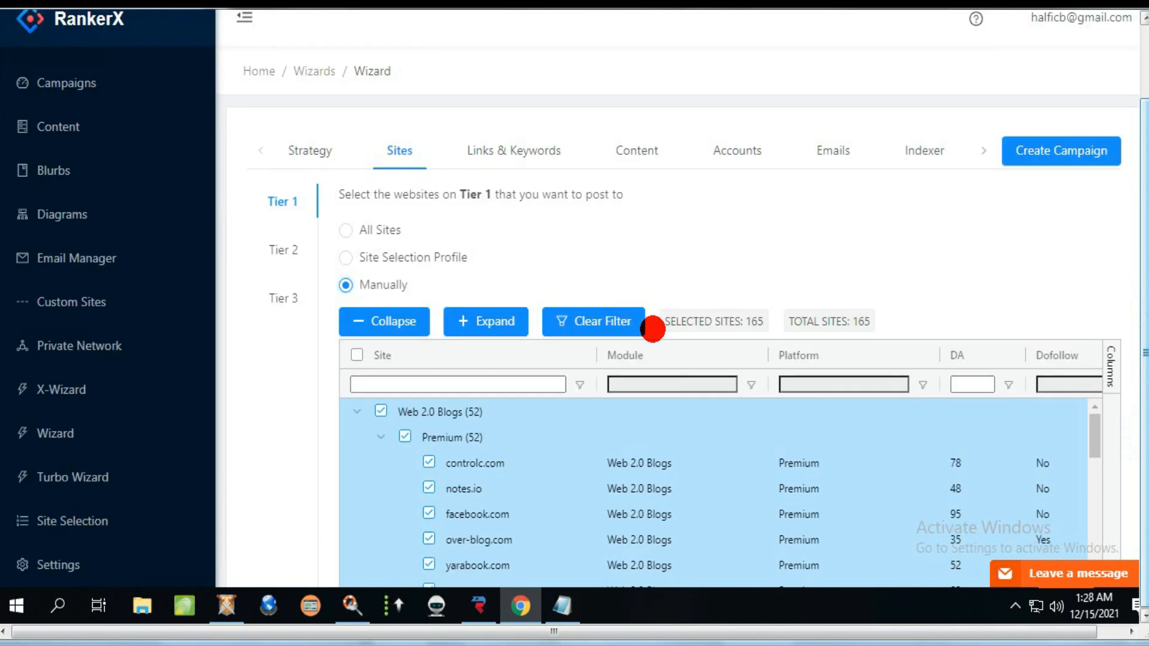
scroll(652, 328, down, 2)
drag(595, 263, 537, 268)
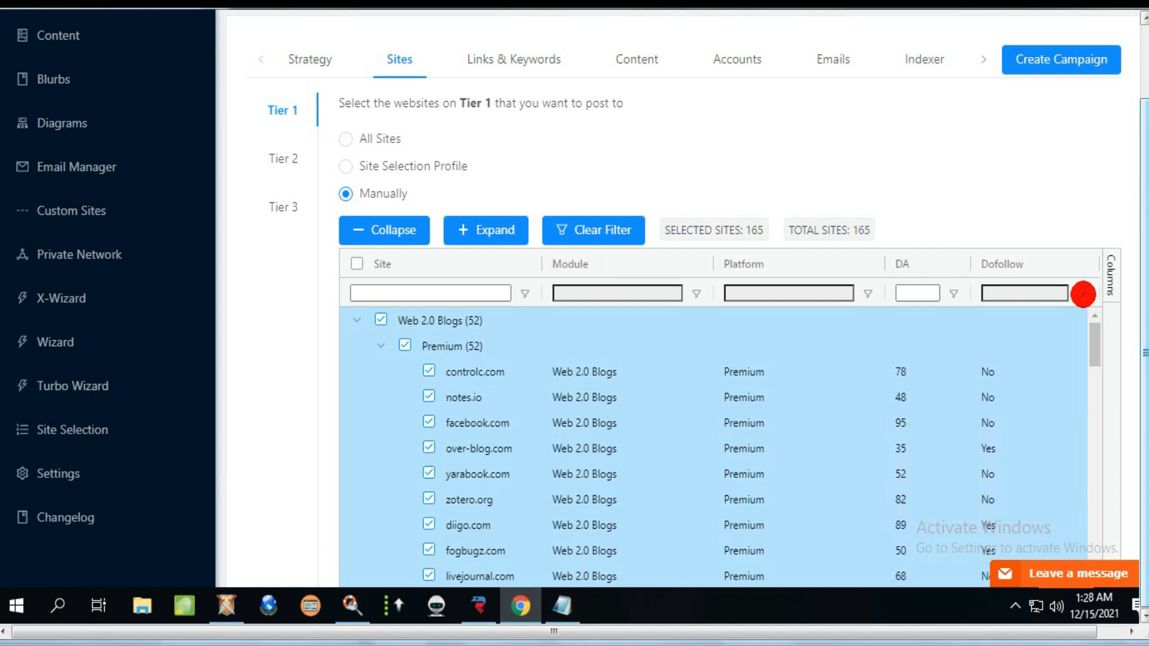
Step: Filter the Tier 1 site list to dofollow sites only by excluding the false value
click(1083, 294)
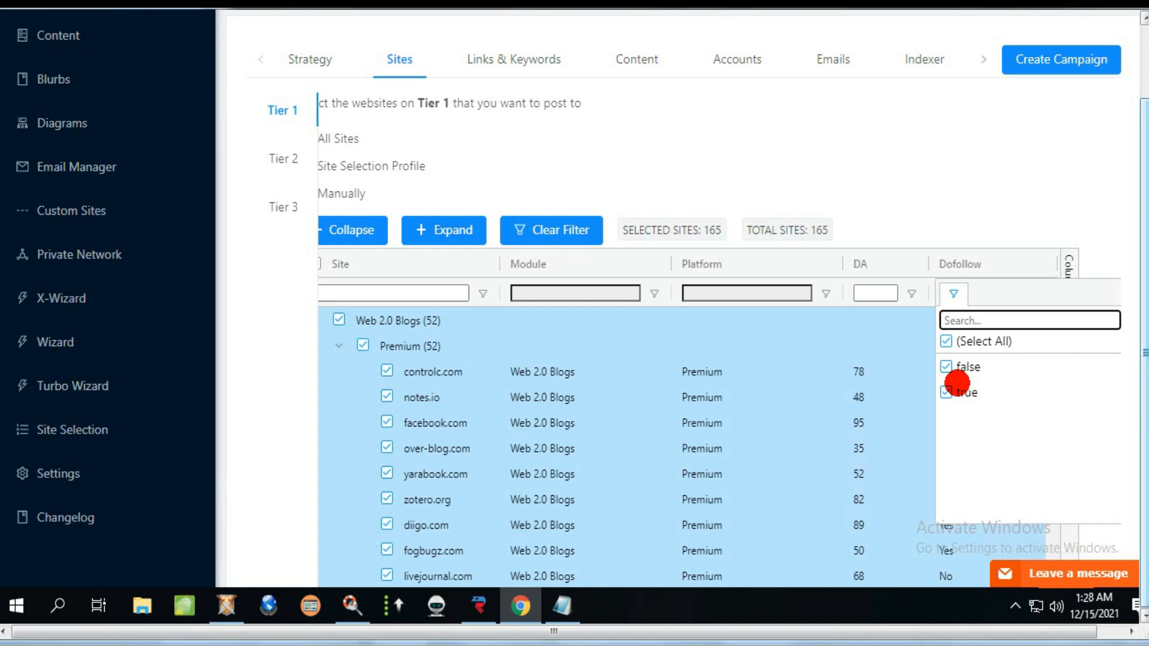
click(946, 366)
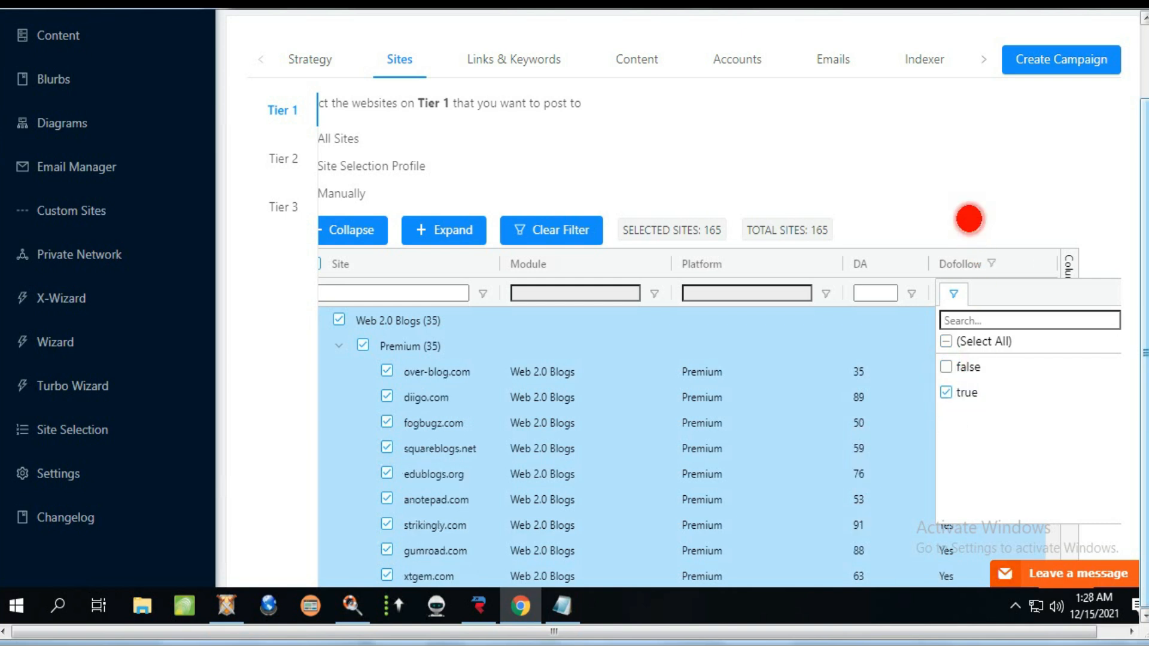
click(969, 218)
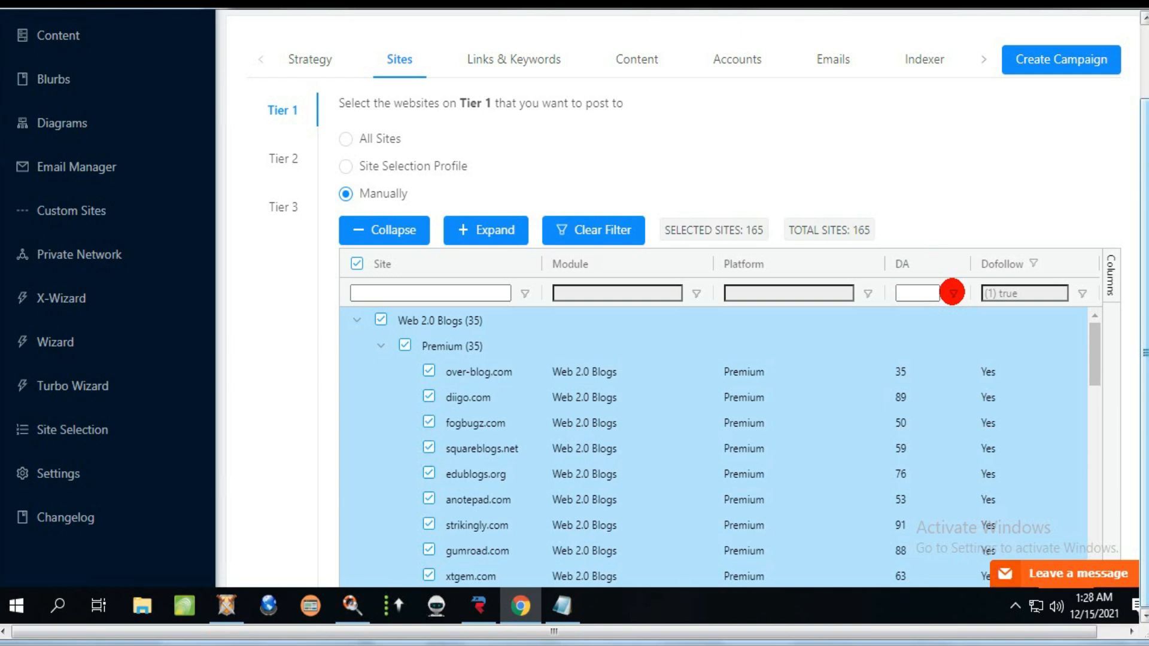
Step: Filter the Tier 1 sites to a DA greater than or equal to 75 and look through the filtered list
click(952, 292)
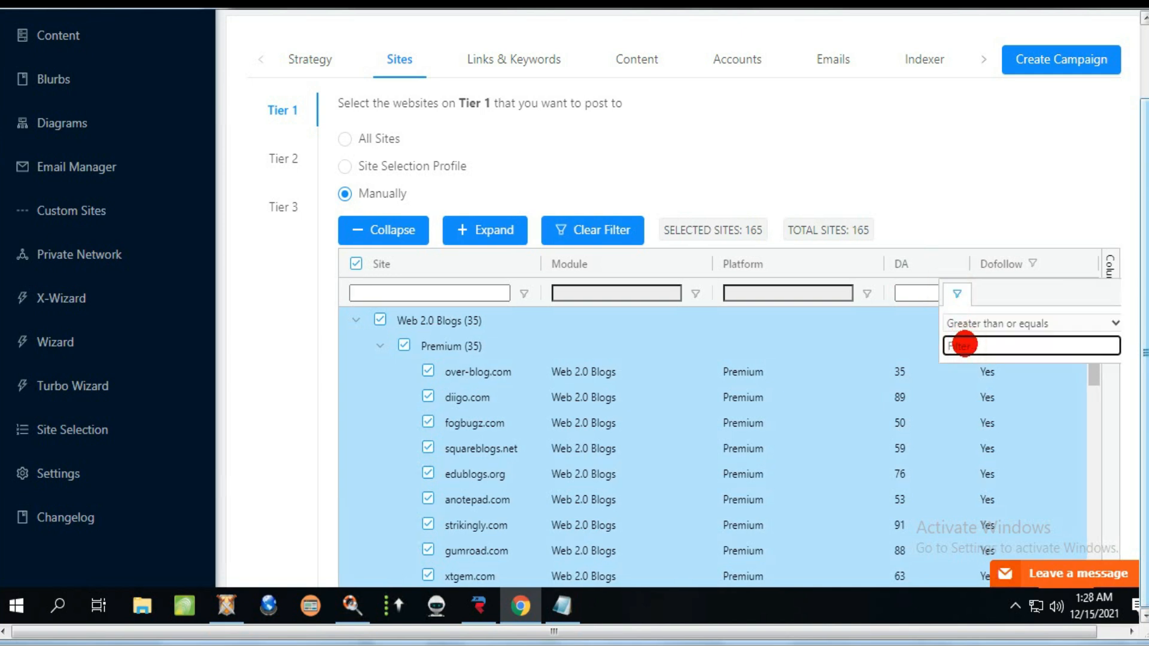
click(941, 209)
drag(1090, 394, 1083, 447)
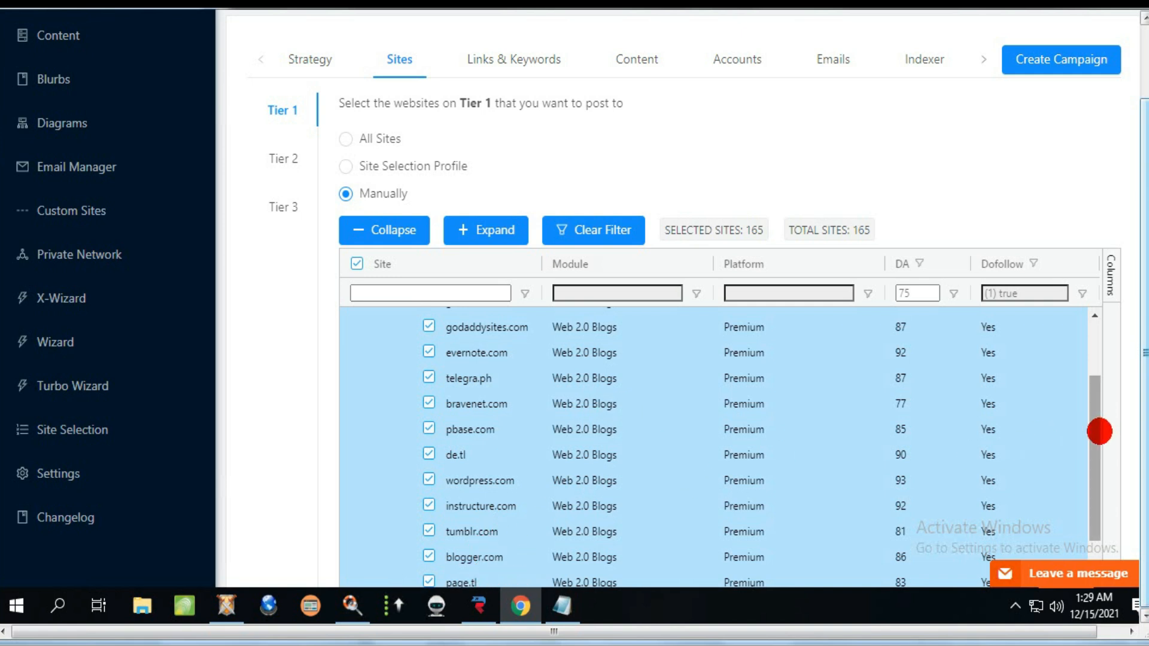
drag(1093, 448, 1096, 399)
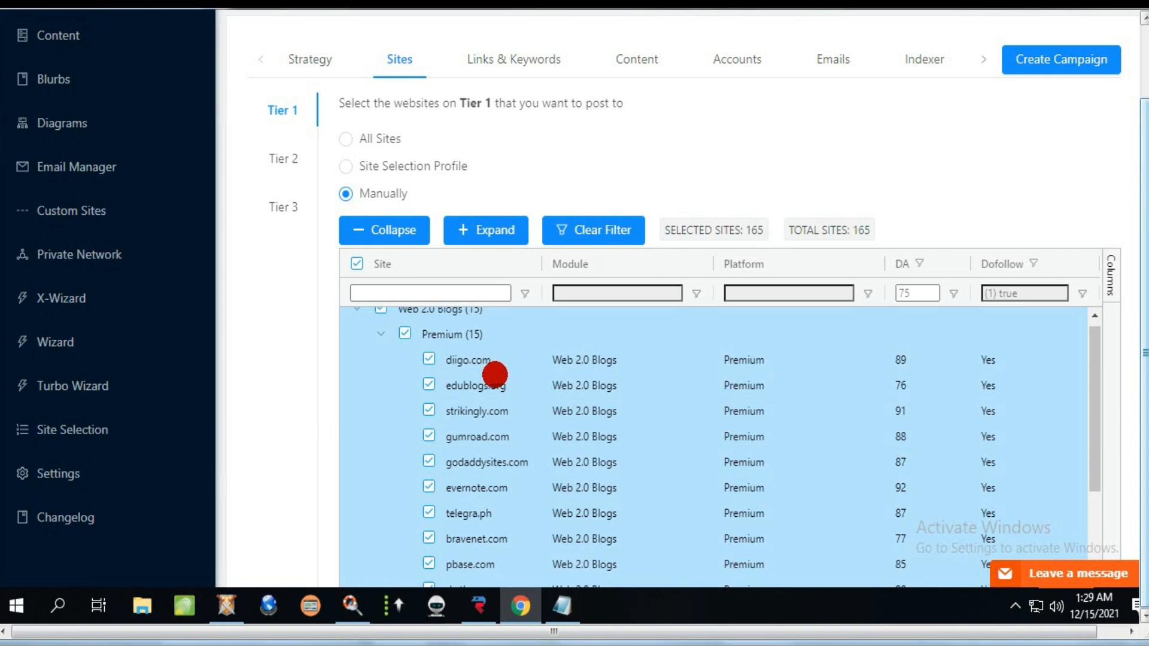
drag(1094, 434, 1097, 393)
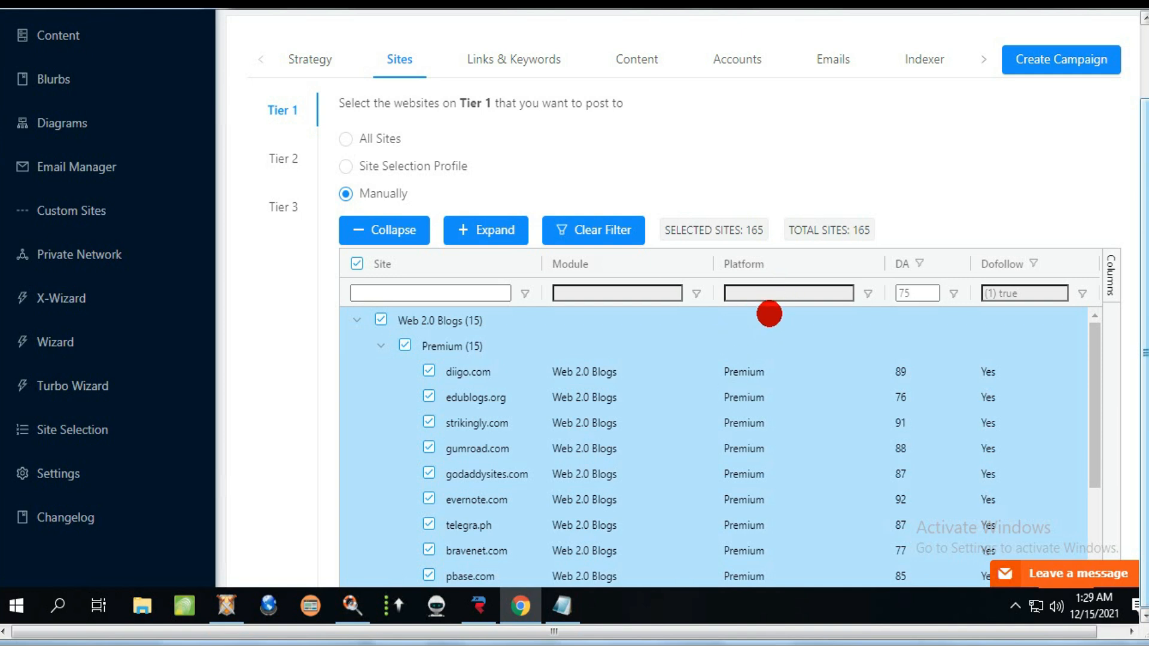
Step: Check which options the Platform and Module column filters offer for the Tier 1 site list
click(869, 293)
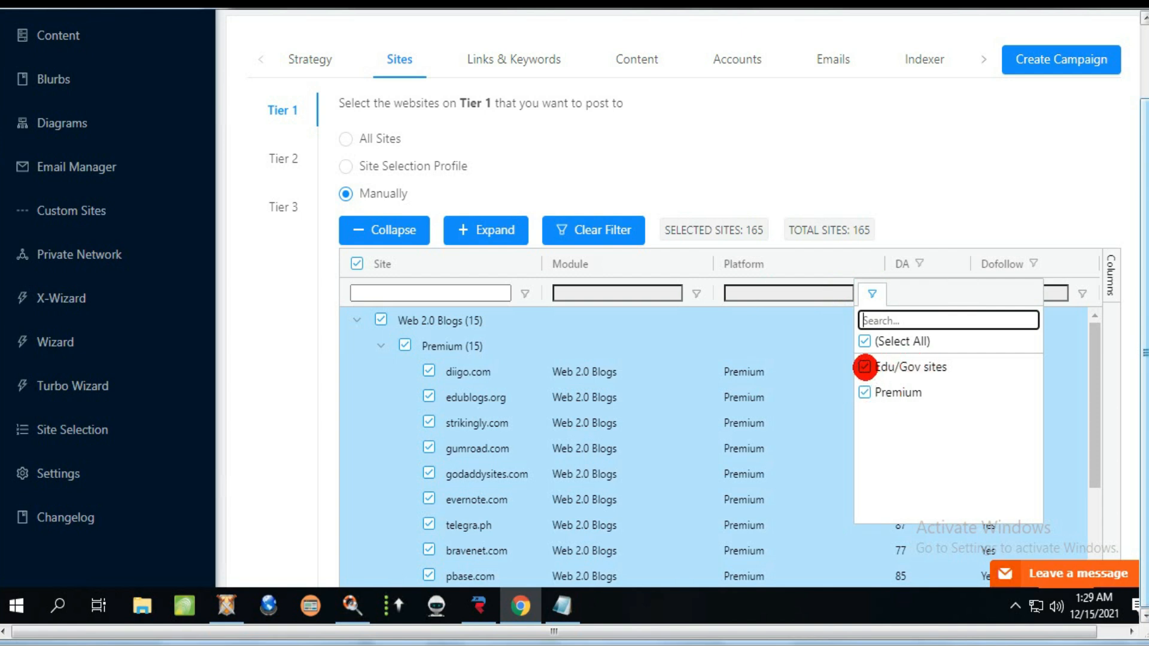
click(844, 179)
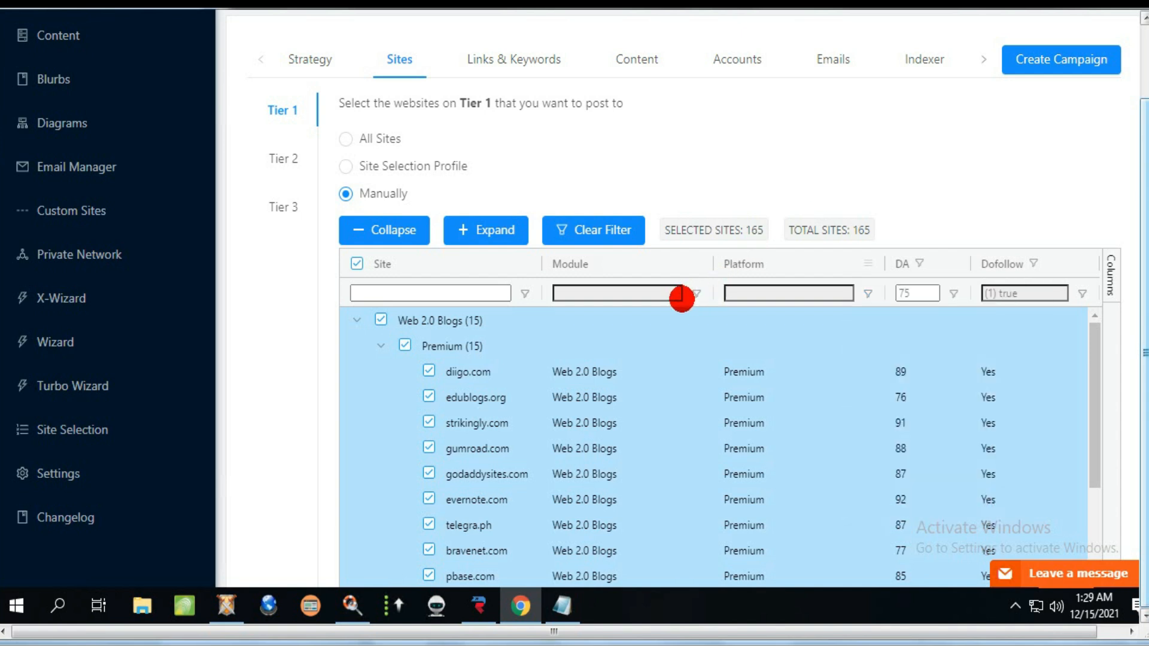
click(696, 293)
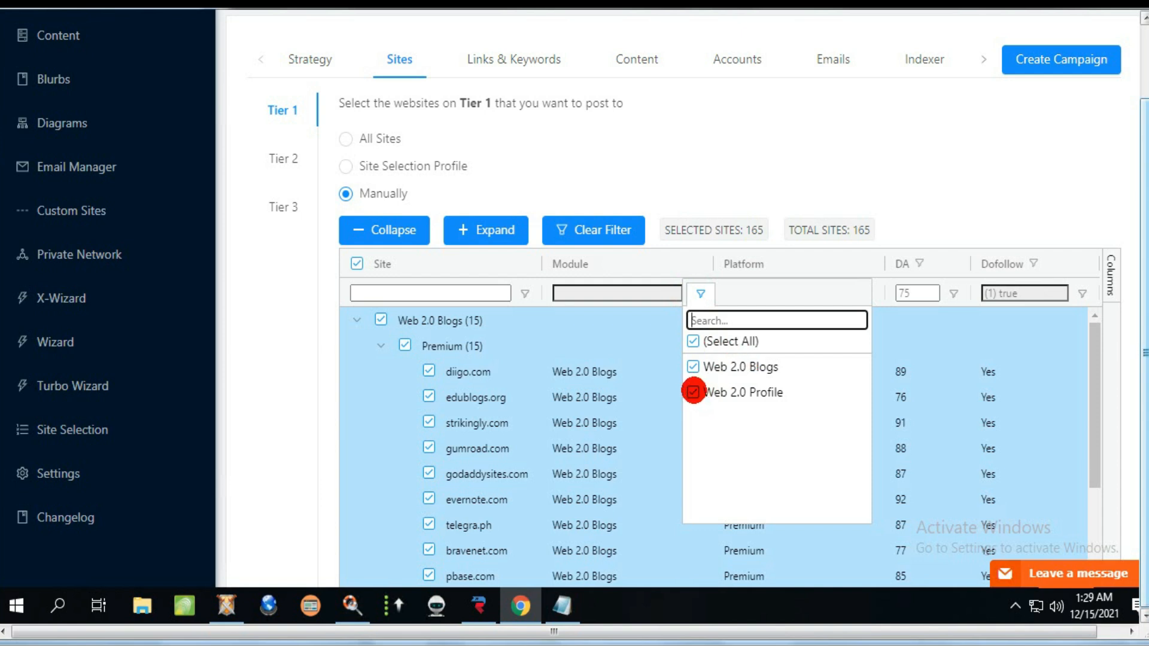
click(774, 175)
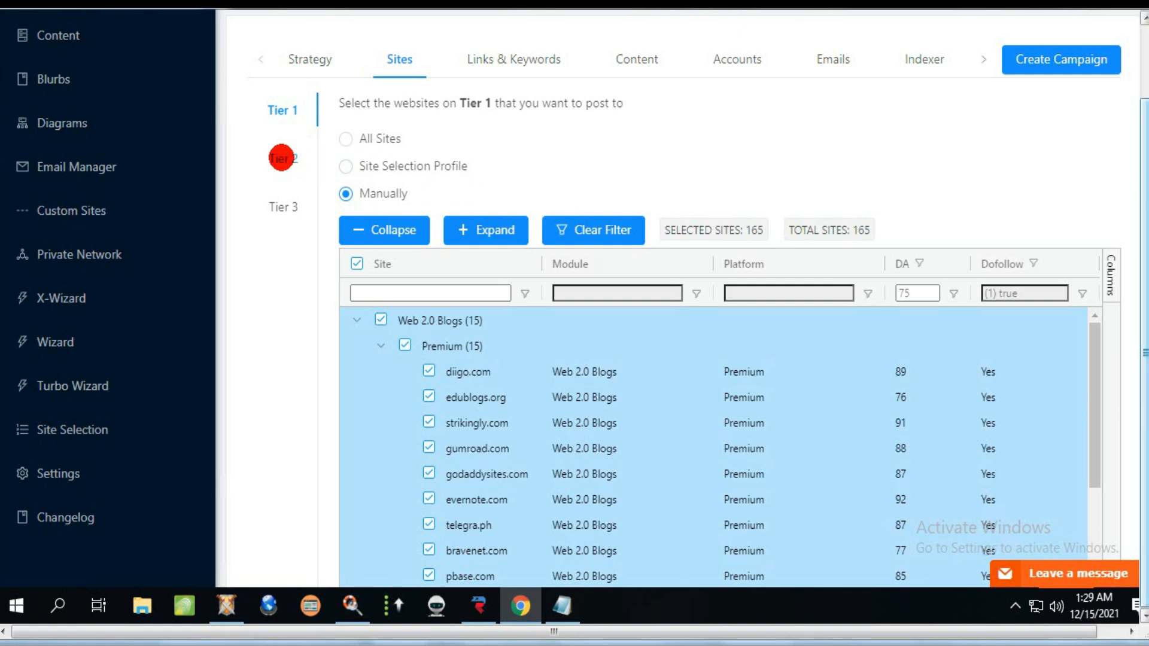
Step: Set the site selection for both Tier 2 and Tier 3 to manual
click(280, 157)
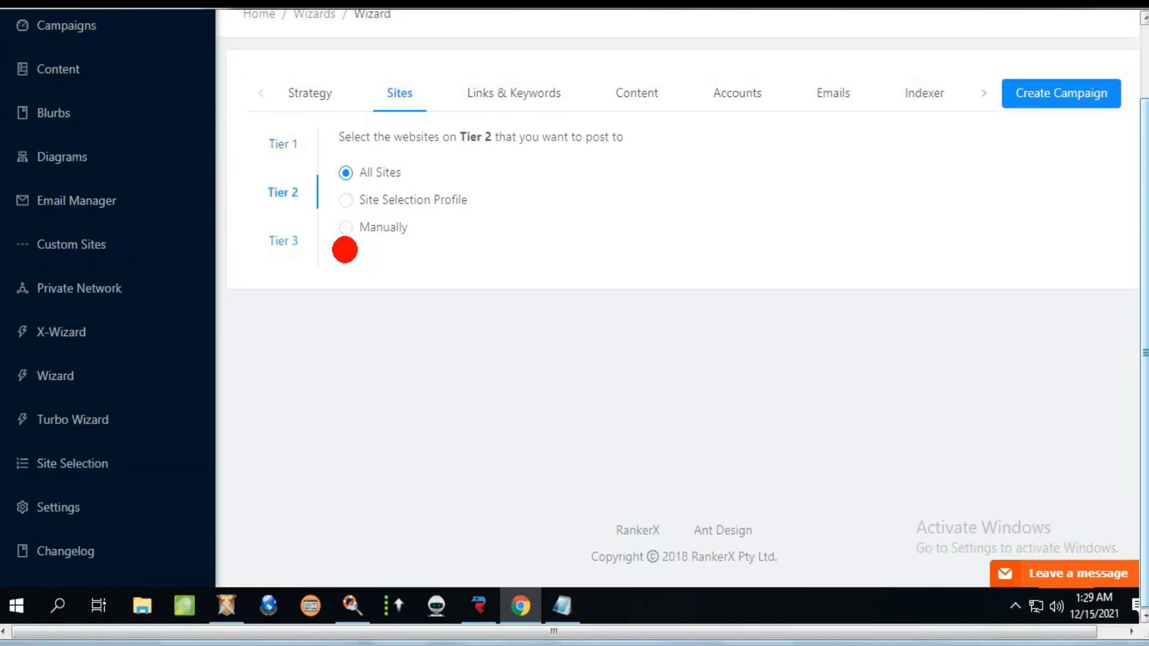
click(346, 229)
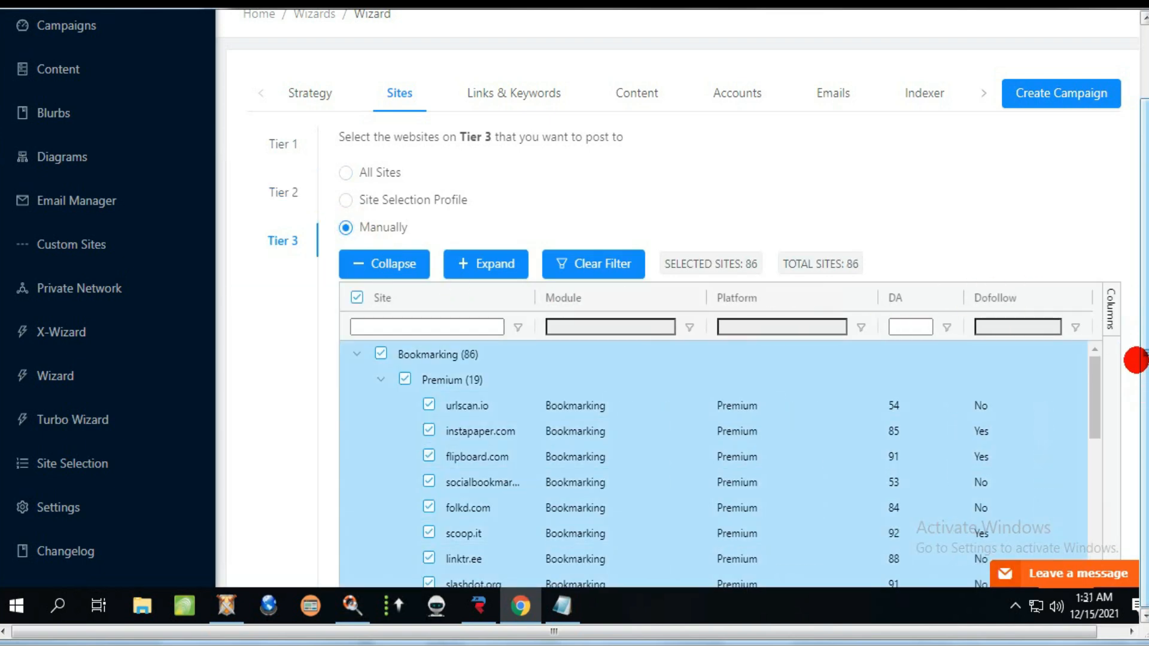
drag(1135, 359, 1136, 295)
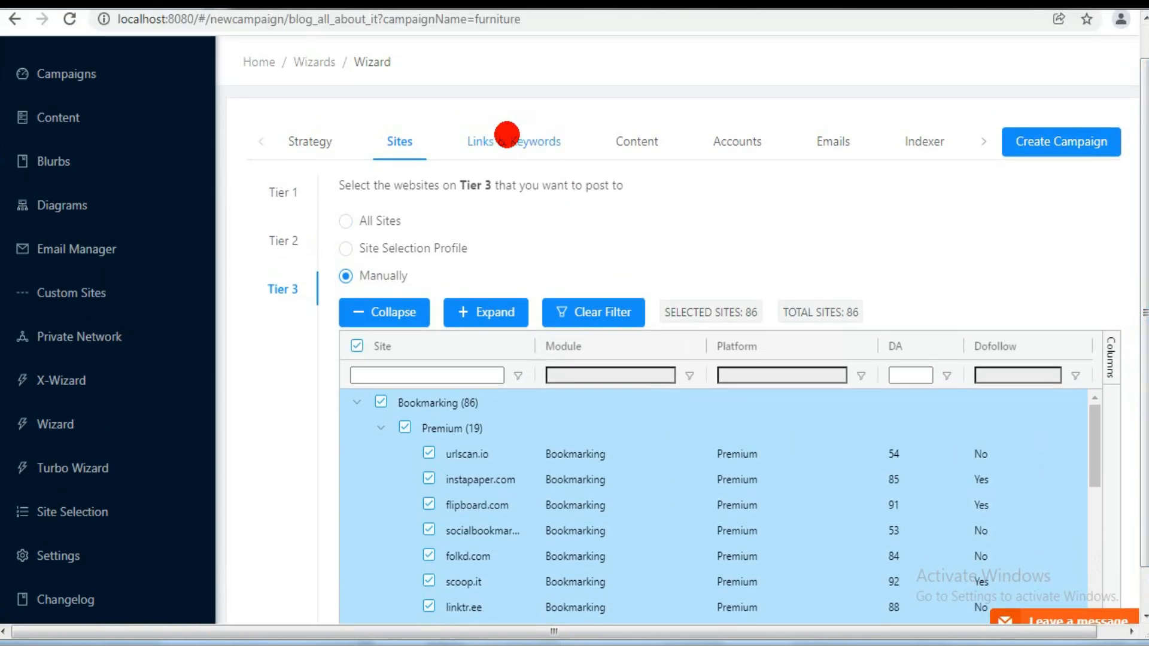
click(502, 145)
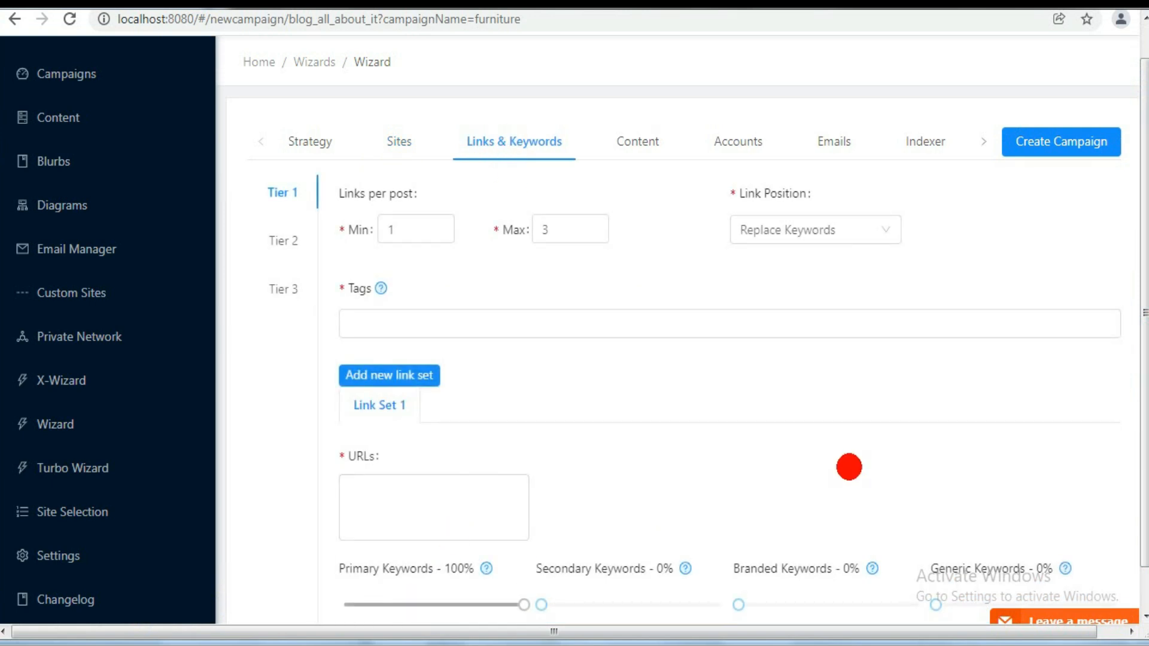
drag(1140, 487, 1140, 553)
click(563, 606)
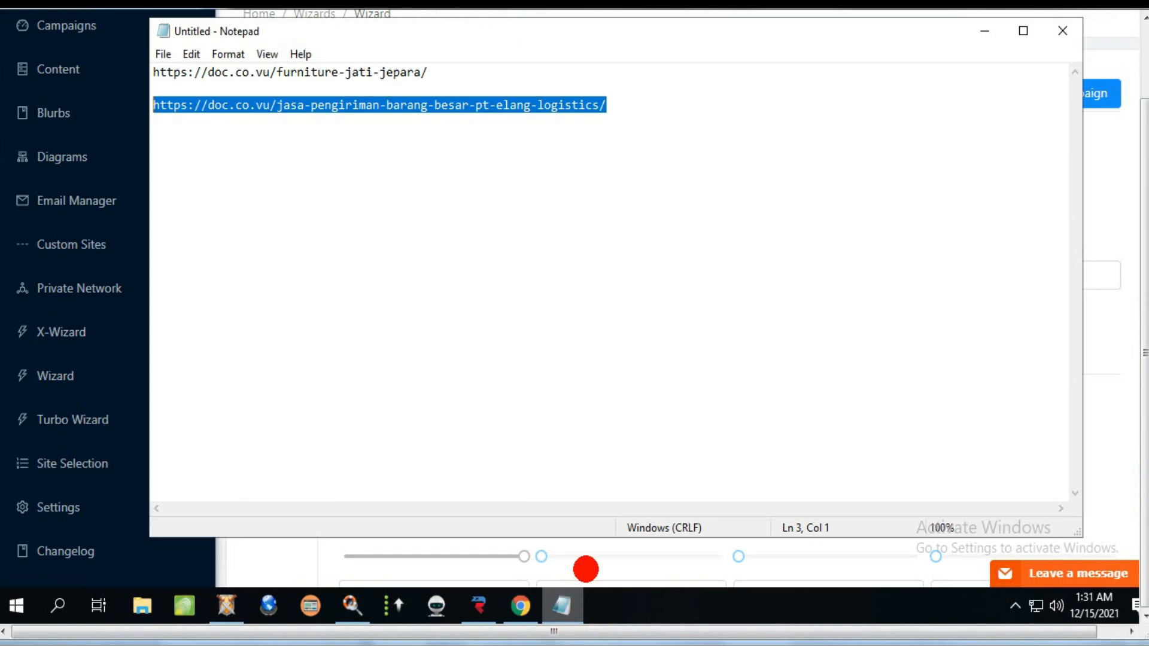
drag(428, 72, 167, 73)
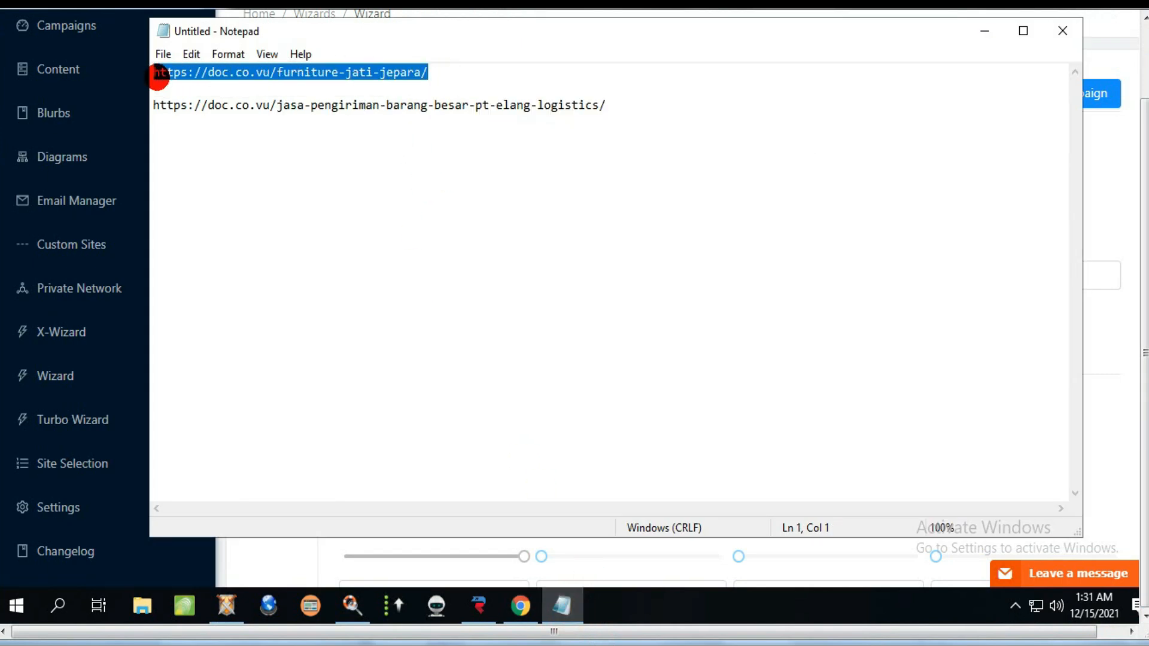
right_click(166, 72)
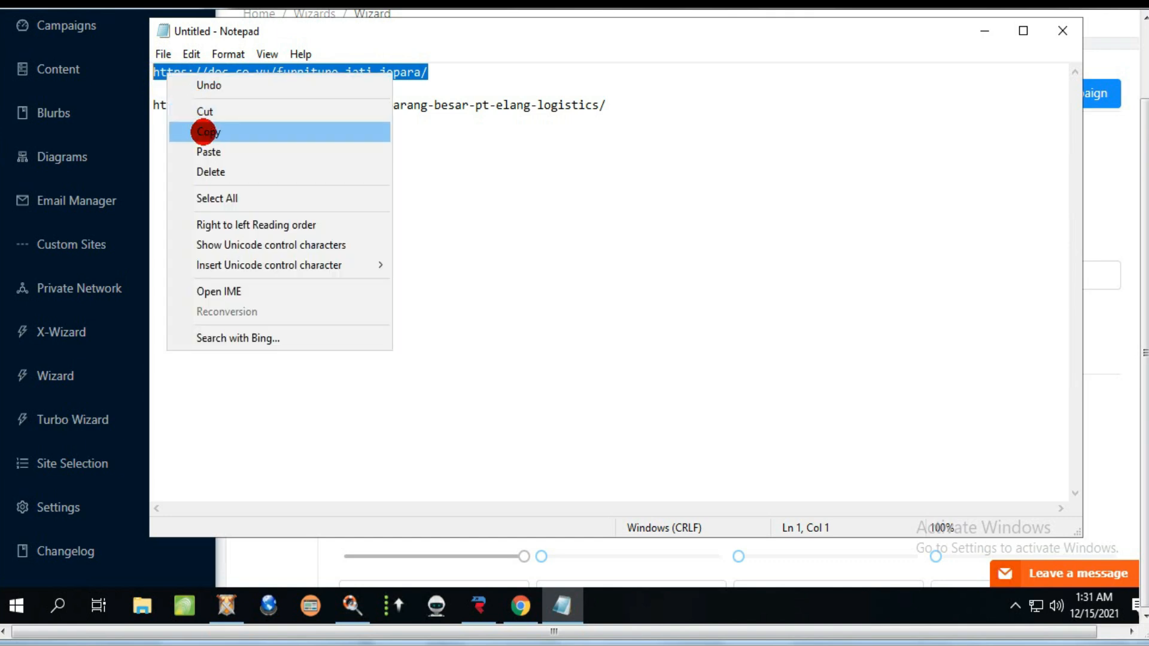
click(205, 131)
click(144, 105)
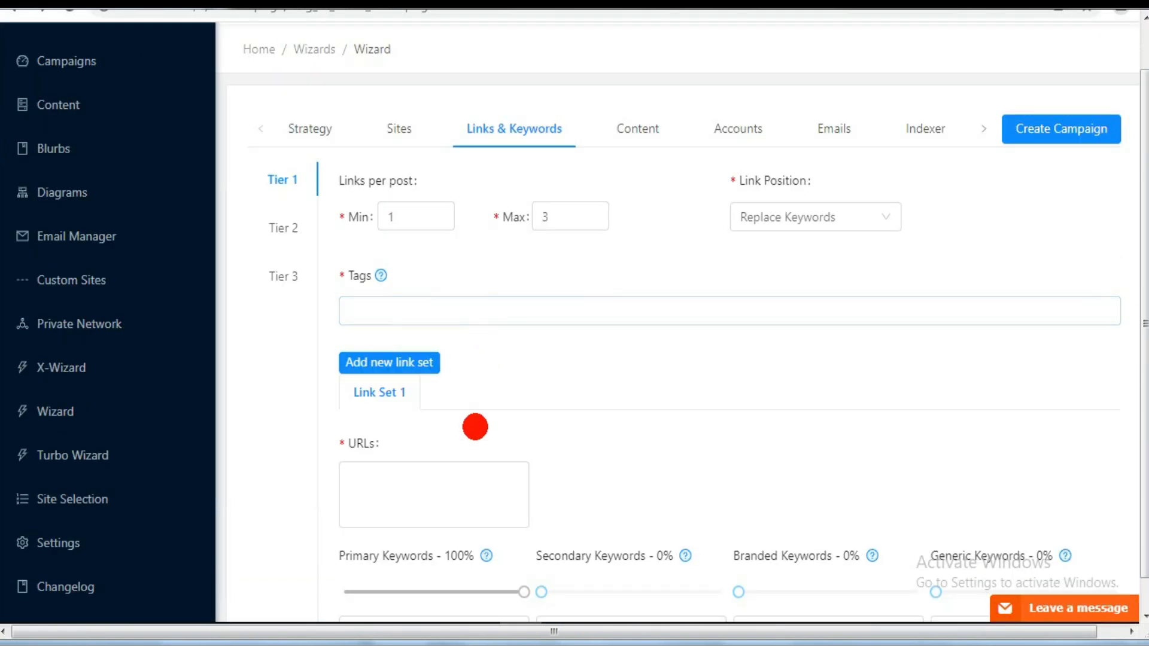
click(364, 477)
right_click(367, 475)
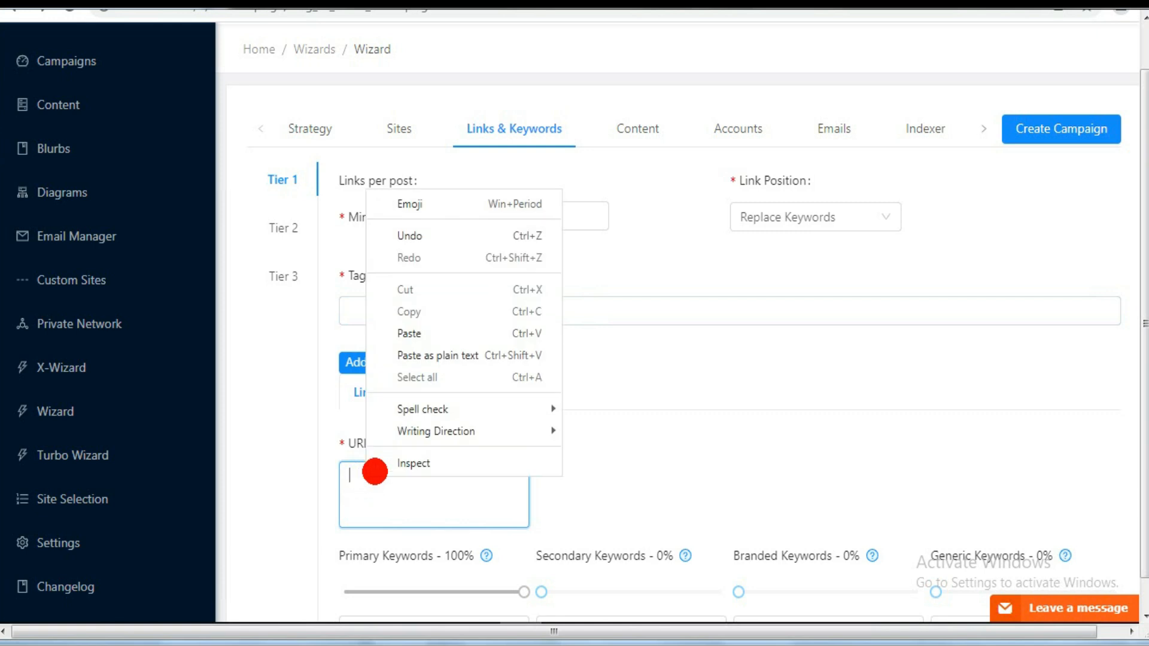
click(411, 330)
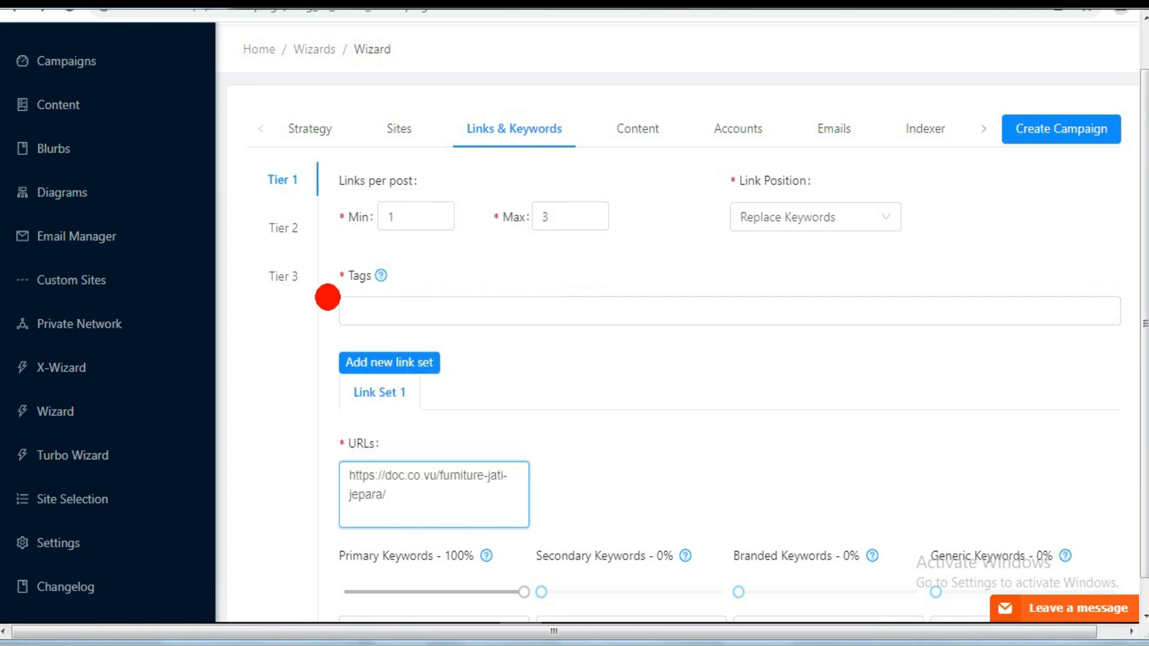
Step: Copy all keywords under the furniture jepara parent topic in Ahrefs and paste them into the Tier 1 Tags in RankerX
click(442, 644)
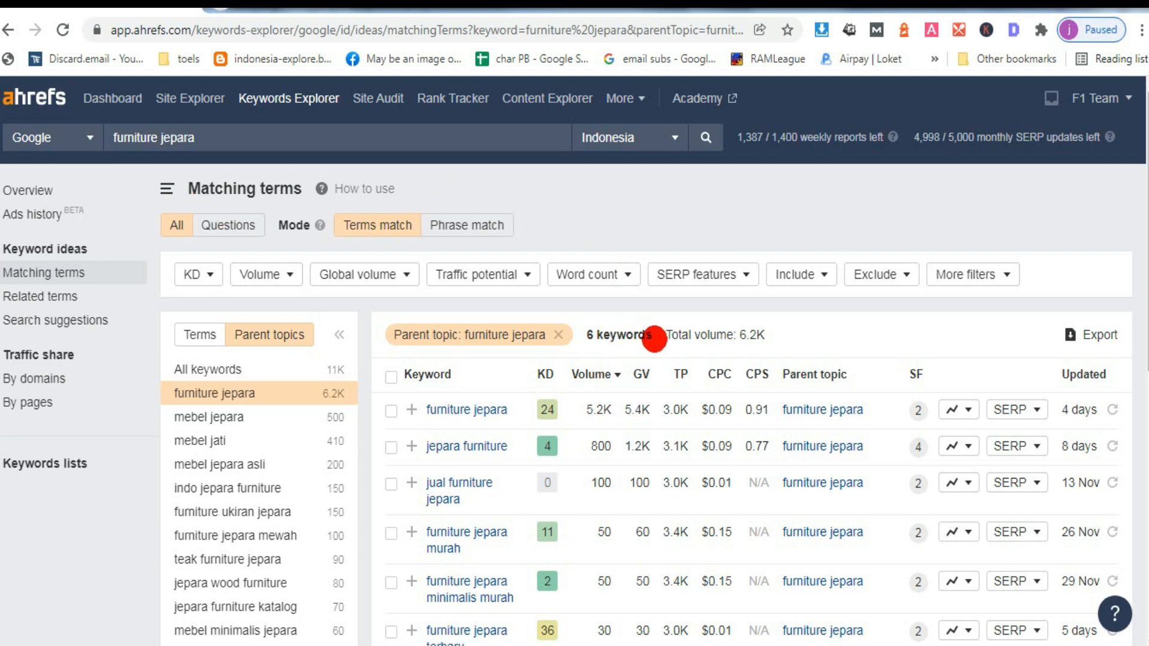
click(390, 376)
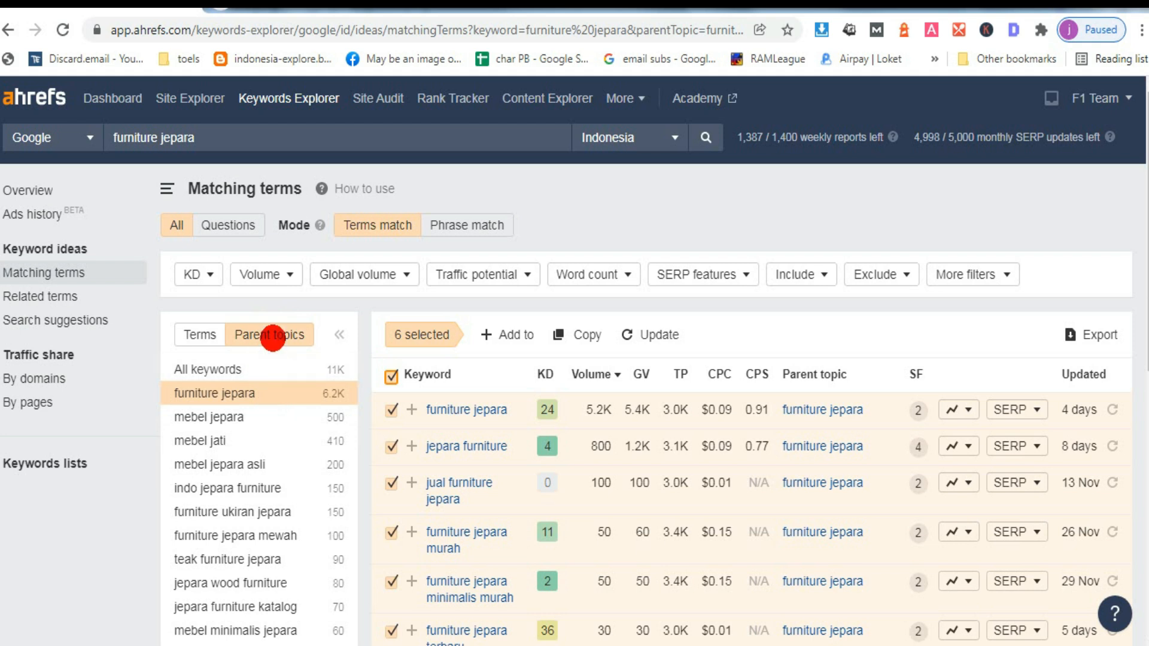
click(576, 332)
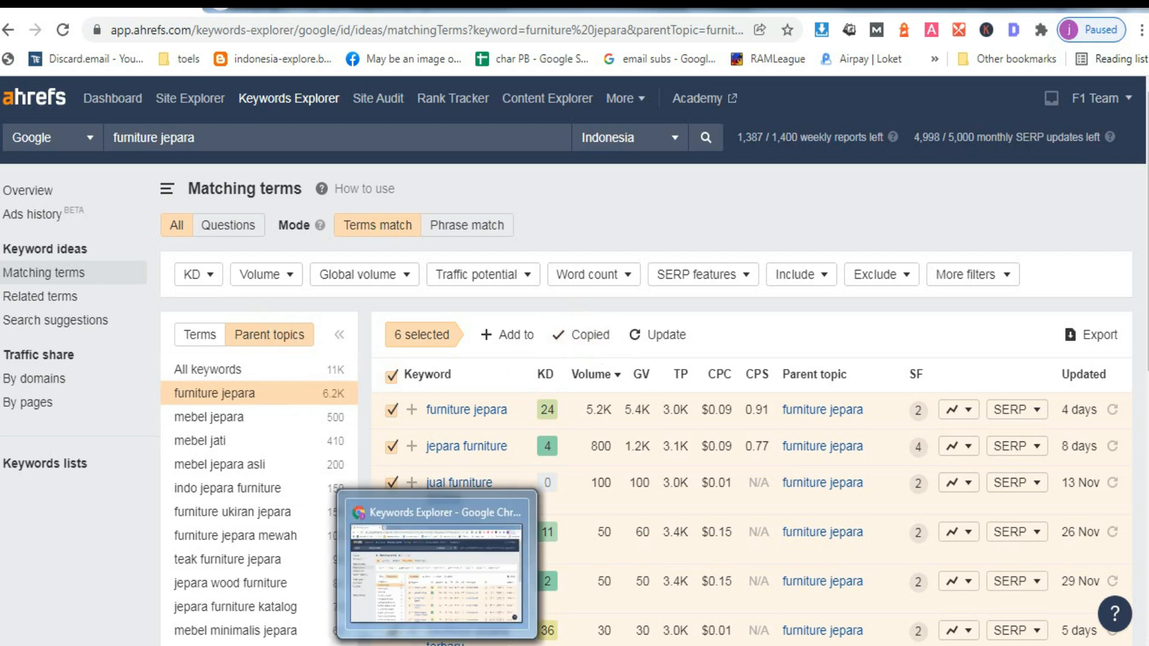
click(482, 518)
click(380, 306)
right_click(377, 306)
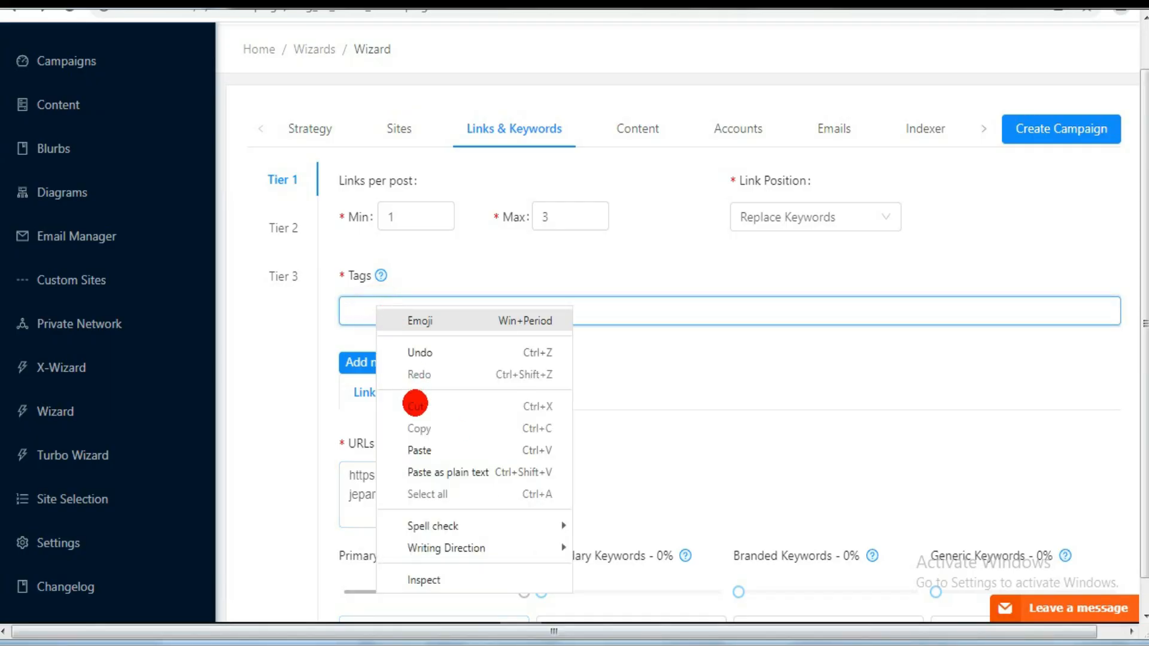
click(417, 450)
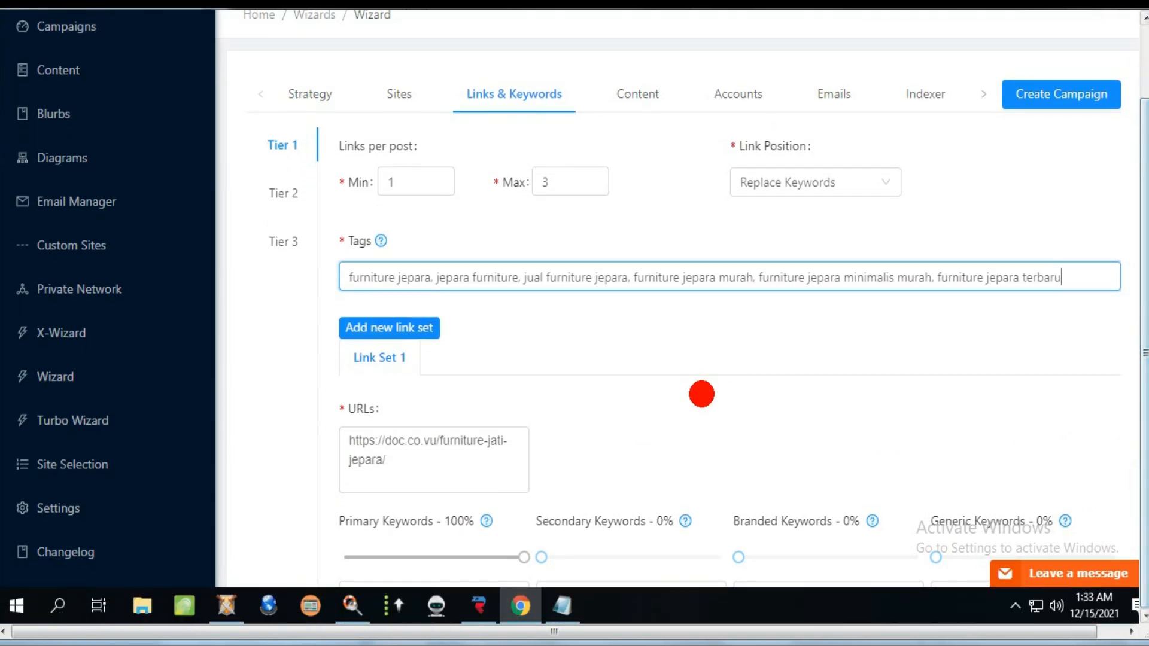
Step: Paste the same furniture jepara keyword list into Link Set 1's Primary Keywords
scroll(717, 381, down, 3)
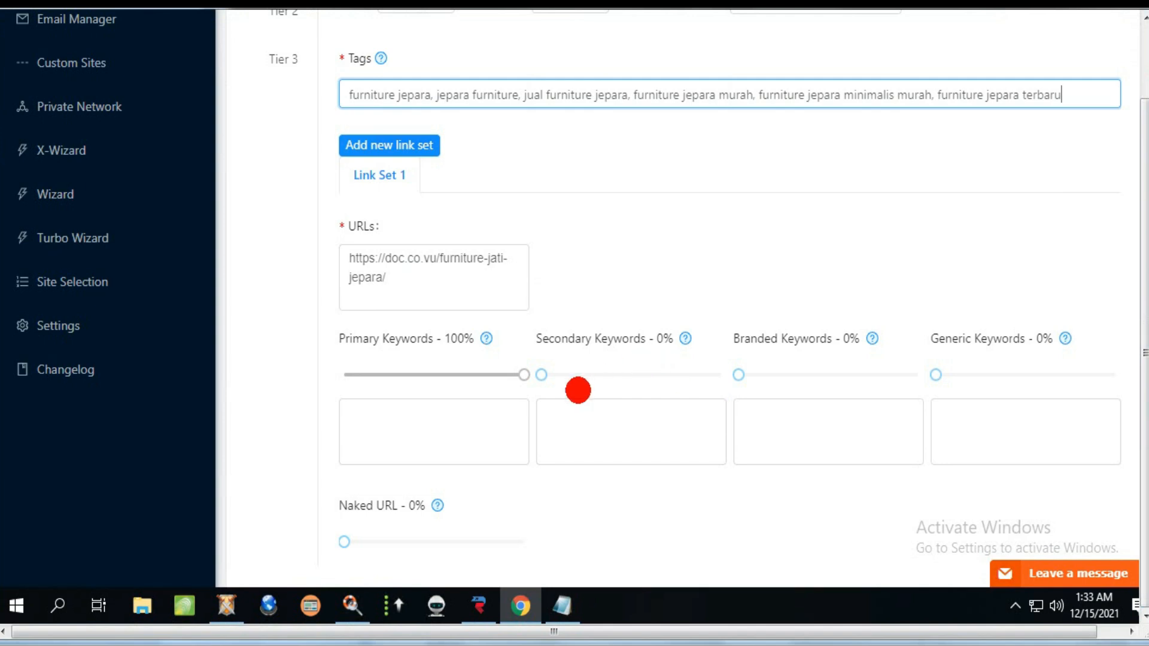
click(556, 405)
click(349, 436)
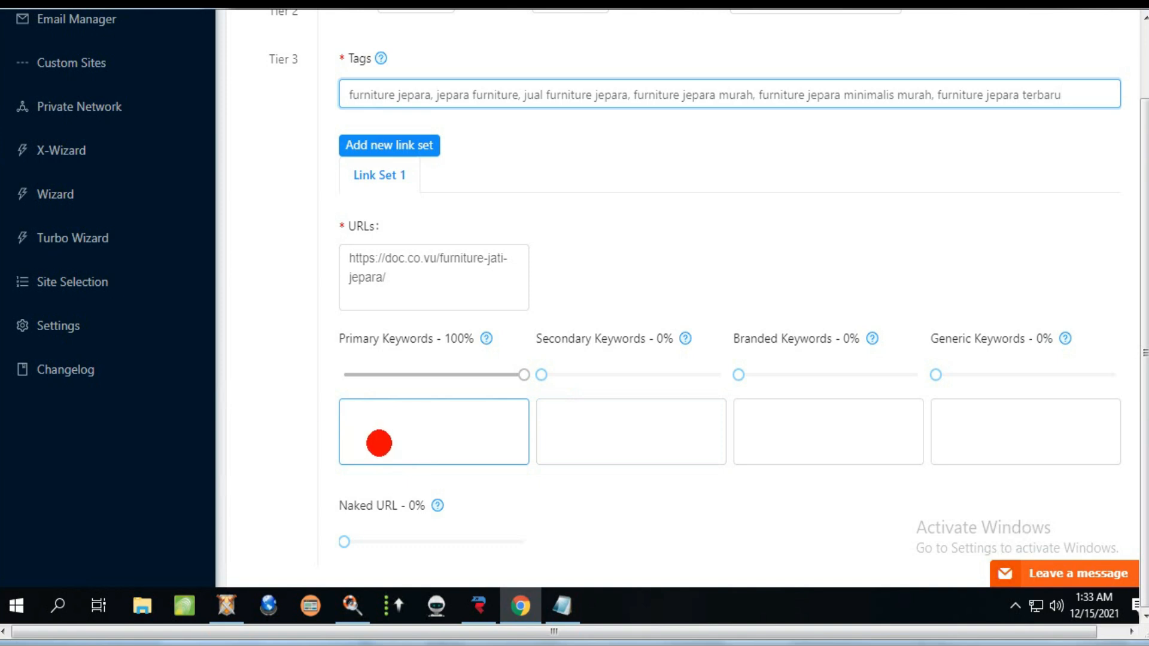
click(371, 414)
right_click(371, 414)
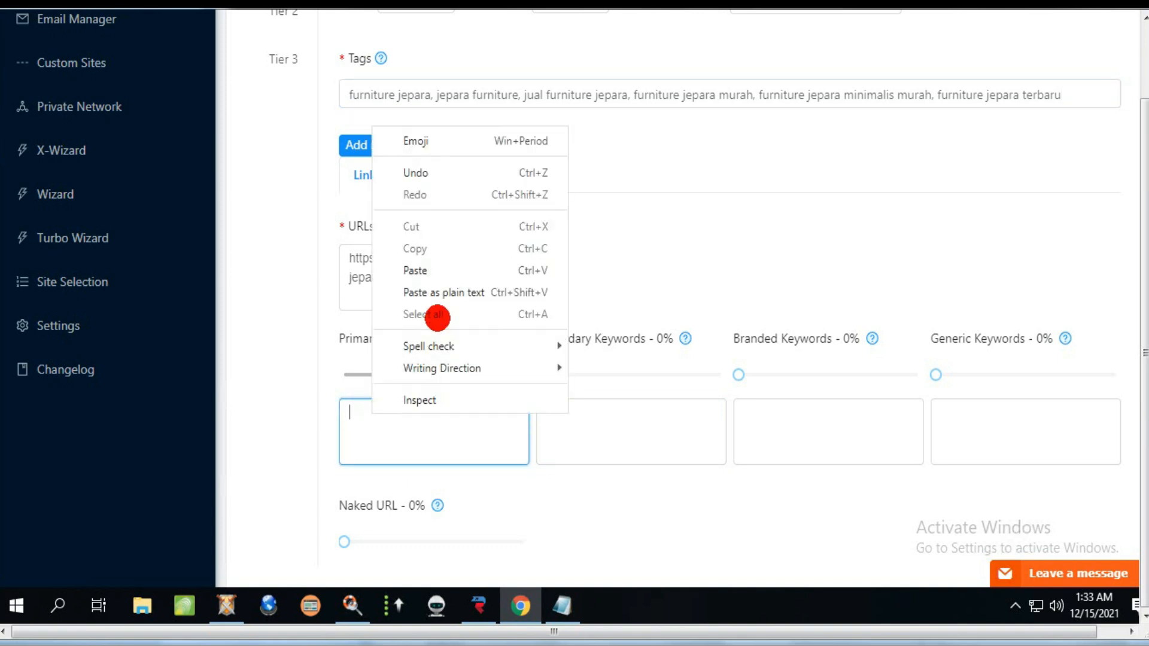
click(420, 270)
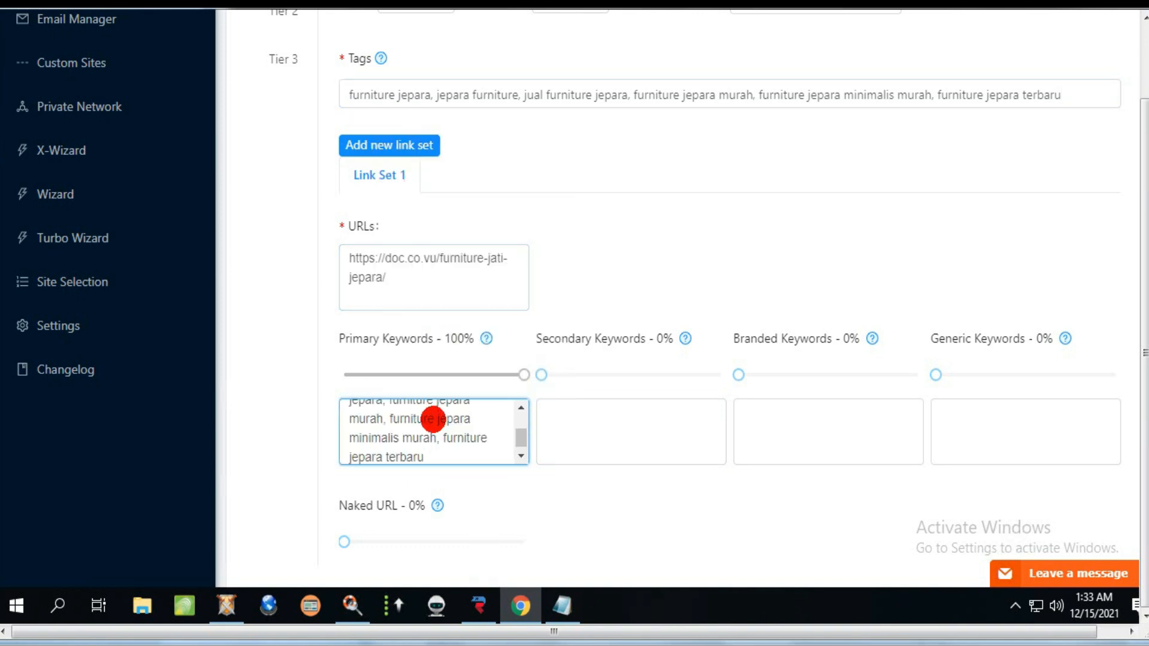
Step: Copy all keywords of the mebel jepara parent topic in Ahrefs and paste them into Link Set 1's Secondary Keywords in RankerX
click(598, 415)
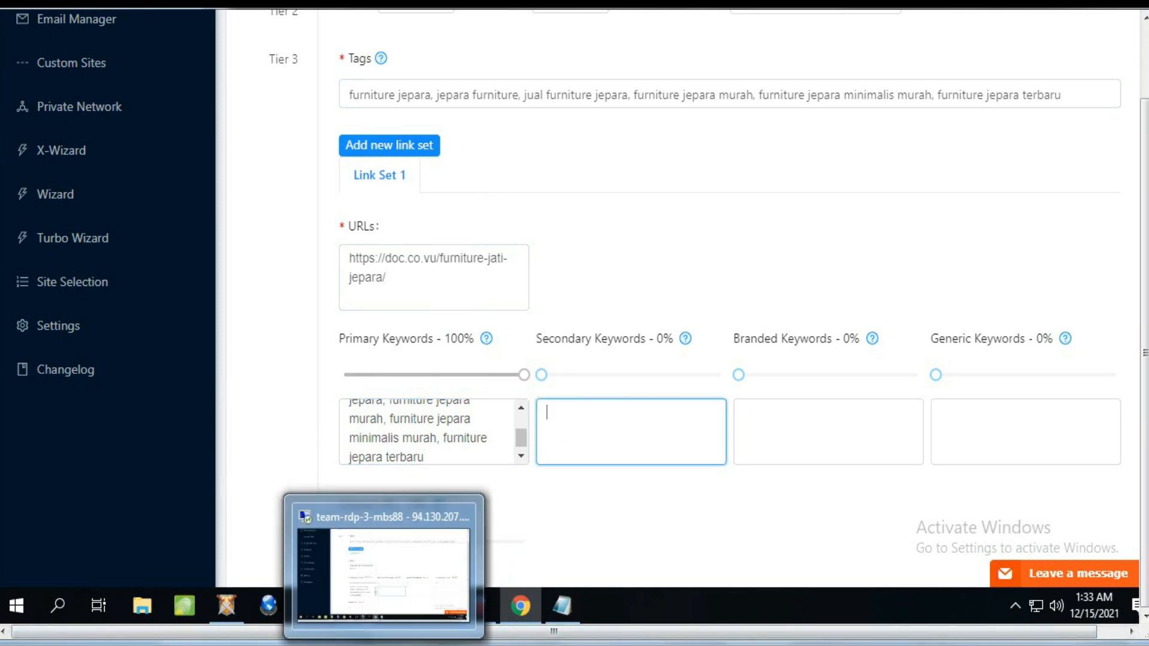
click(521, 605)
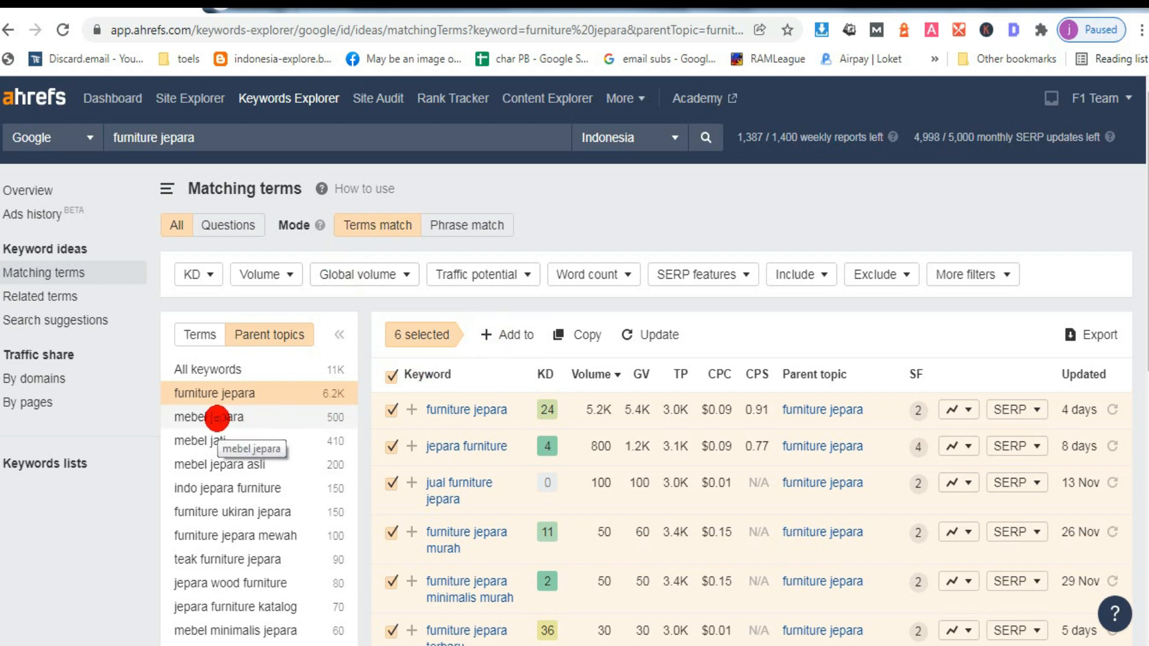
click(217, 418)
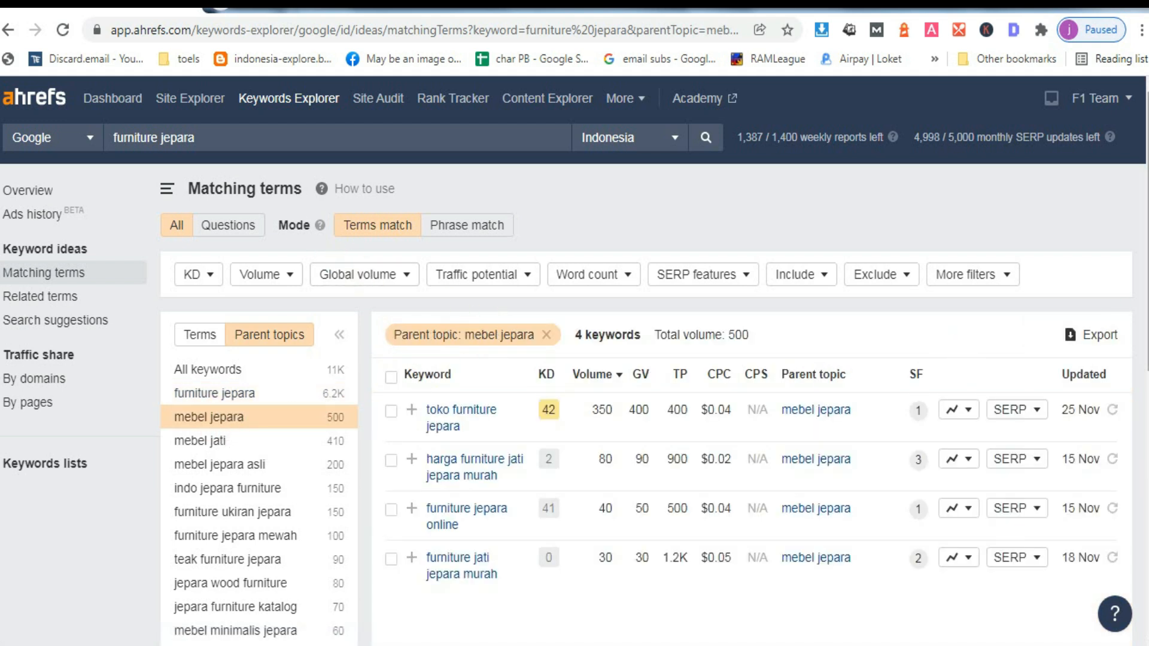
scroll(1144, 312, down, 1)
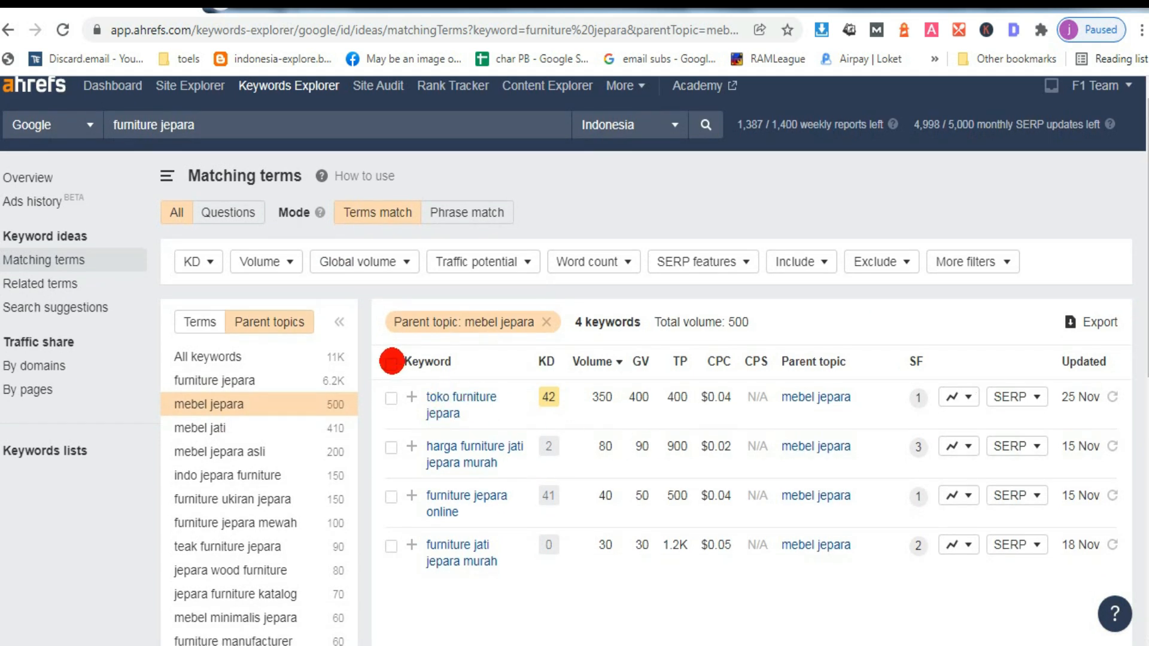
click(392, 361)
click(581, 321)
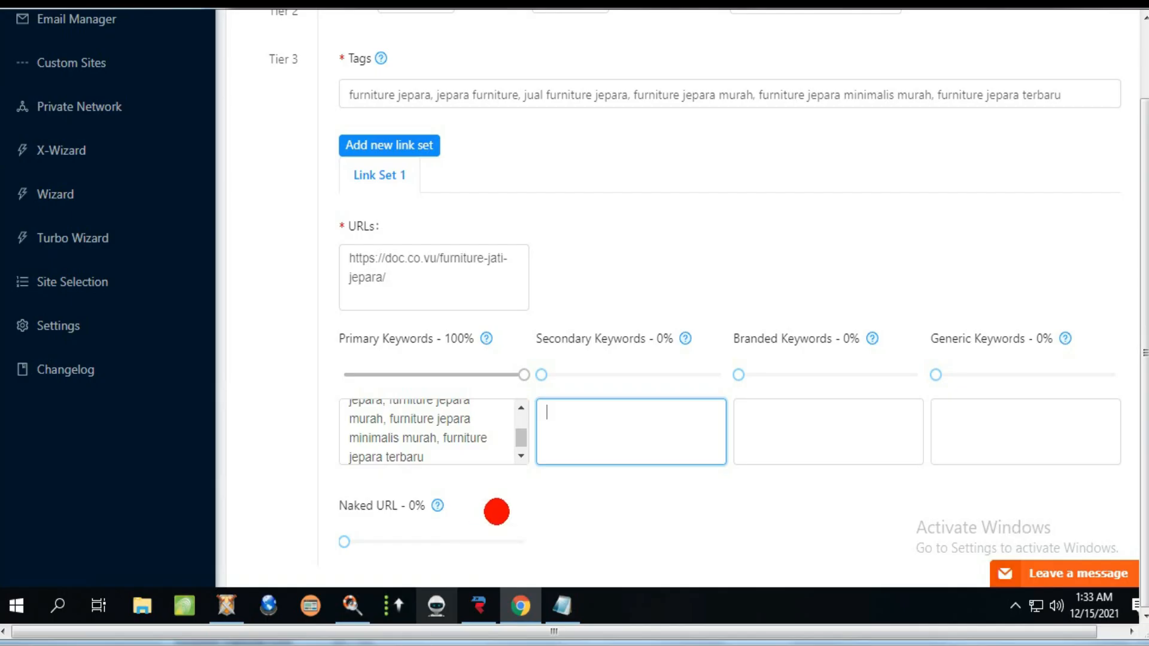
click(567, 415)
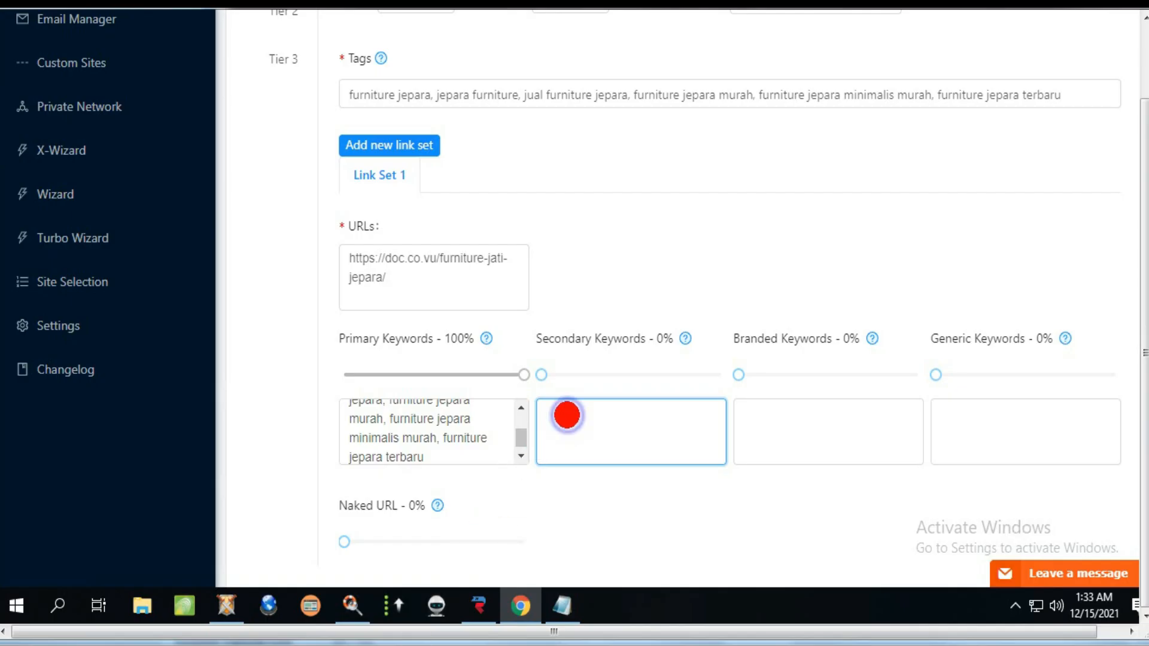
right_click(567, 415)
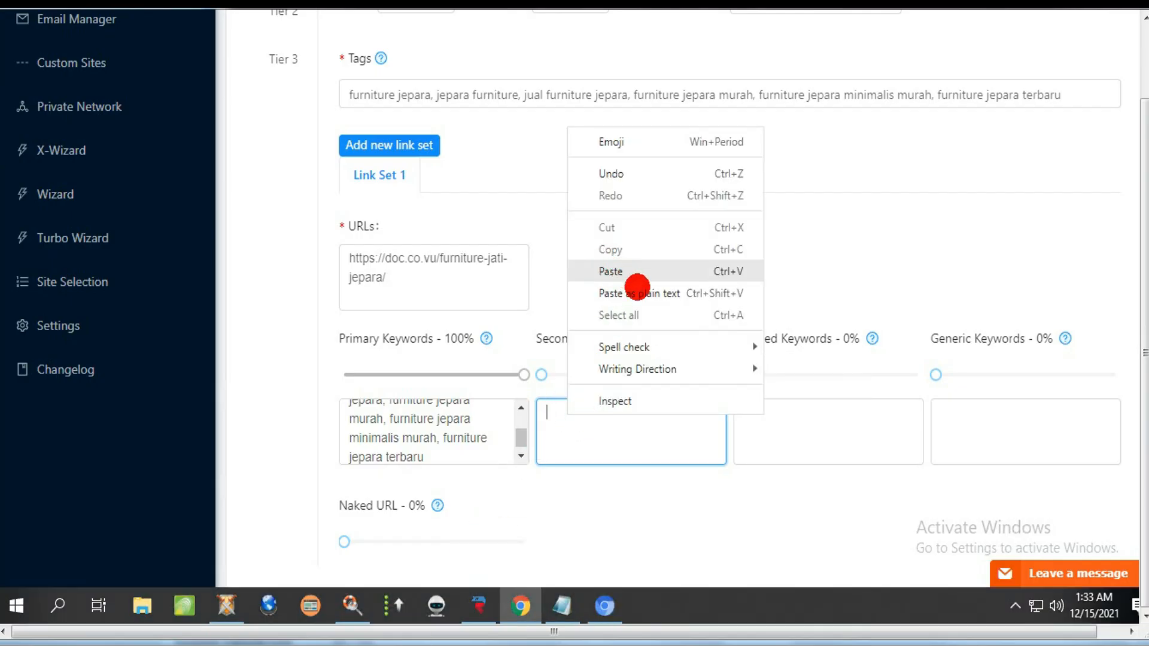
click(636, 279)
Step: Enter "ariffurniture" as the branded keyword and "silahkan beli disini" as the generic keyword
click(777, 413)
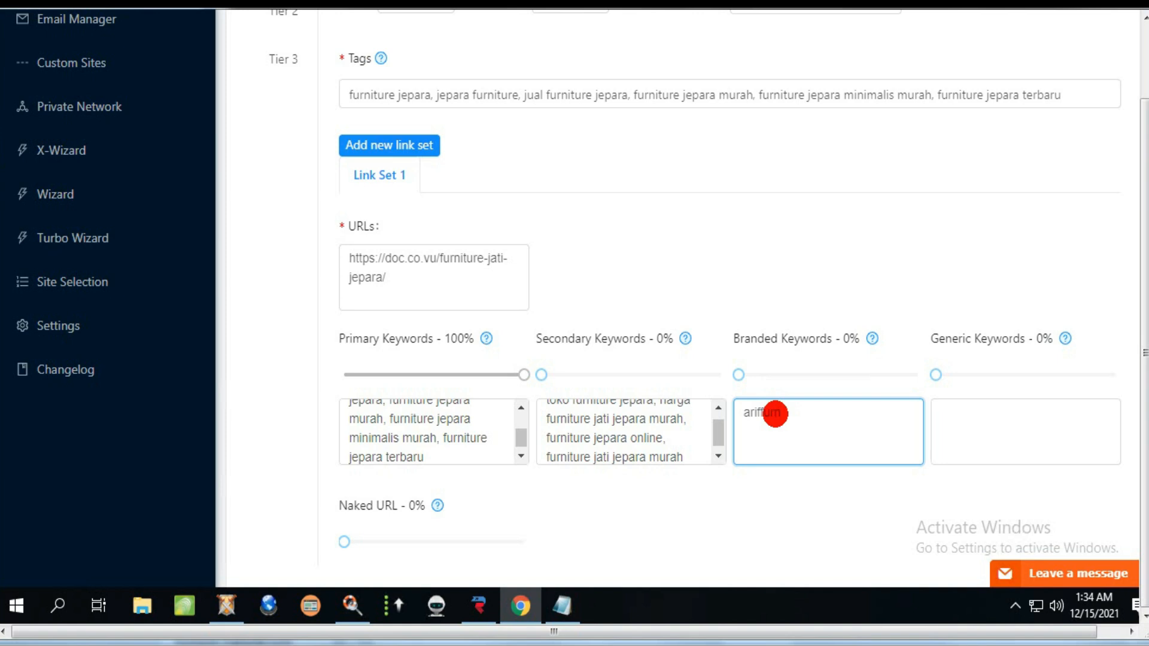
text(ariffurniture)
click(971, 415)
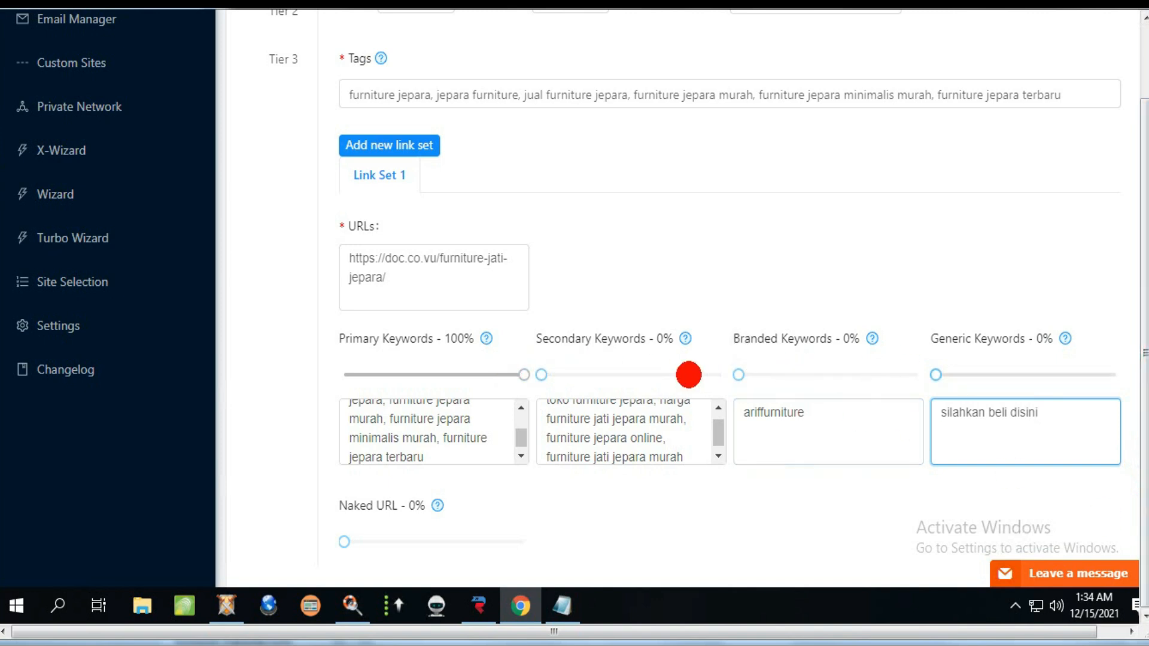
Step: Set Link Set 1's keyword shares to 20% naked URL, 11% secondary, 20% branded and 10% generic, leaving the rest to primary keywords
click(347, 541)
drag(348, 541, 375, 541)
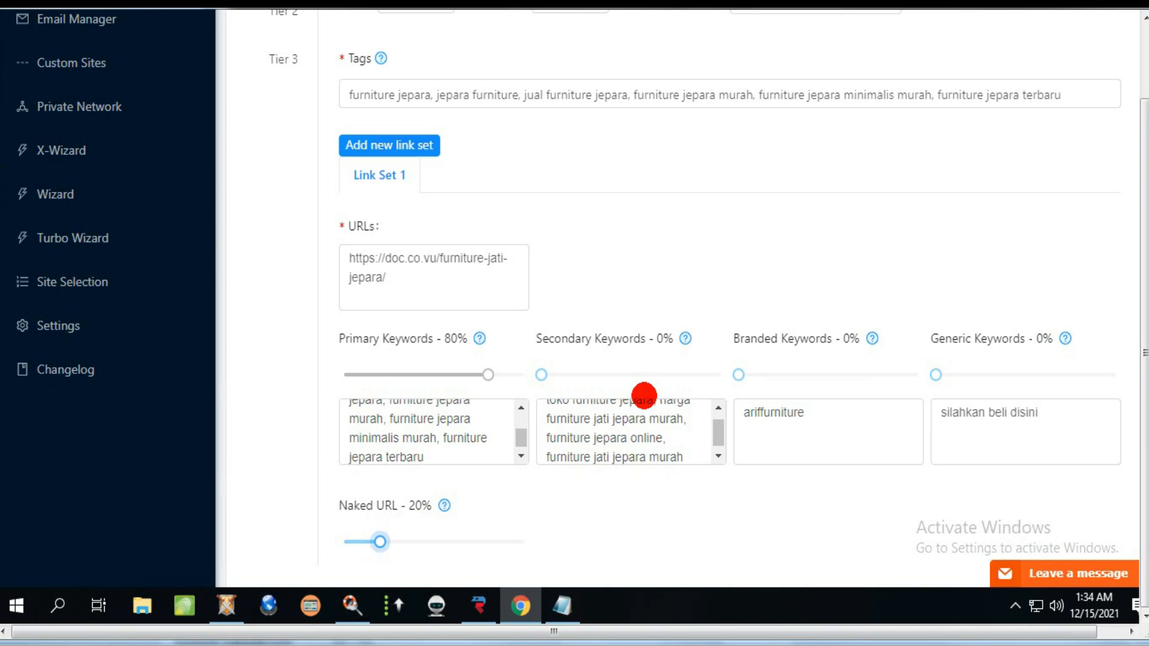
drag(540, 373, 561, 374)
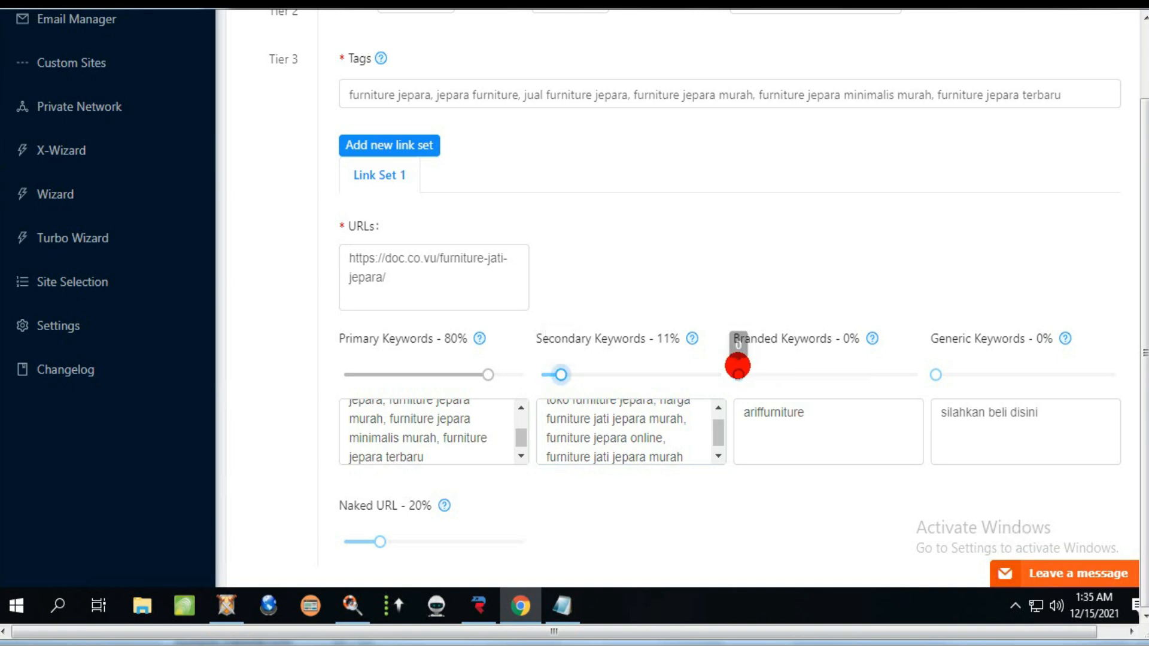
drag(738, 372, 760, 374)
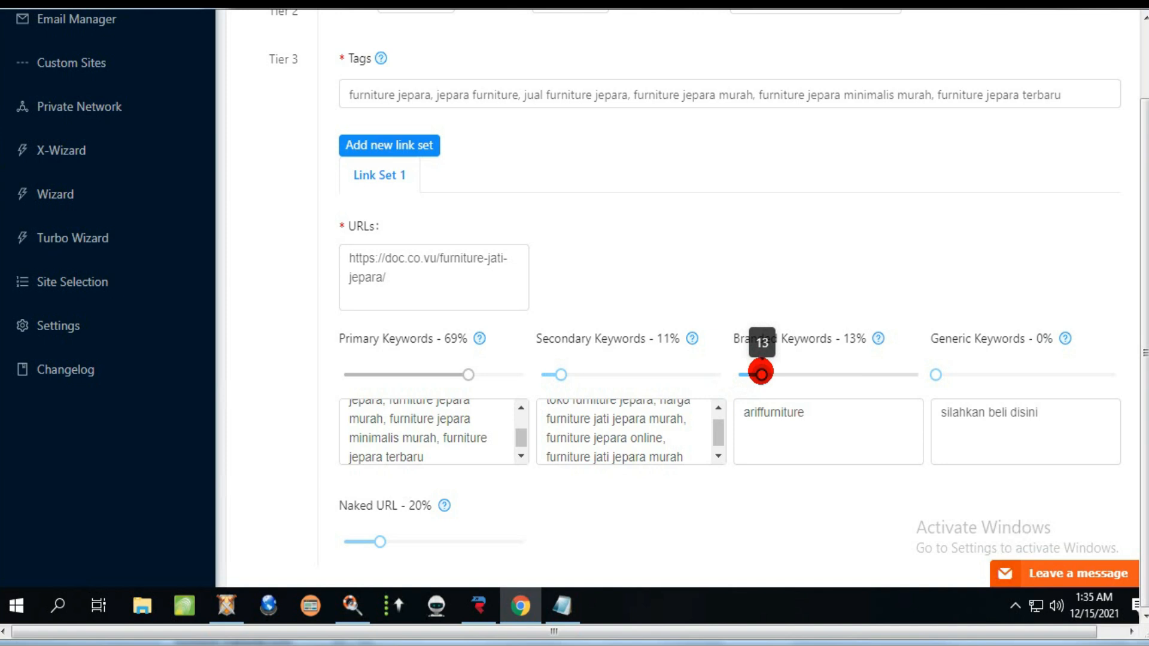
drag(767, 374, 772, 370)
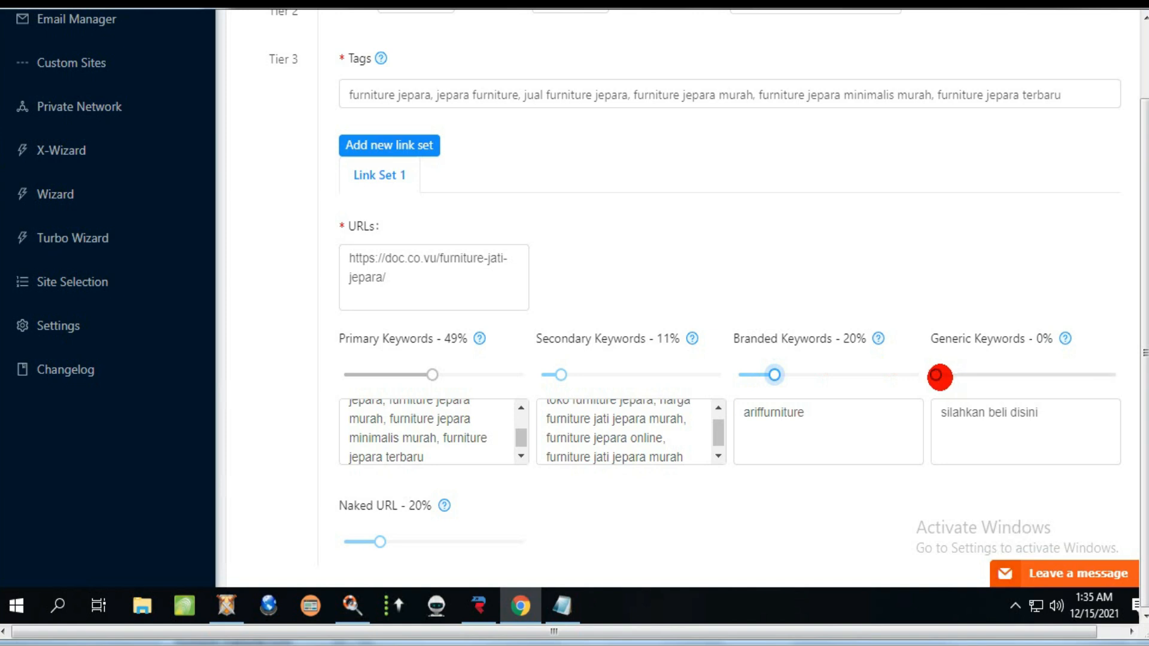
mouse_move(937, 377)
drag(932, 374, 952, 375)
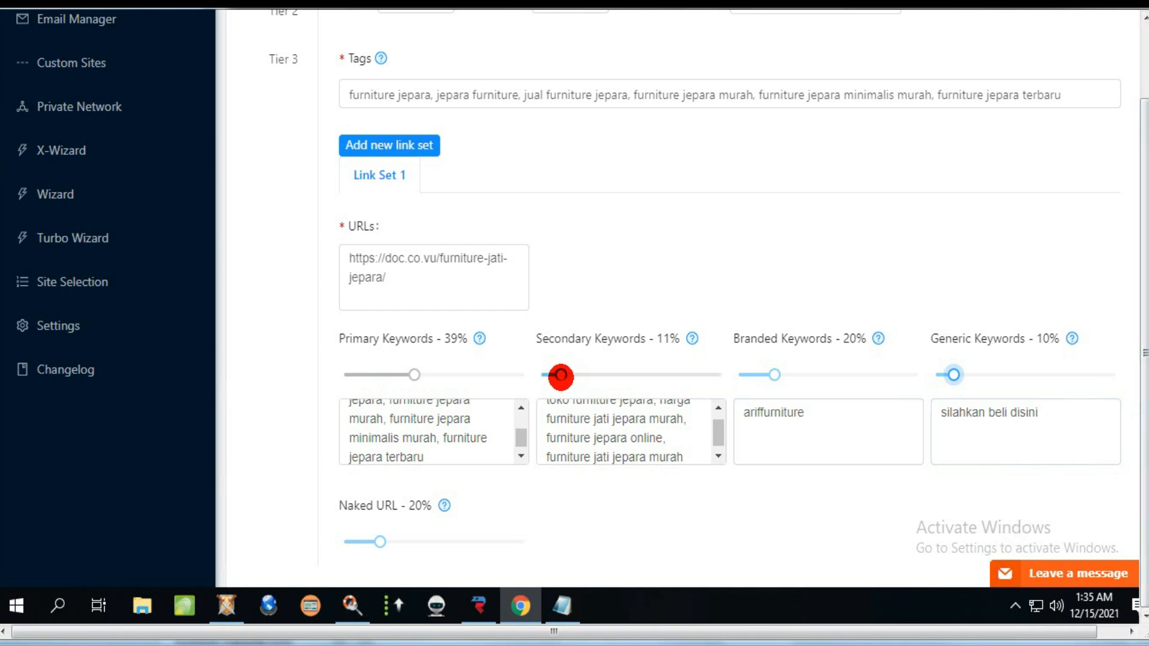
click(560, 375)
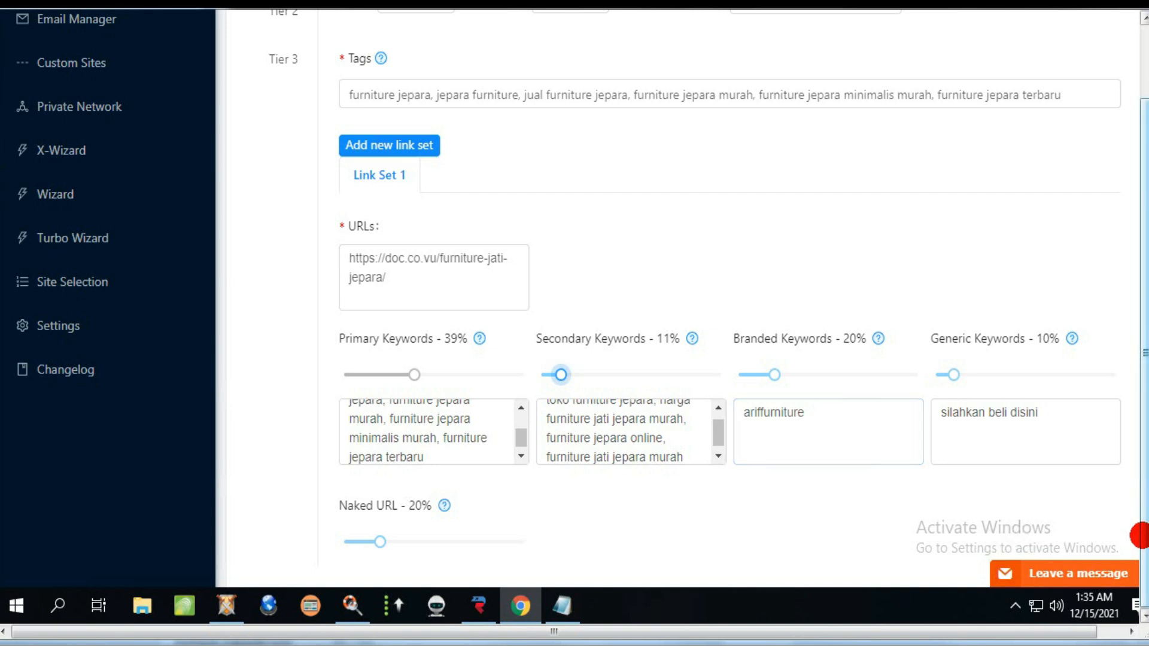
Step: Copy the Tier 1 link and keyword settings to Tier 2
drag(1141, 542, 1143, 375)
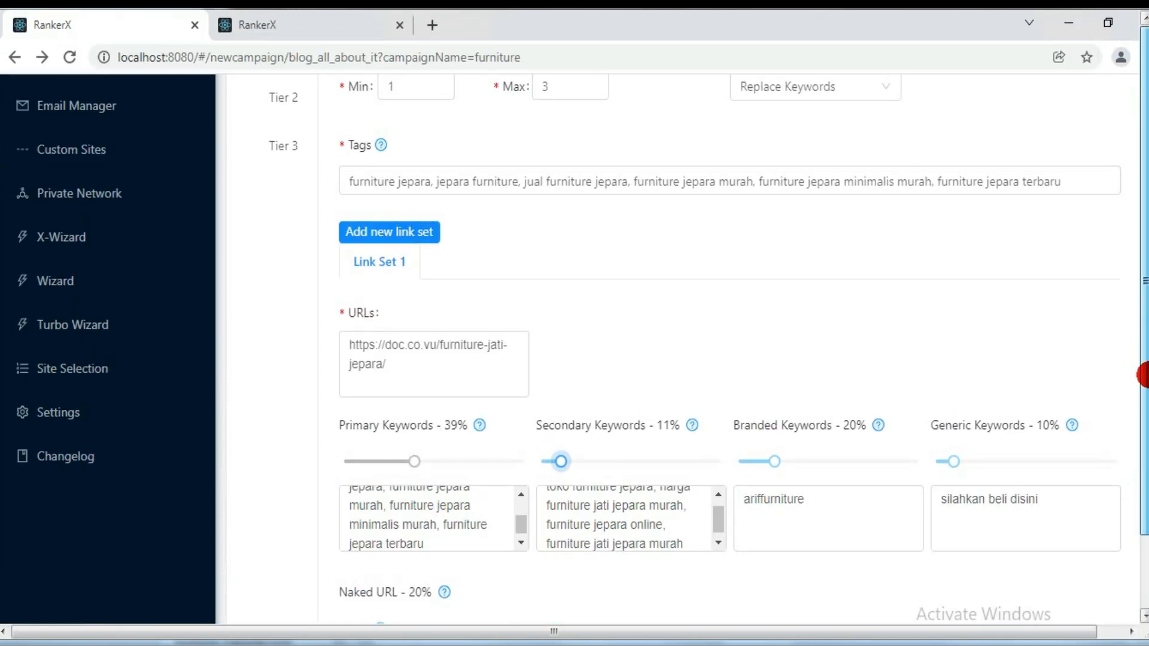
drag(1143, 280, 1142, 281)
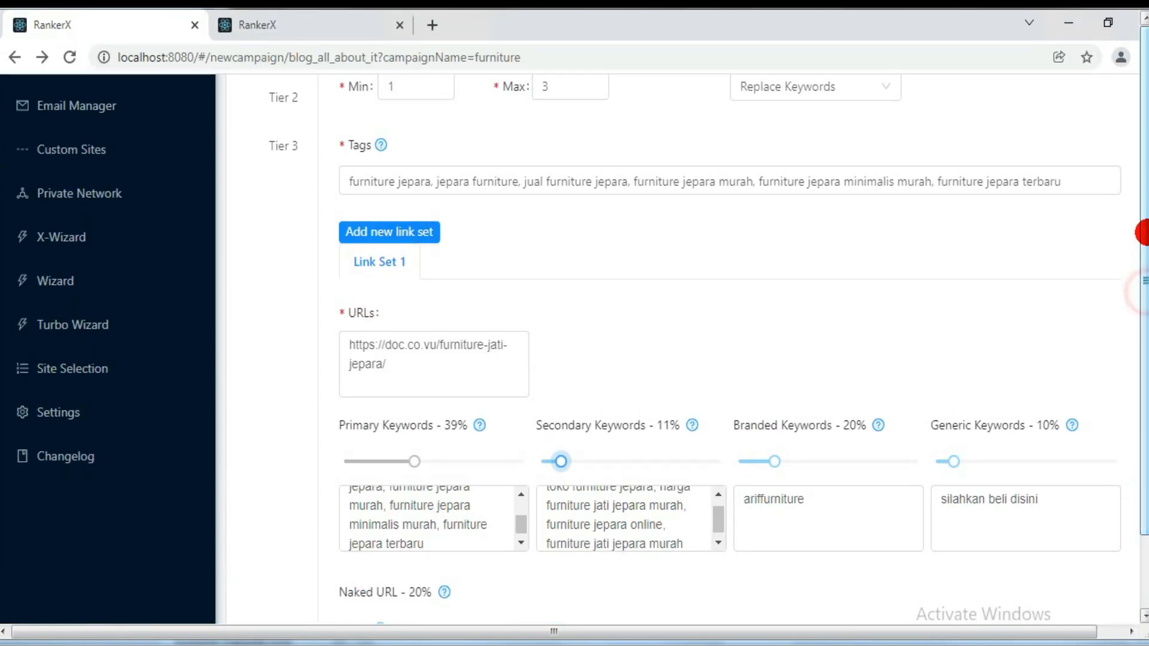
scroll(768, 254, up, 2)
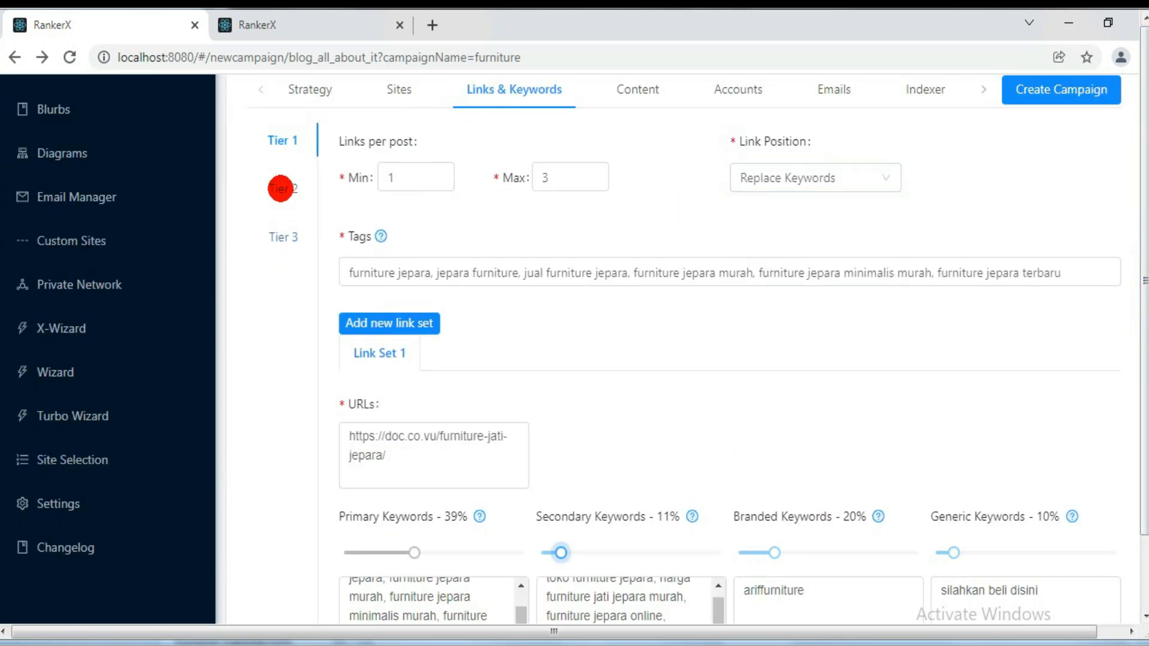
click(280, 188)
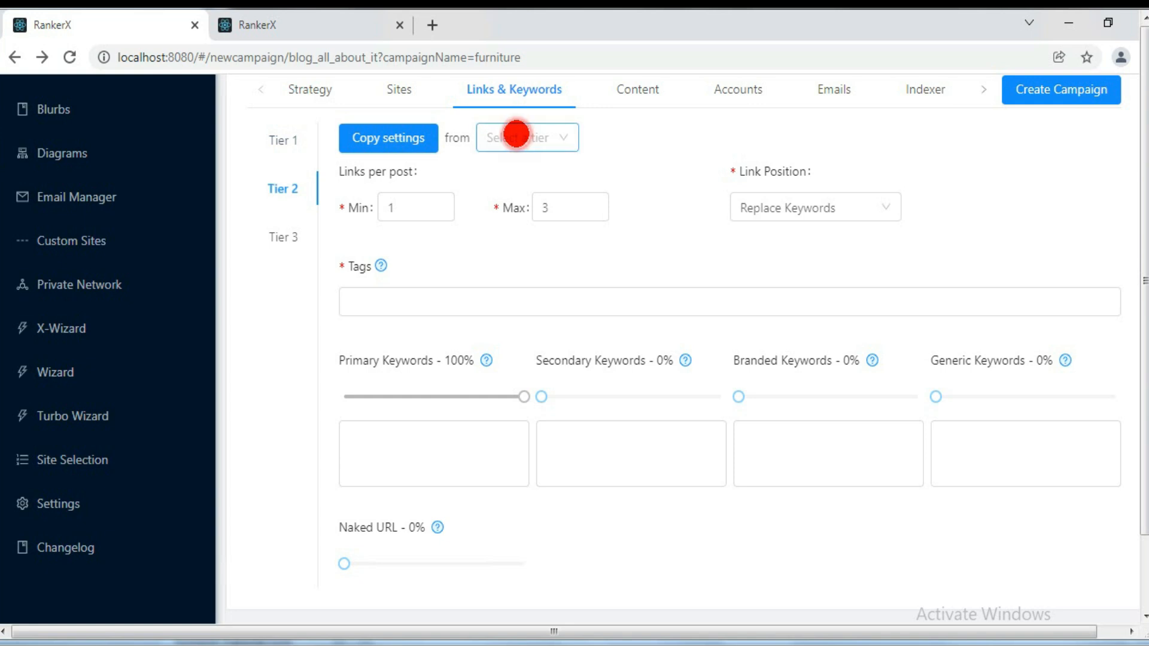
click(516, 134)
click(500, 173)
click(413, 143)
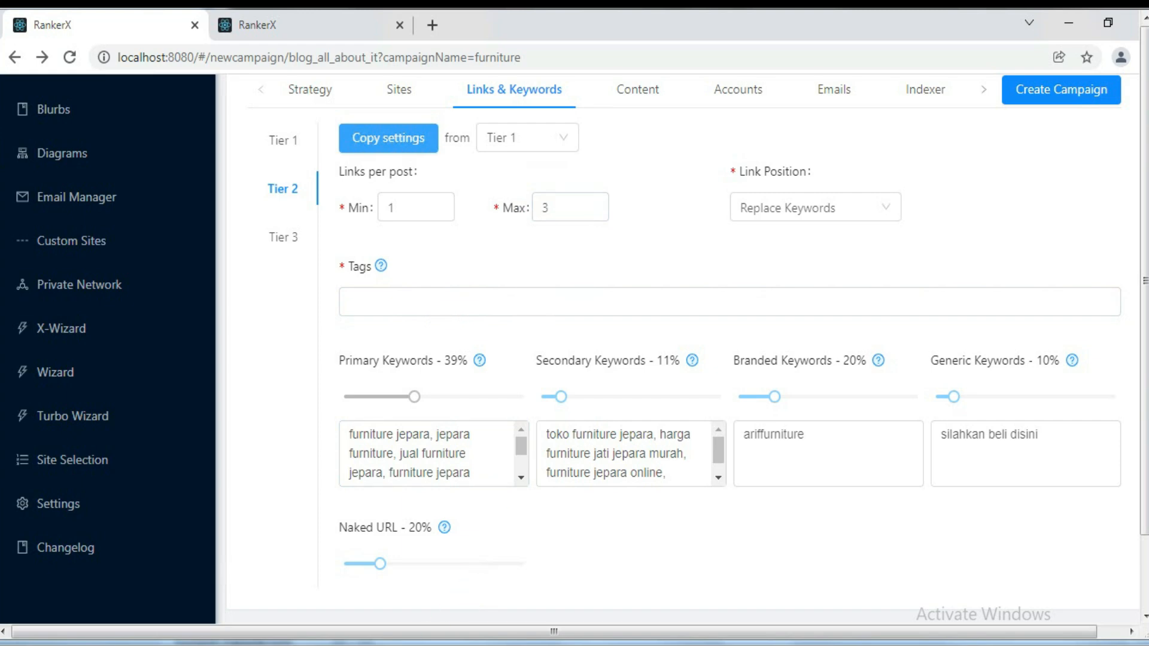
Step: Copy the listed keywords under All keywords for furniture jepara in Ahrefs and paste them into the Tier 2 Tags in RankerX
click(389, 569)
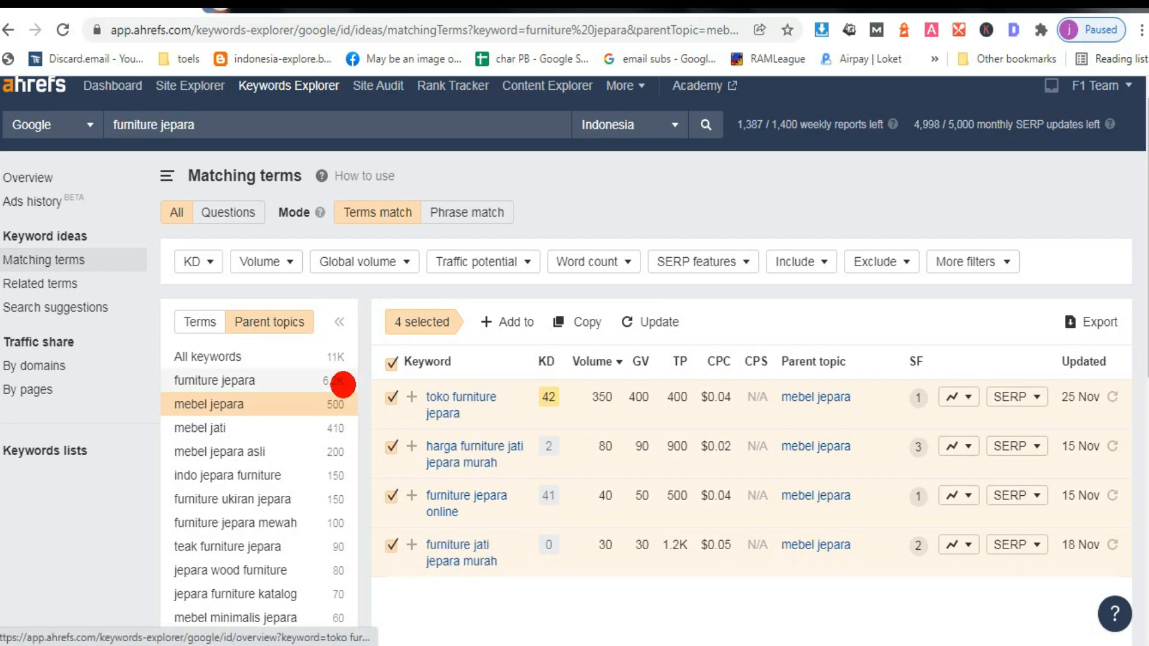
click(227, 379)
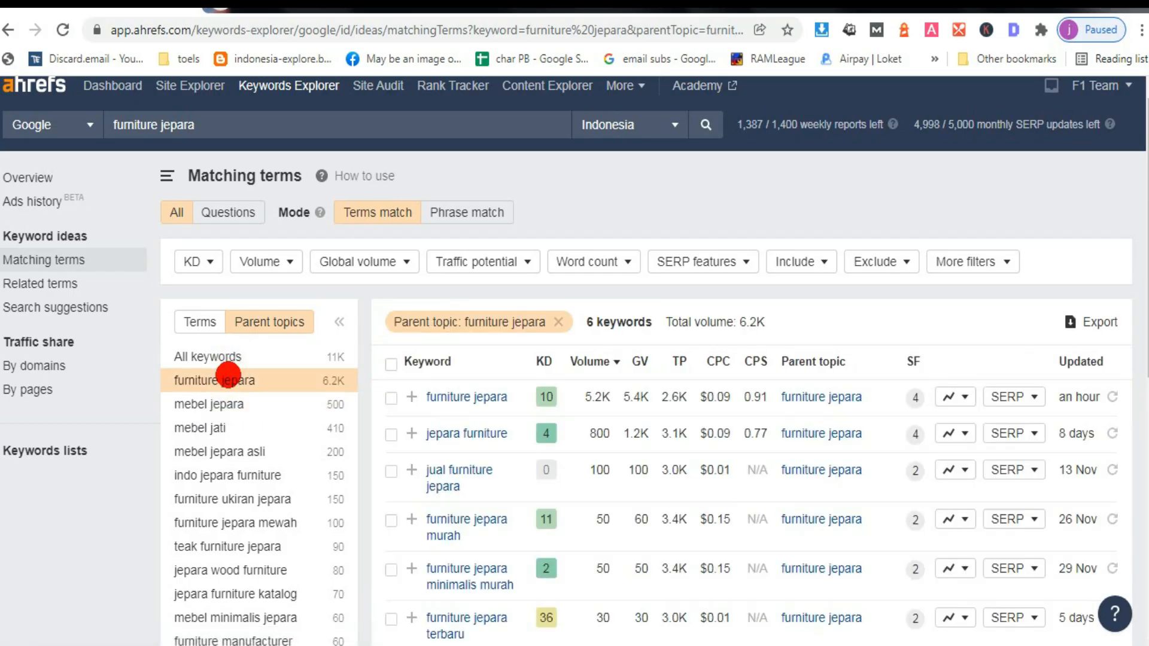
click(222, 356)
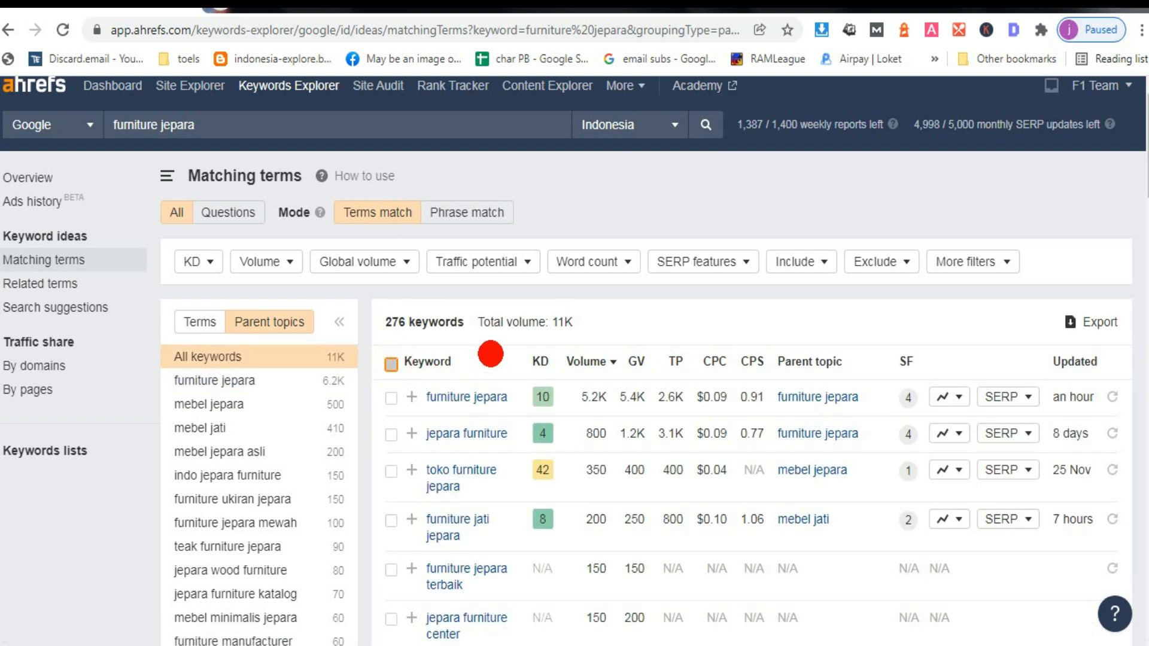
click(391, 362)
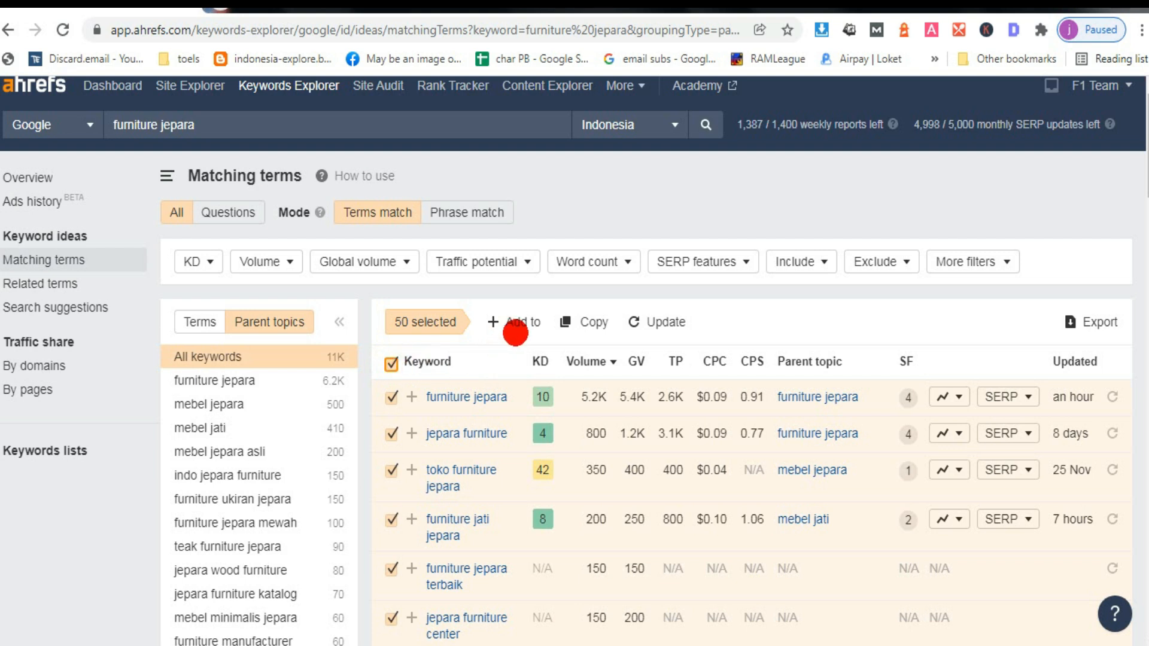
click(585, 317)
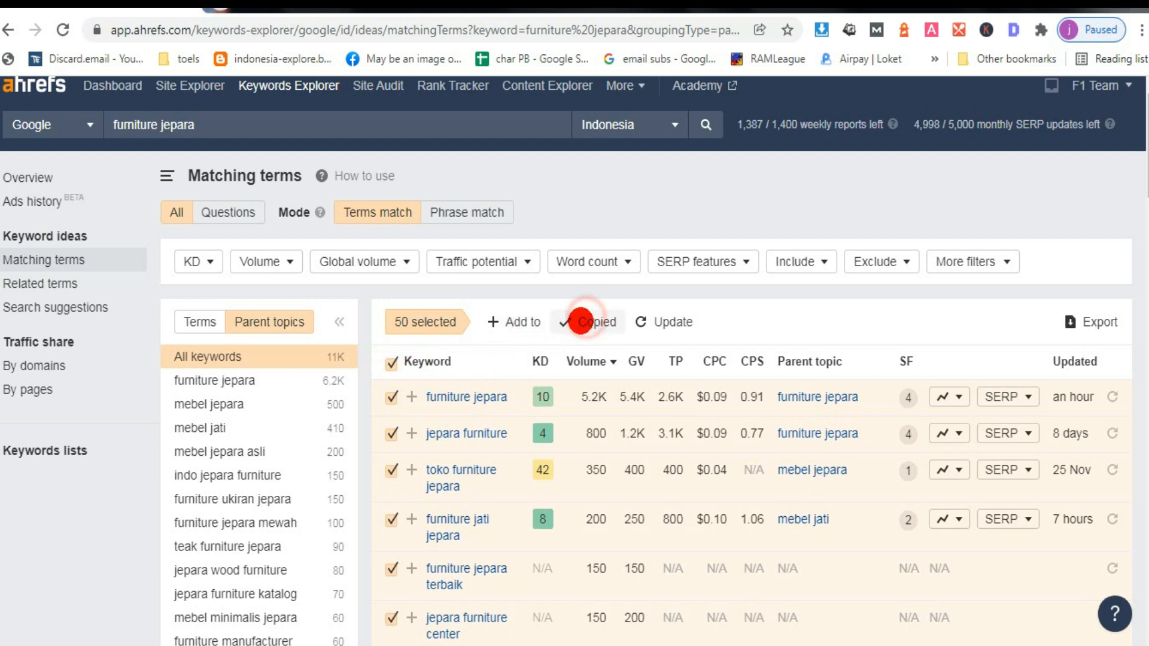
click(384, 645)
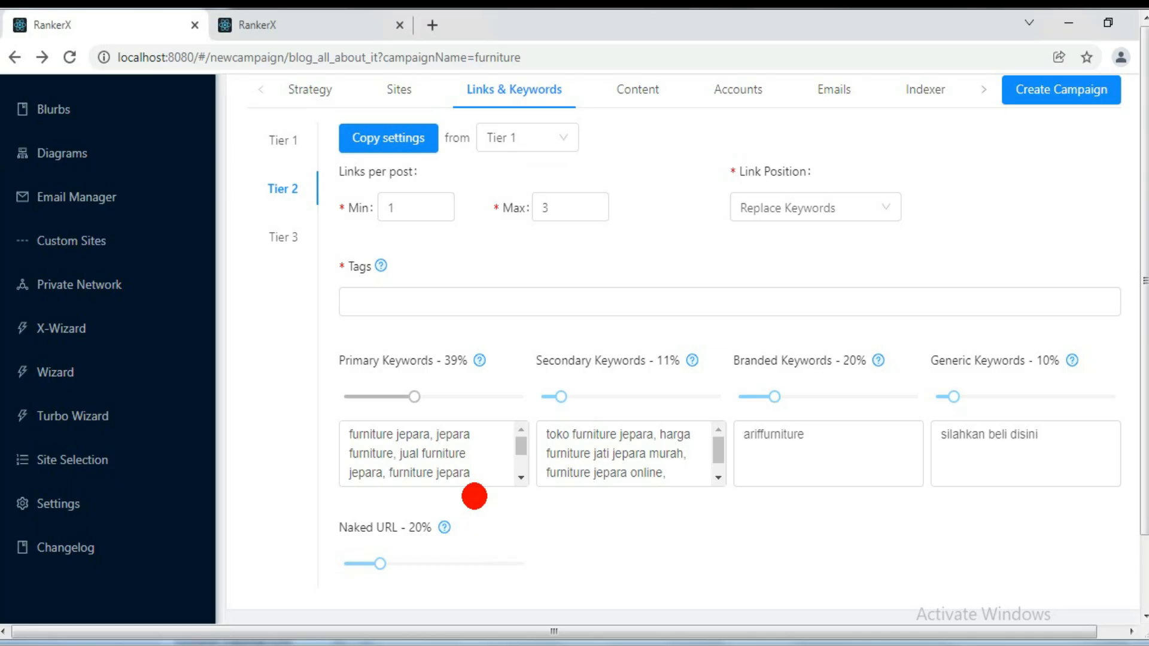
click(405, 300)
right_click(406, 300)
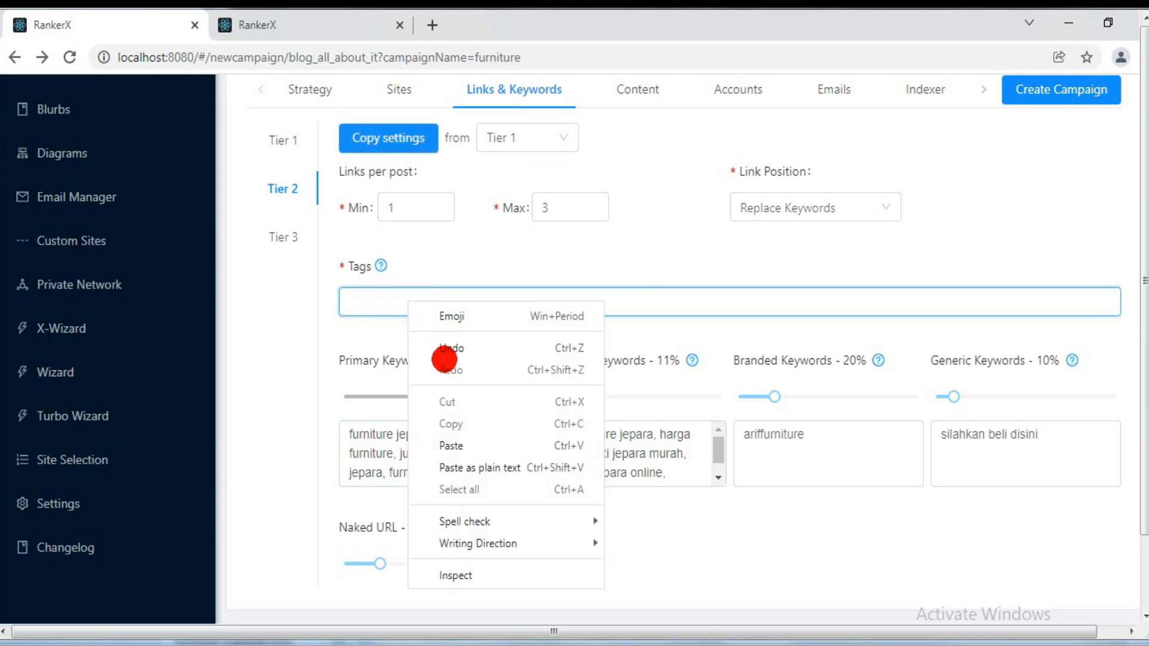
click(449, 446)
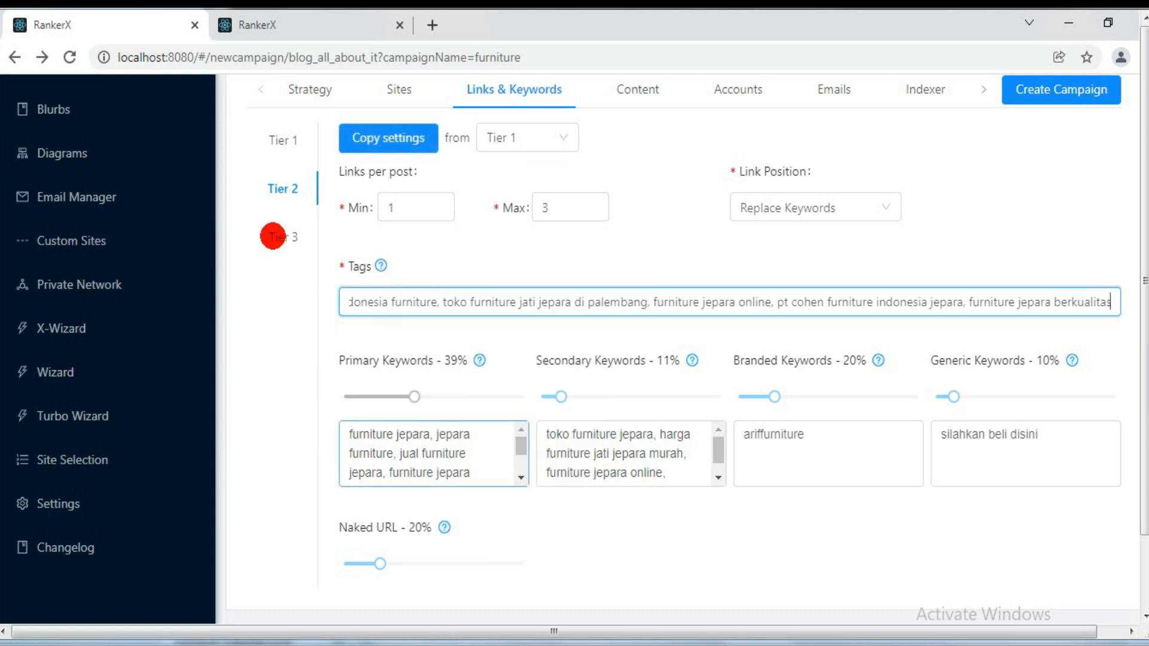
Step: Copy the Tier 1 link and keyword settings to Tier 3
click(286, 235)
click(387, 295)
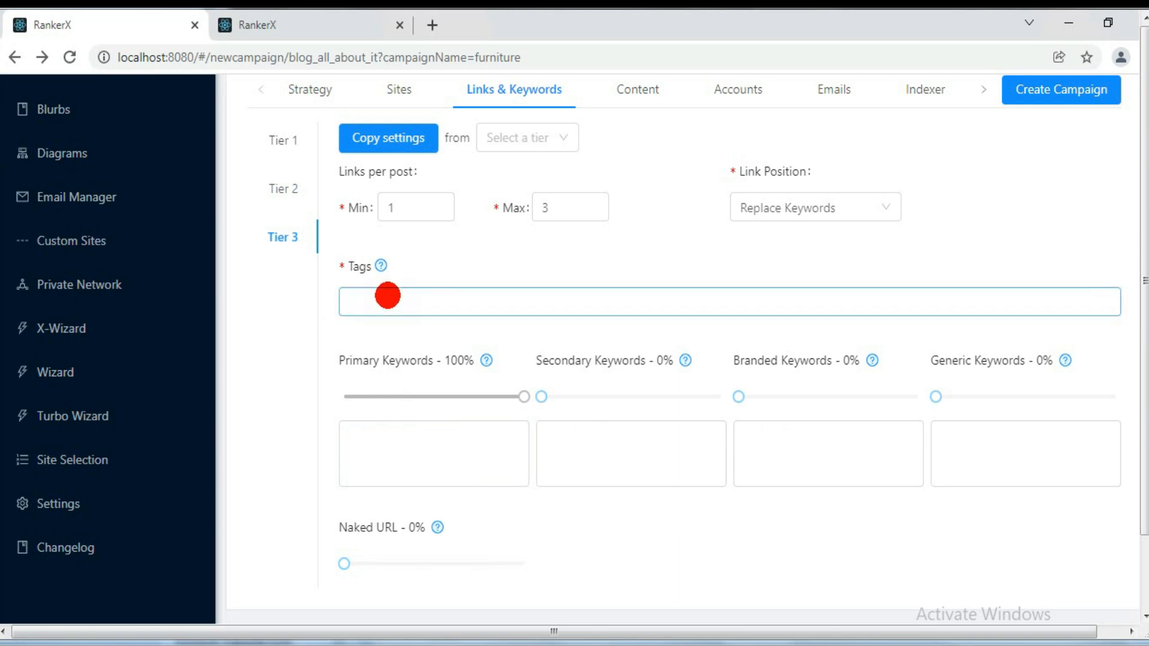
right_click(389, 295)
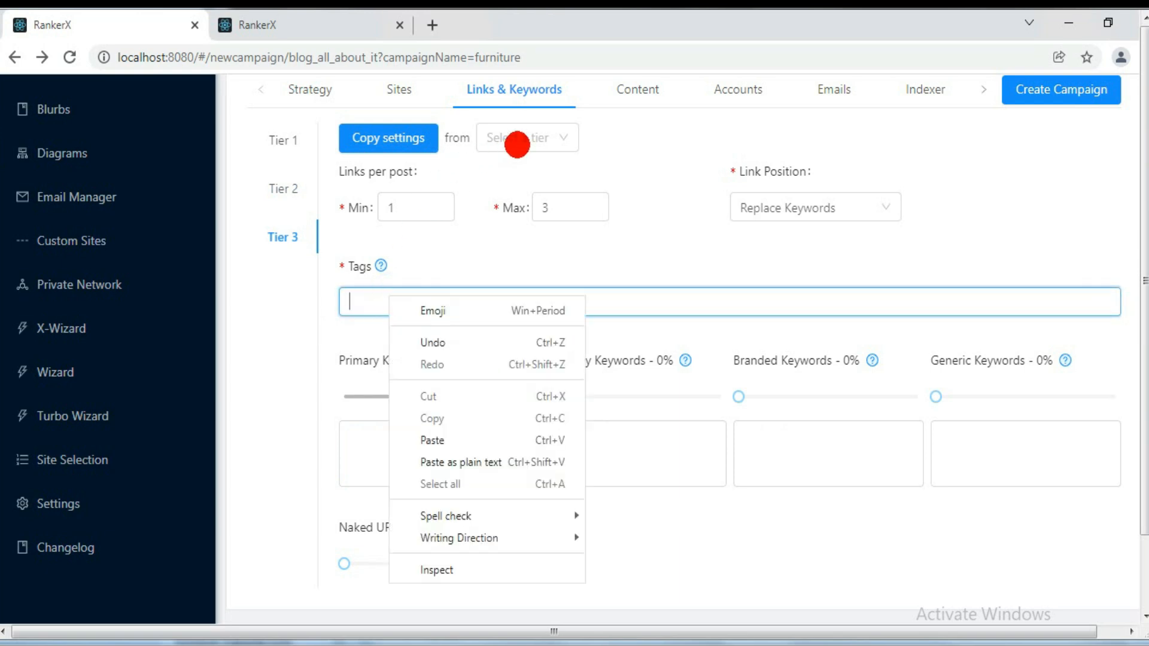
click(521, 142)
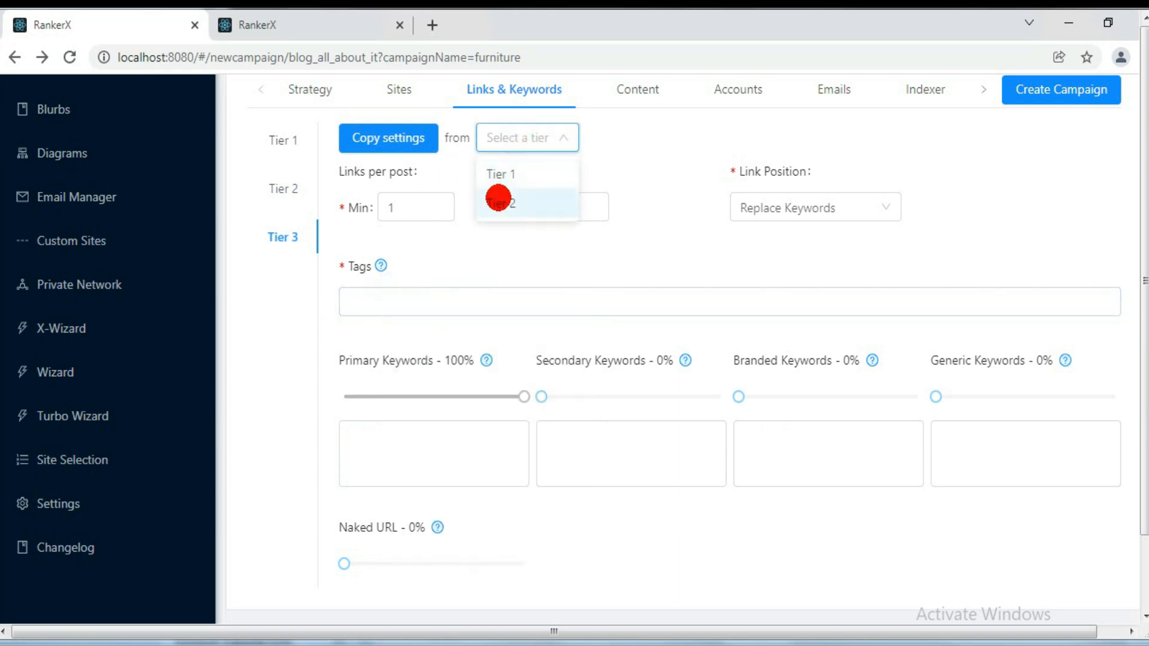
click(501, 176)
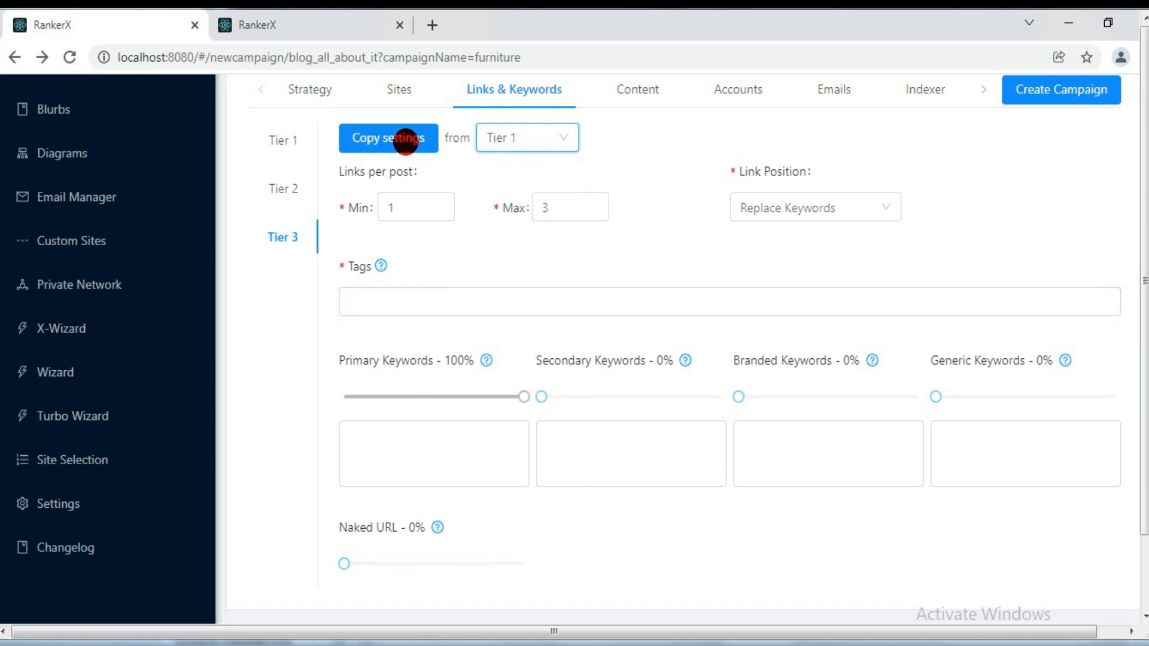
click(405, 138)
Step: Paste the keyword list copied from Ahrefs into the Tier 3 Tags
click(426, 302)
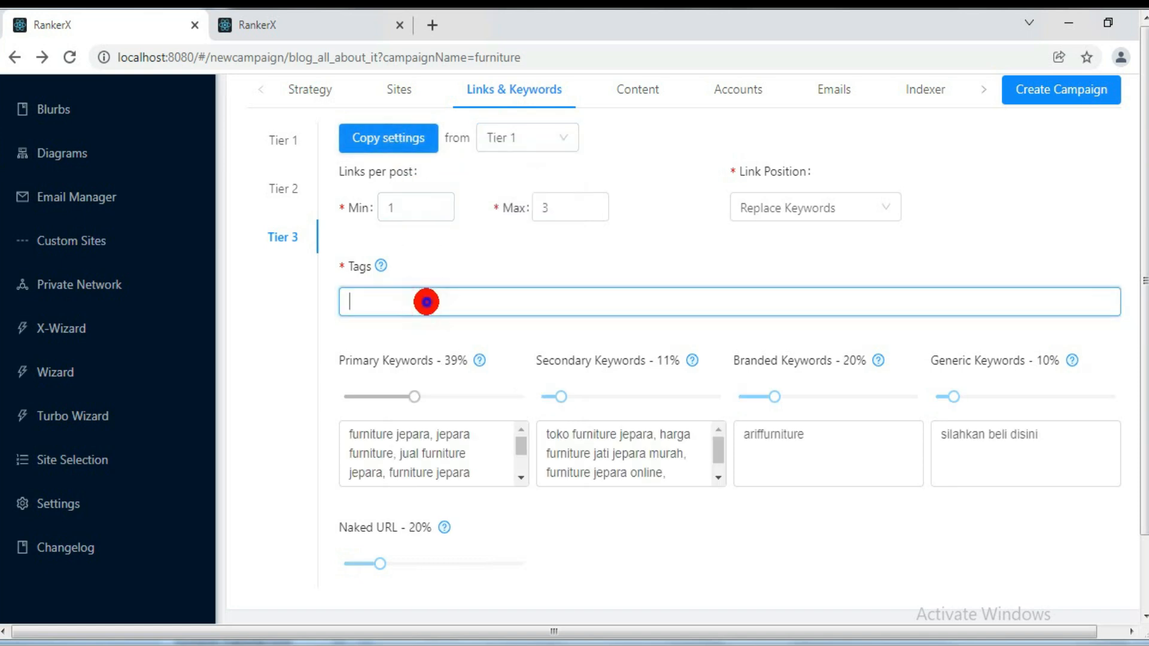
right_click(427, 303)
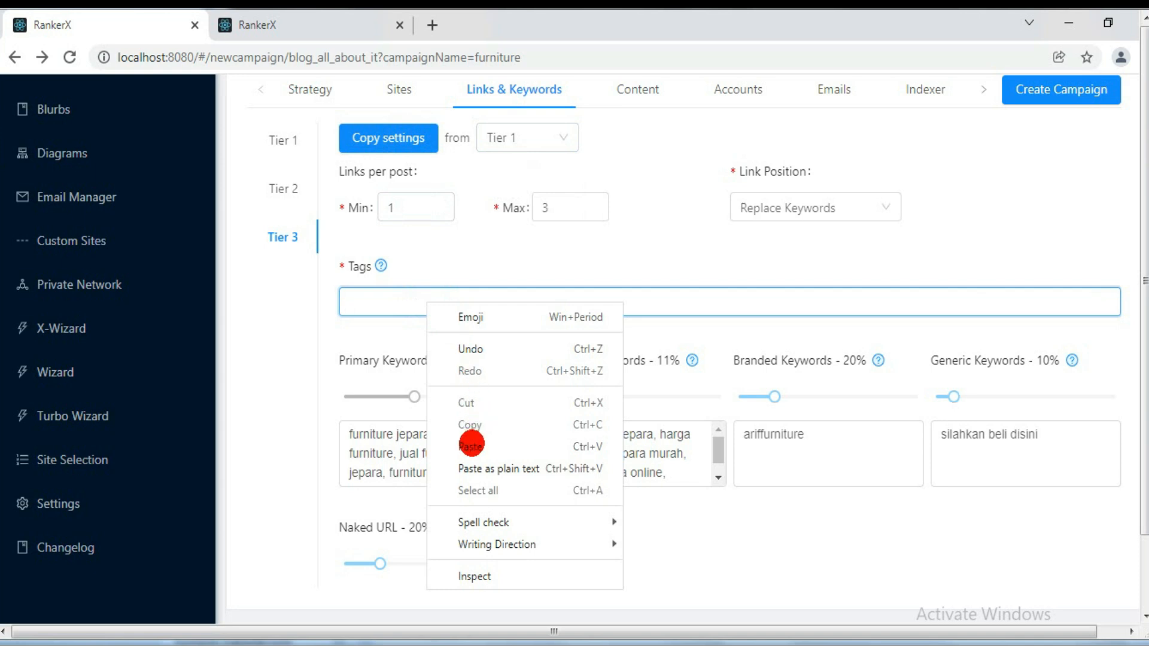
click(472, 445)
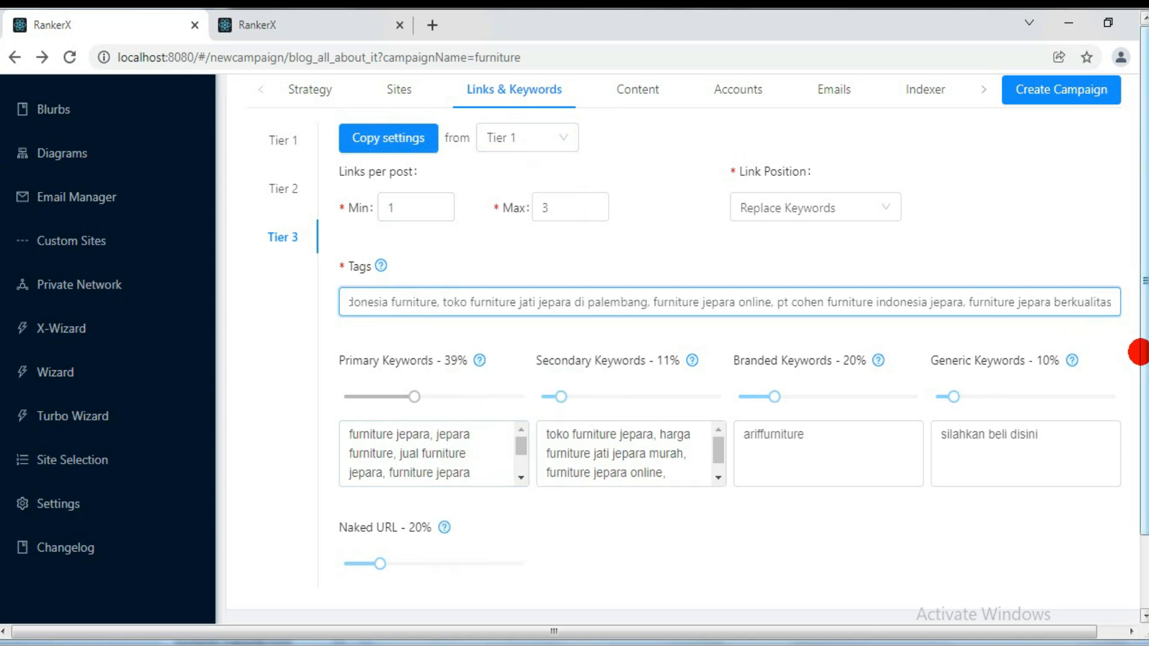
Step: Choose furniture as the content group for Tier 1, Tier 2 and Tier 3
click(638, 88)
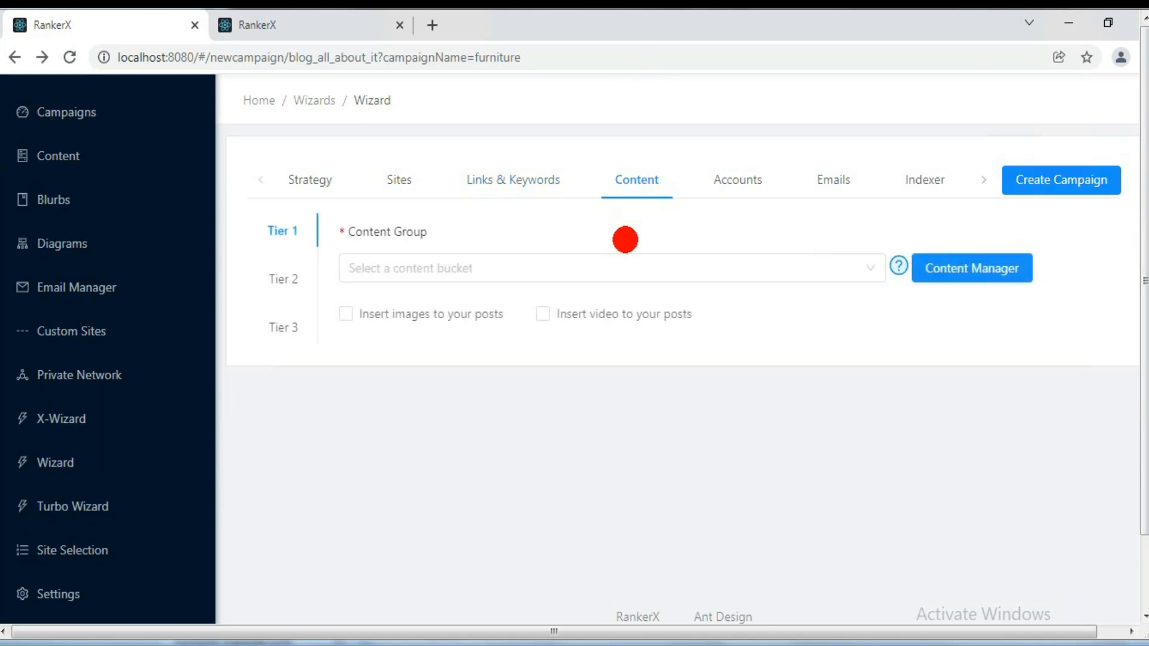
click(639, 267)
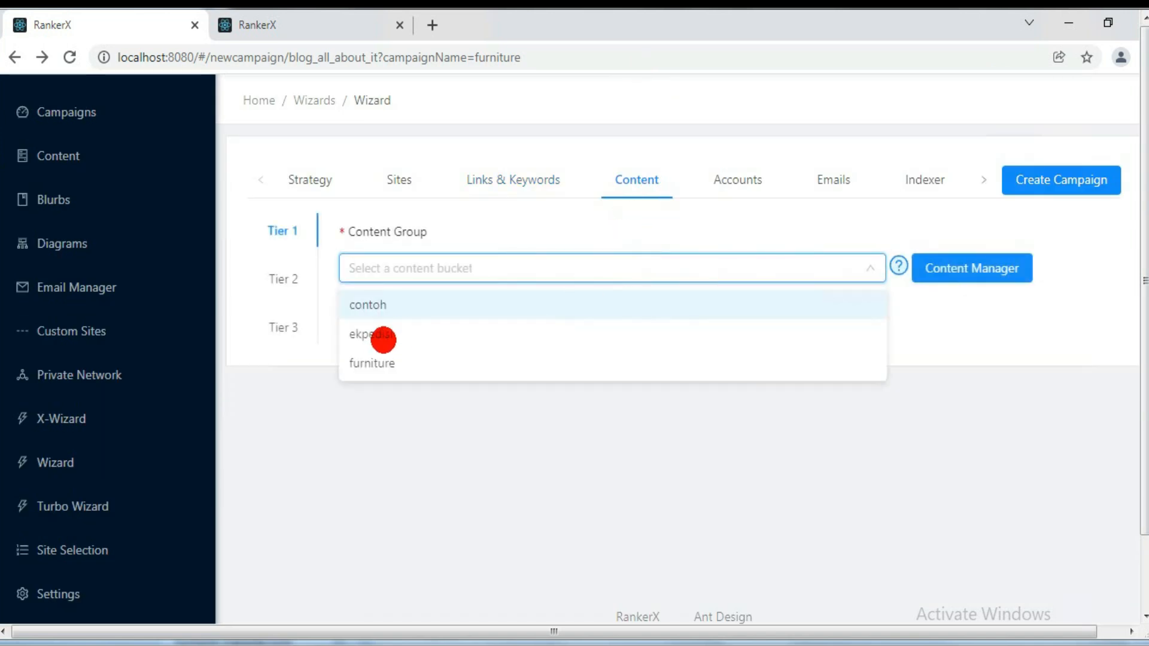
click(378, 358)
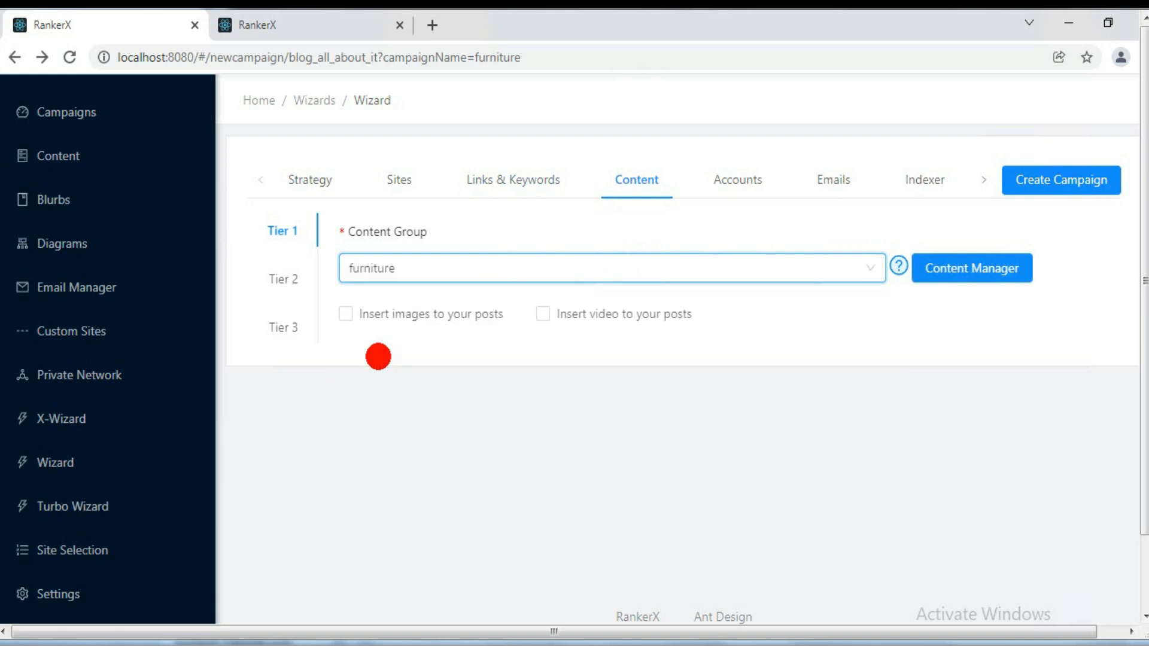
click(296, 279)
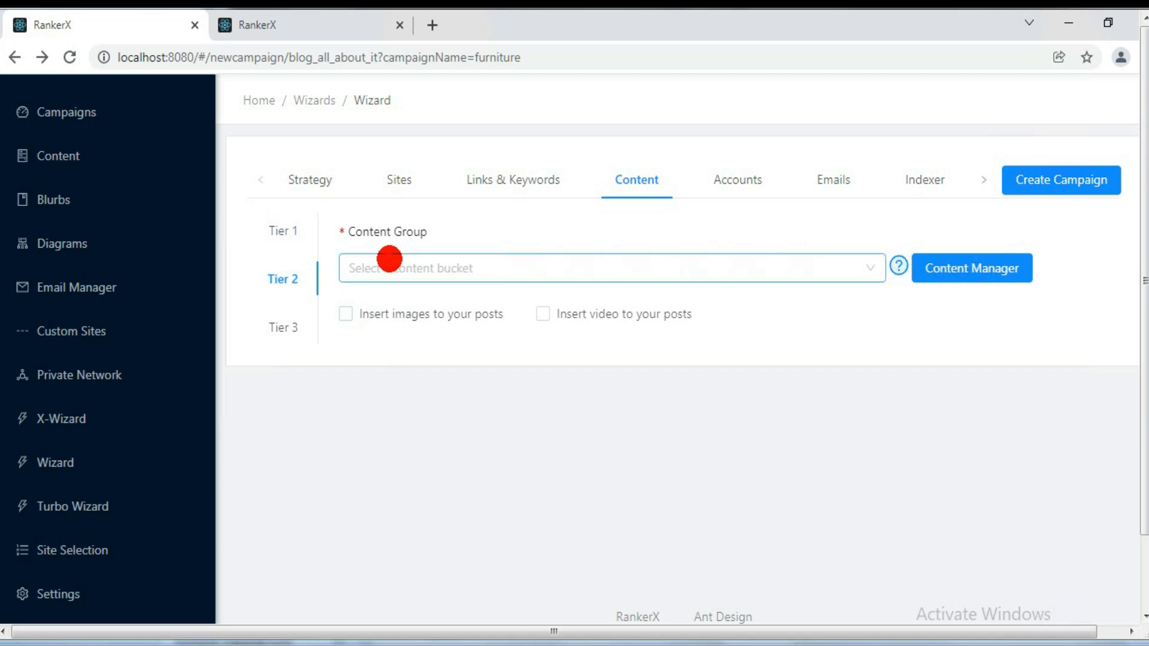
click(389, 259)
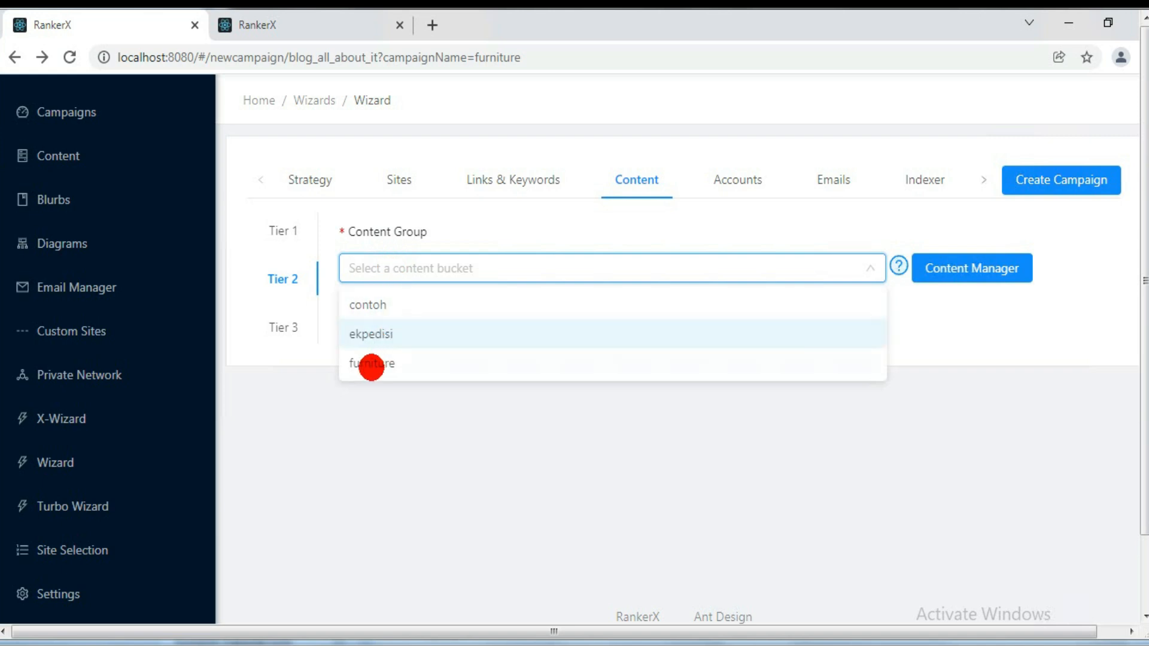
click(376, 364)
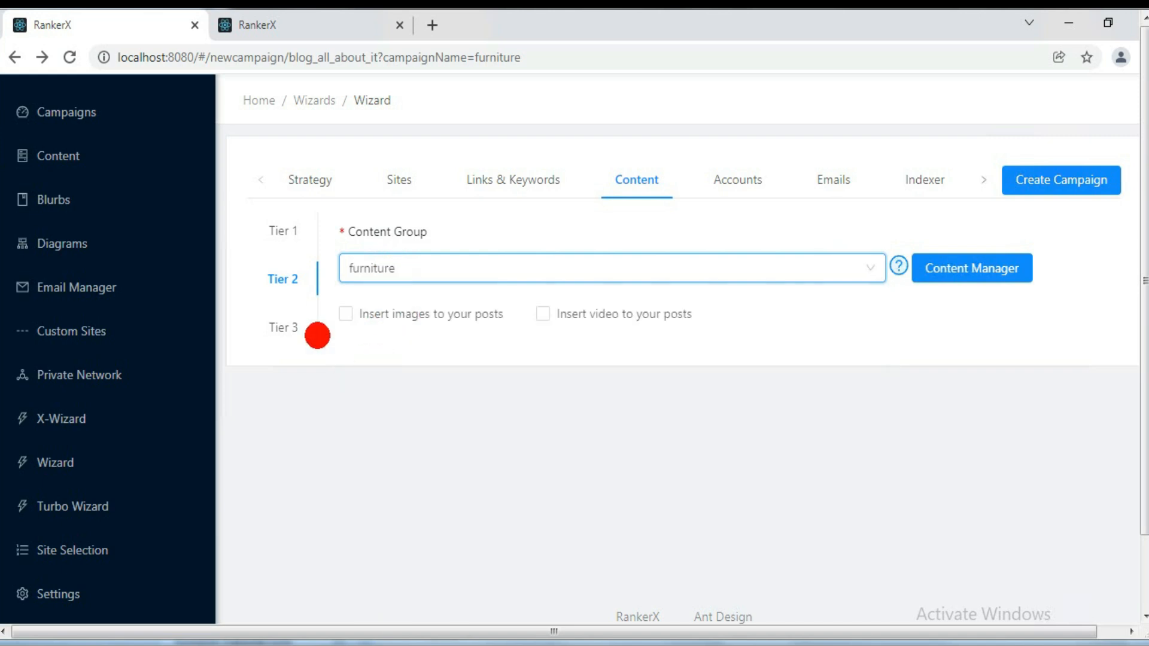
click(292, 327)
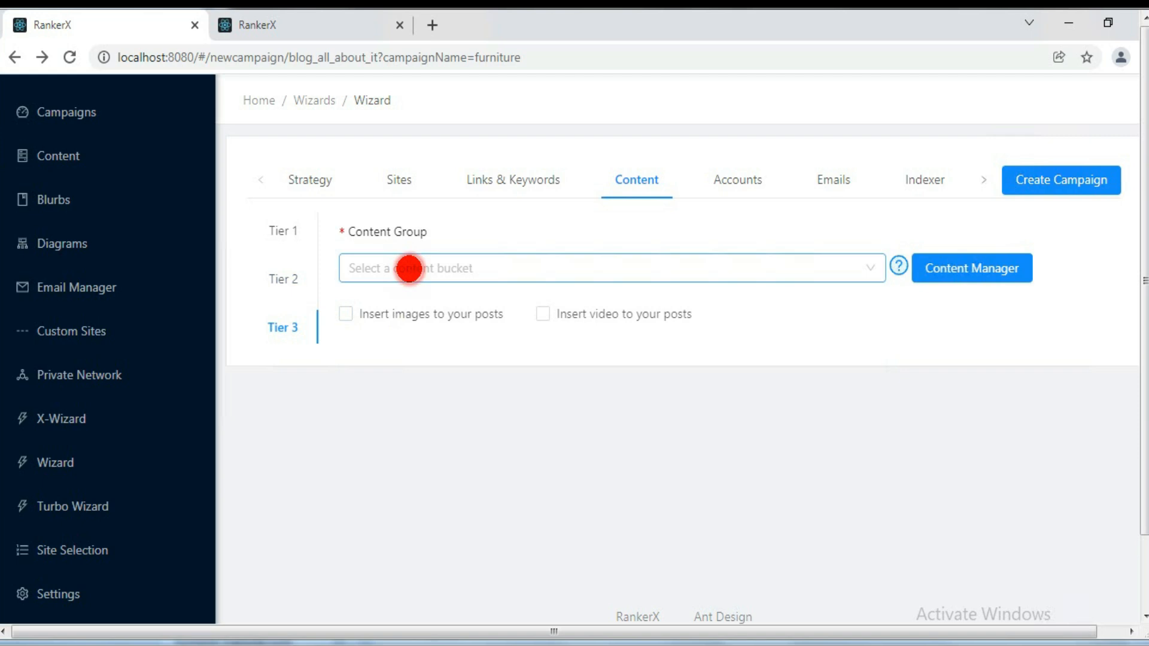
click(405, 267)
click(375, 365)
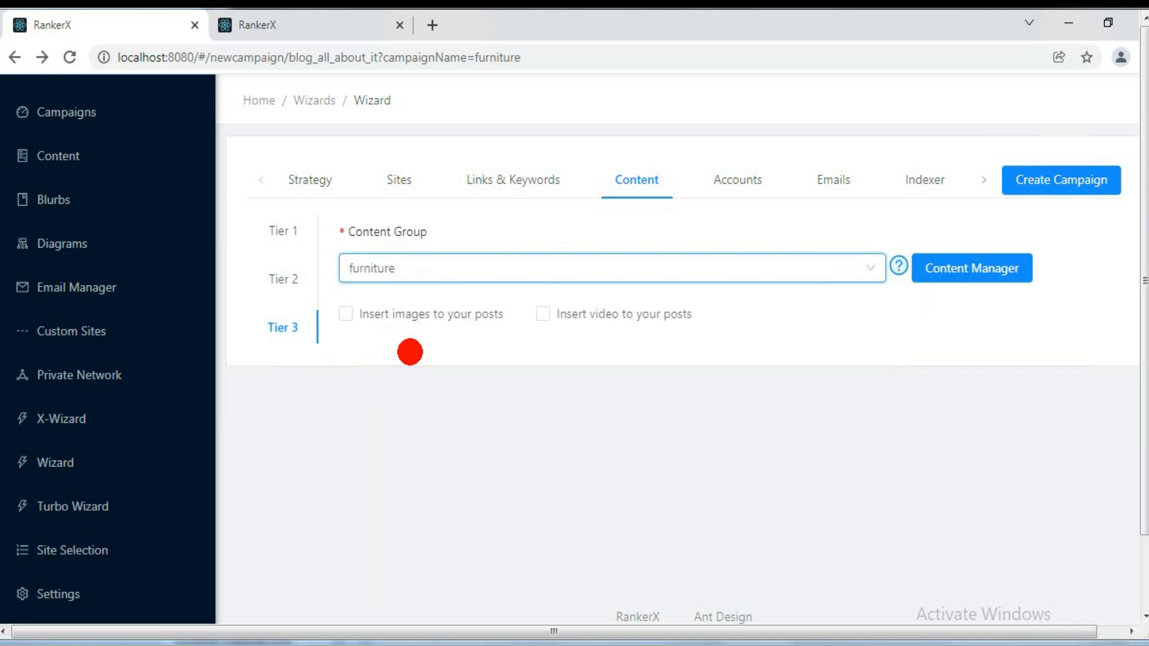
Step: Set the Tier 1 Web 2.0 Blog Premium (1) account store name to furniture jepara and copy that name
click(743, 181)
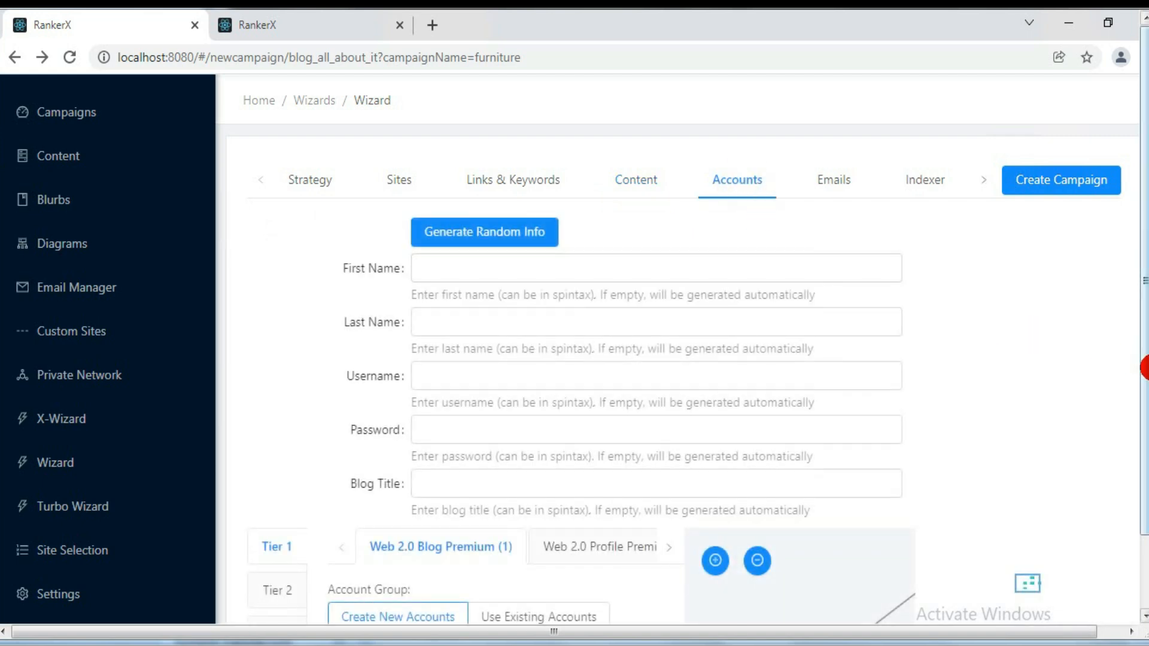
drag(1145, 395, 1148, 518)
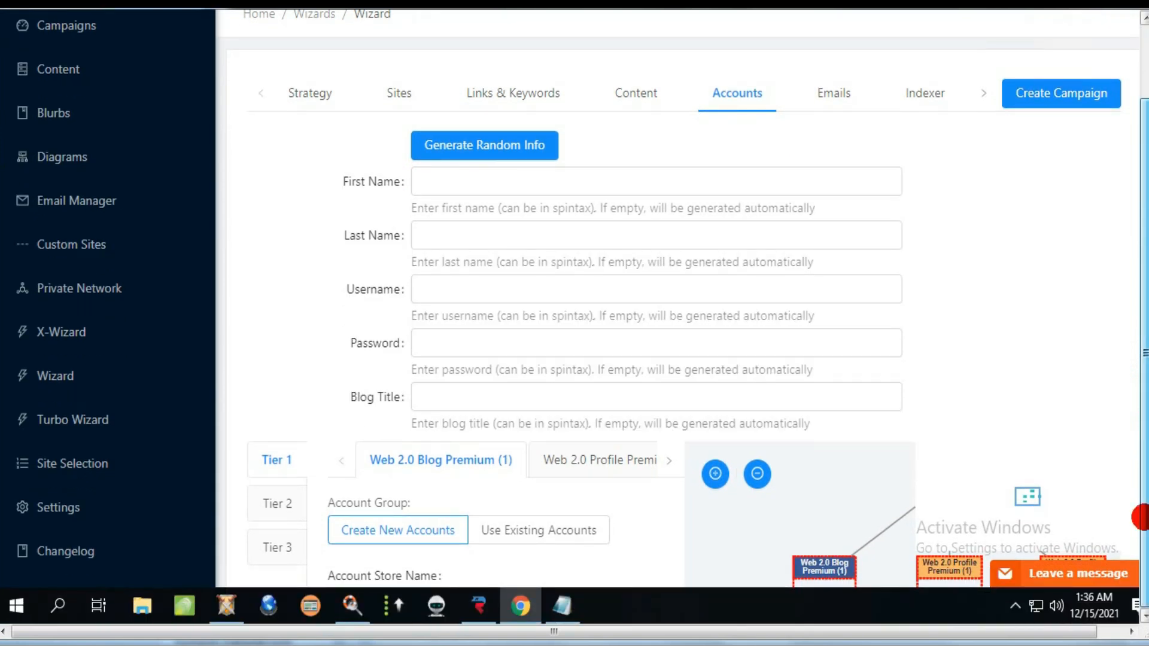
scroll(838, 420, down, 2)
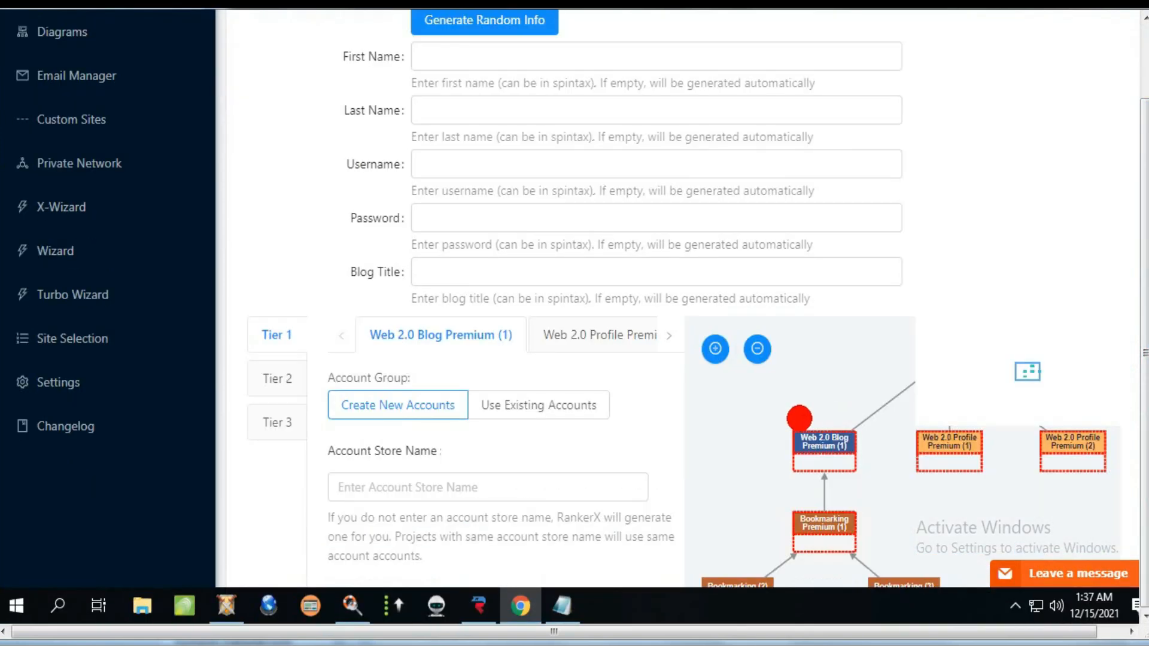
click(397, 486)
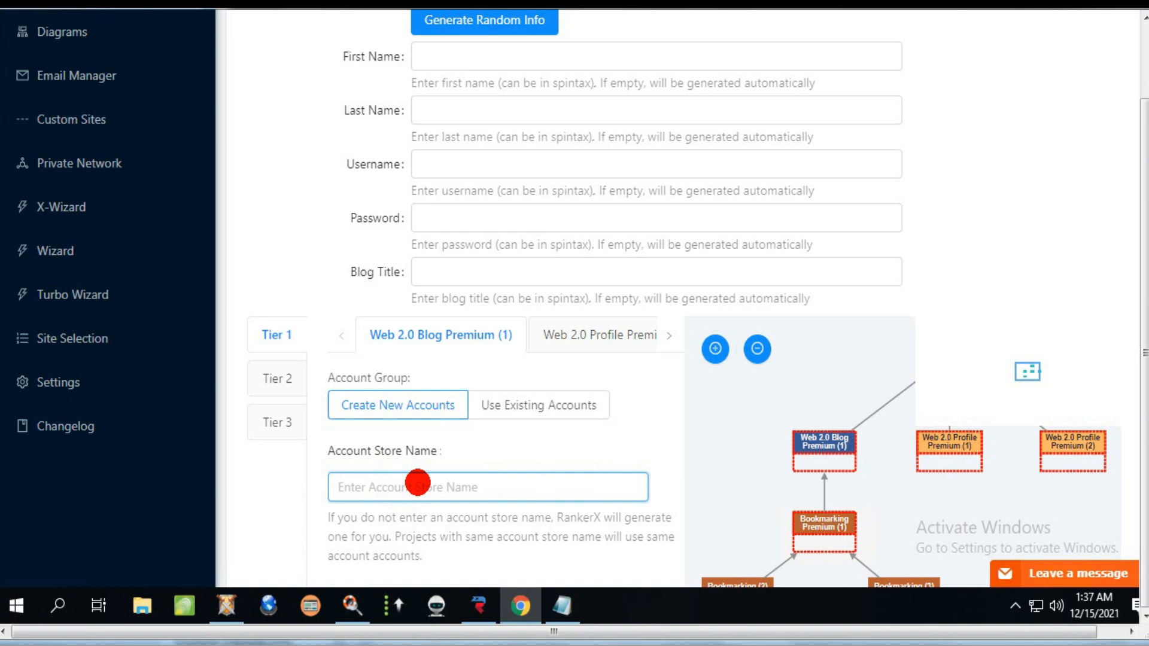
text(furniture jepara)
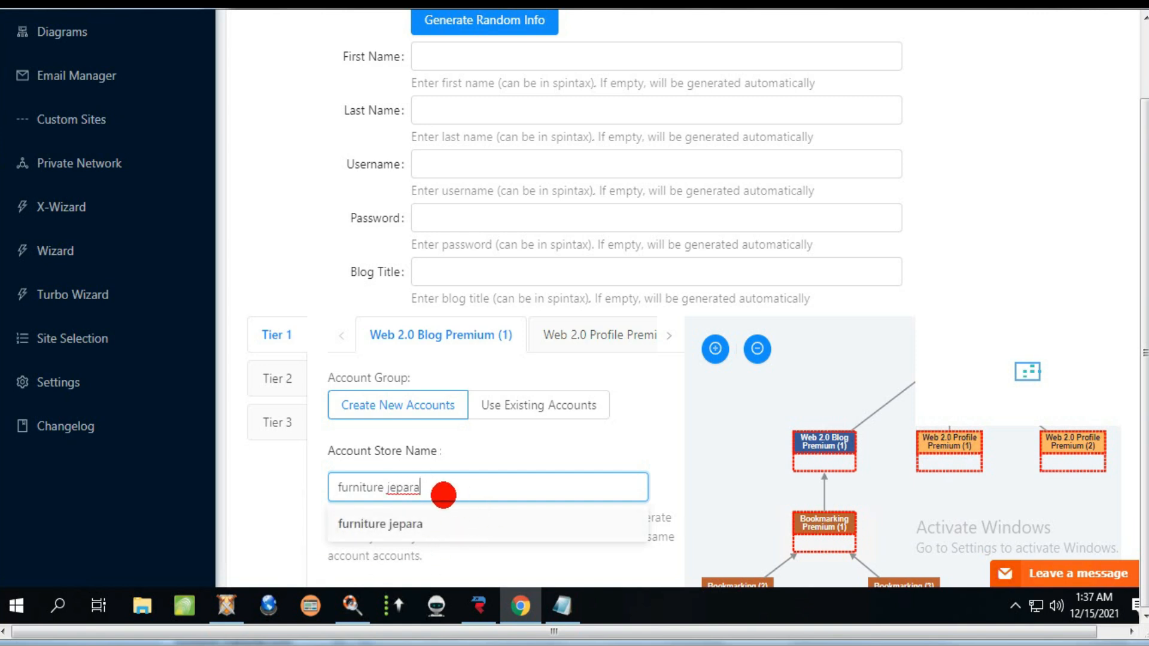
drag(431, 491, 331, 487)
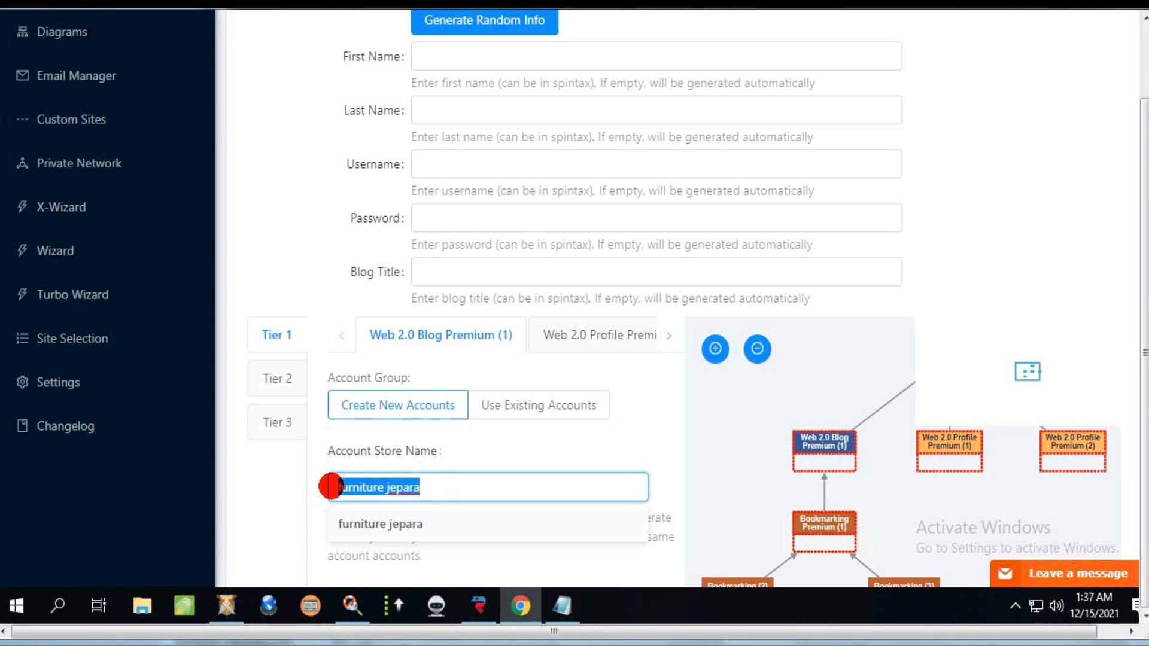
right_click(336, 486)
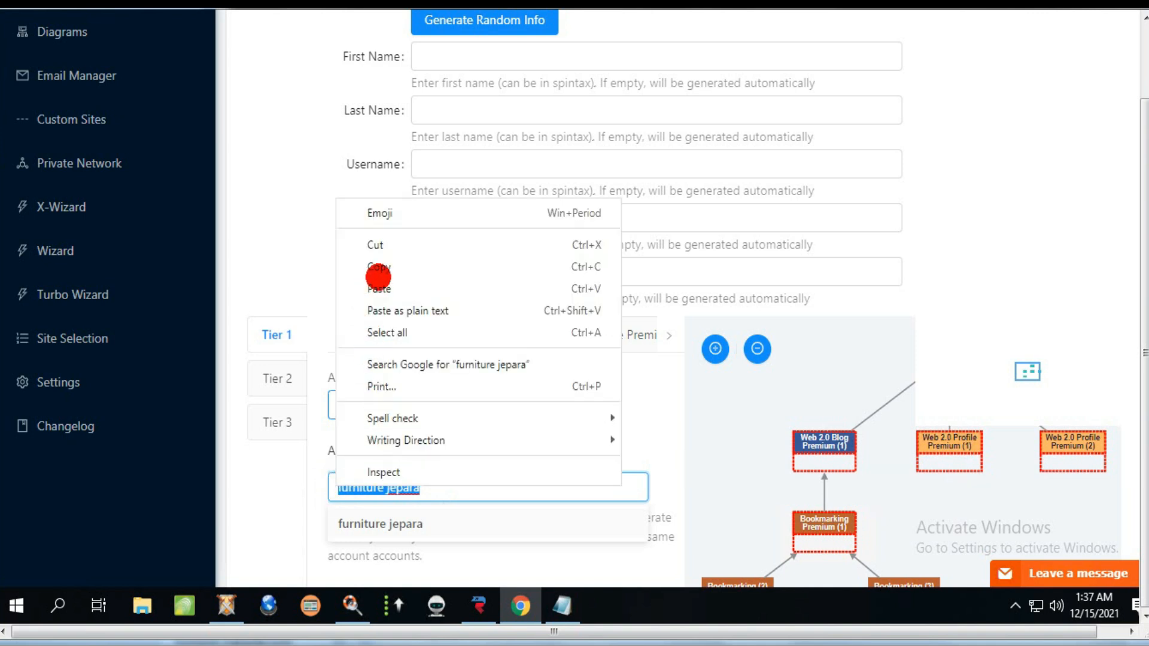
click(371, 267)
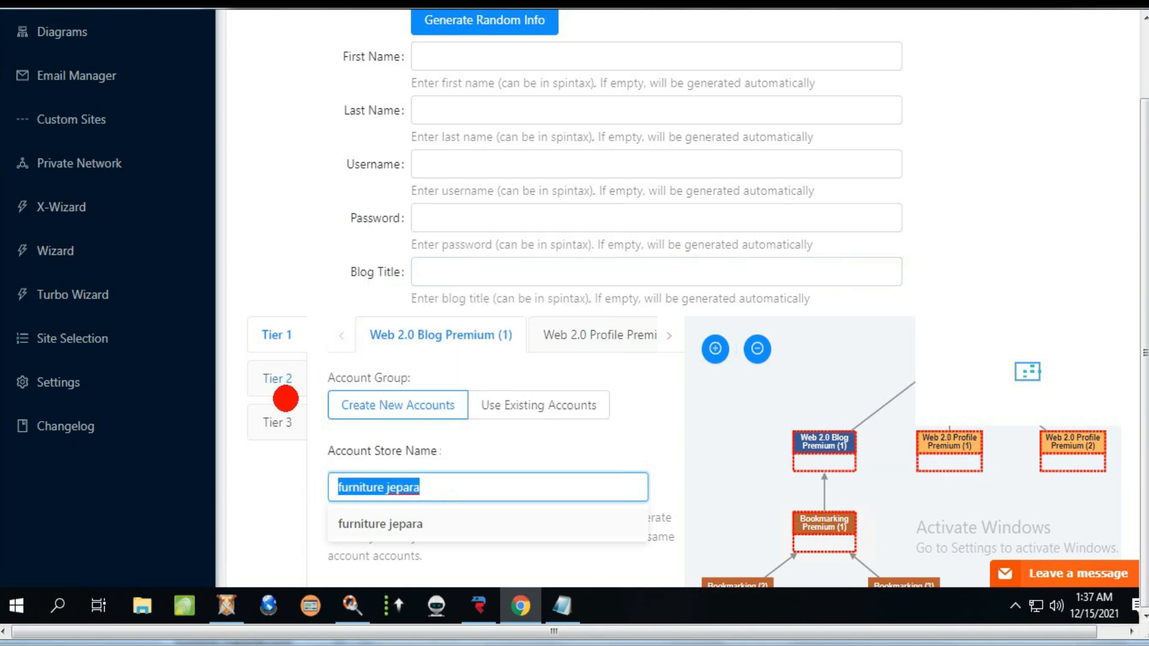
Step: Paste furniture jepara as the account store name for Tier 2 Bookmarking Premium (1) and Tier 3 Bookmarking (2)
click(287, 381)
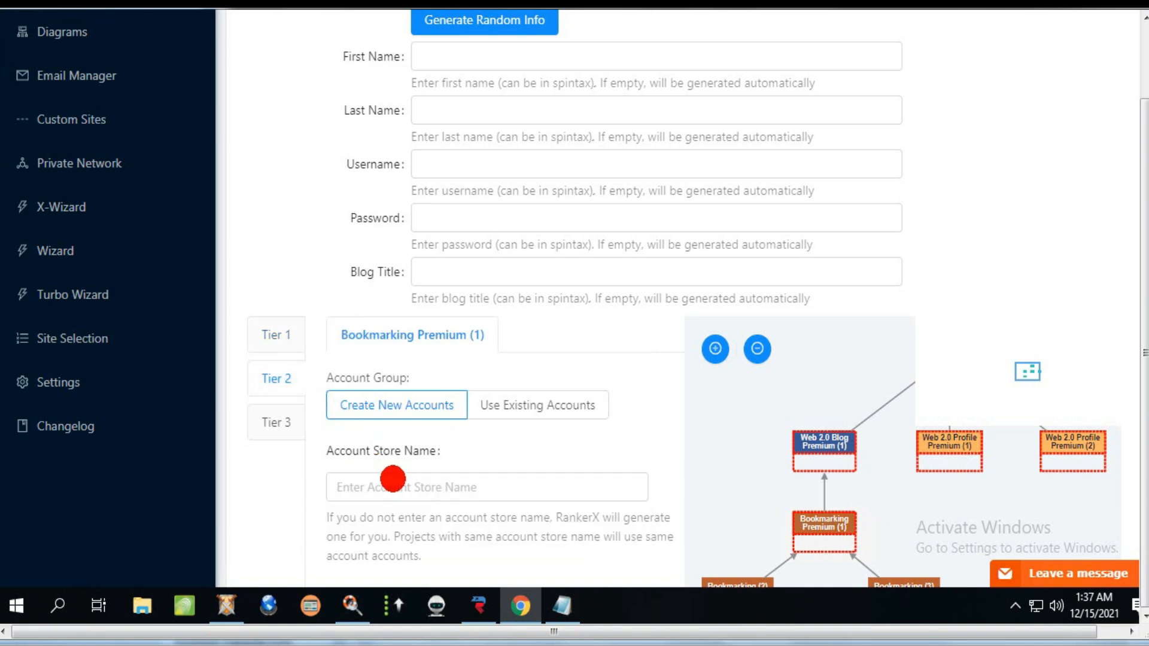
click(389, 483)
key(ctrl+v)
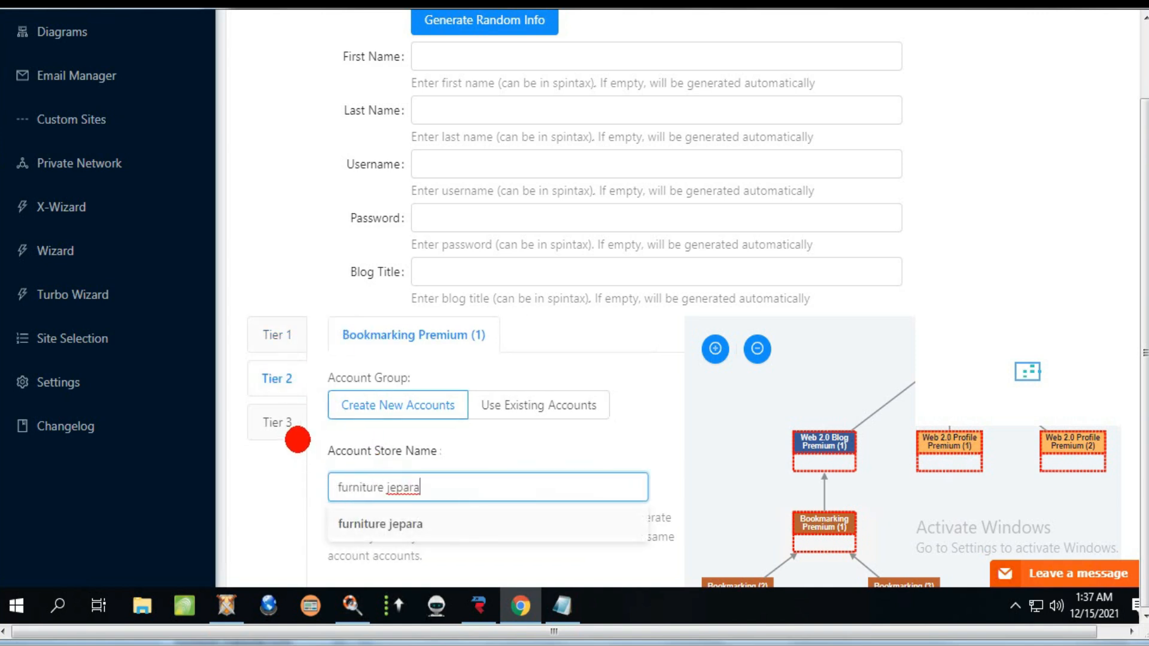
click(280, 422)
click(361, 491)
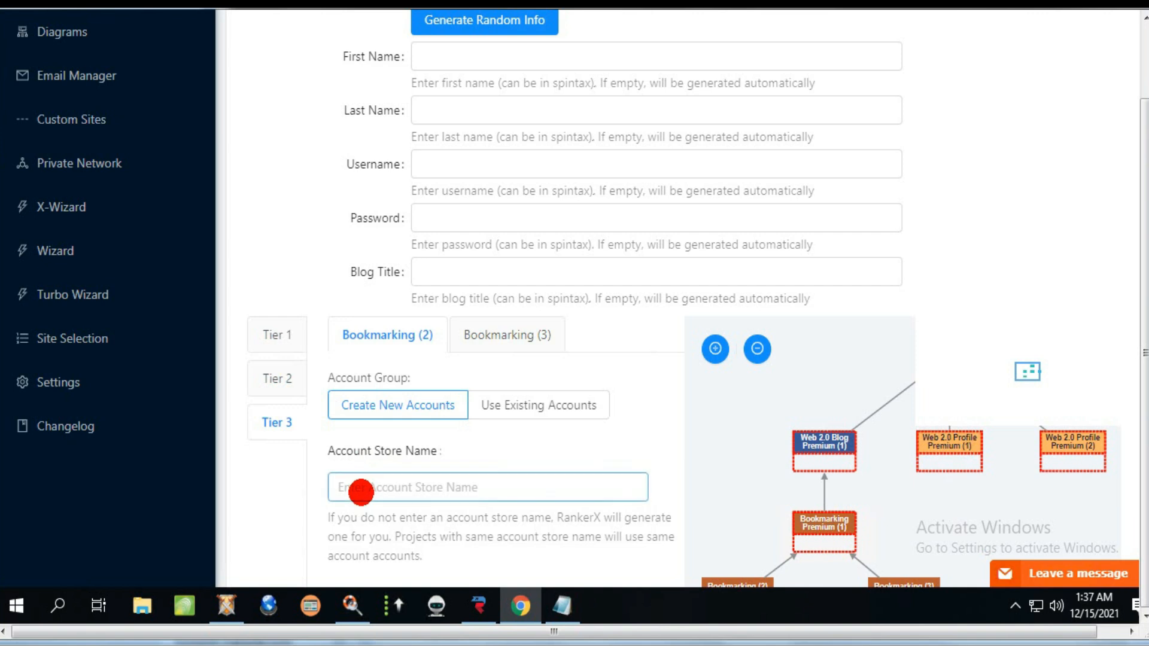
key(ctrl+v)
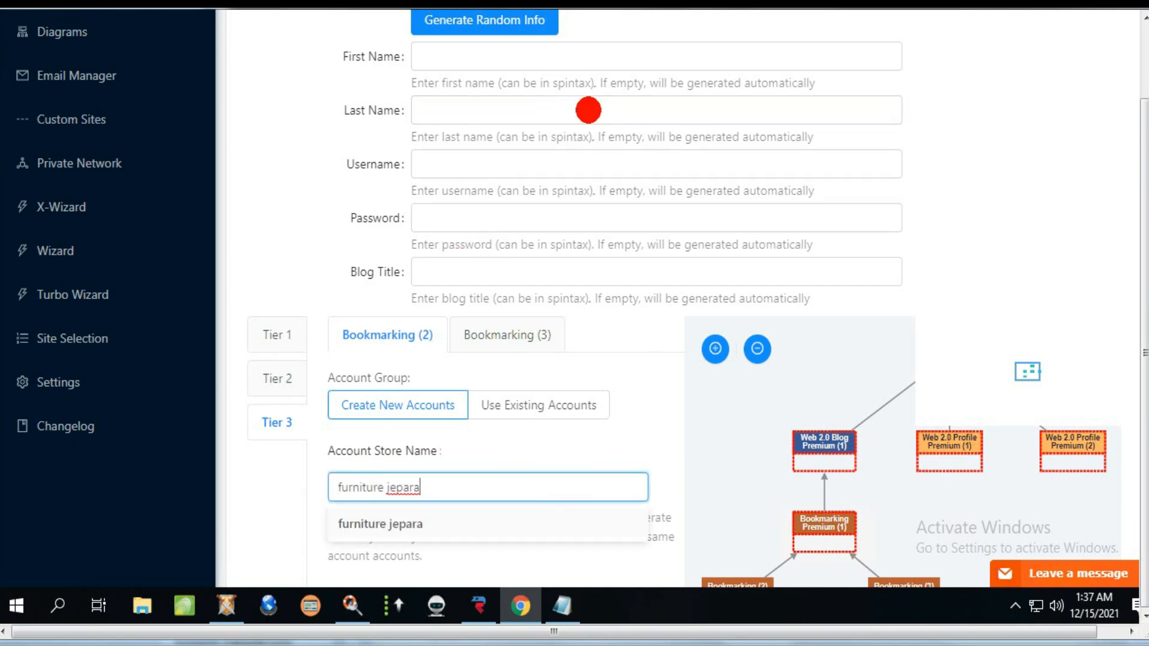
Step: Check the email account source setting, and turn off the indexing service for Tier 1, Tier 2 and Tier 3
drag(1145, 325, 1145, 252)
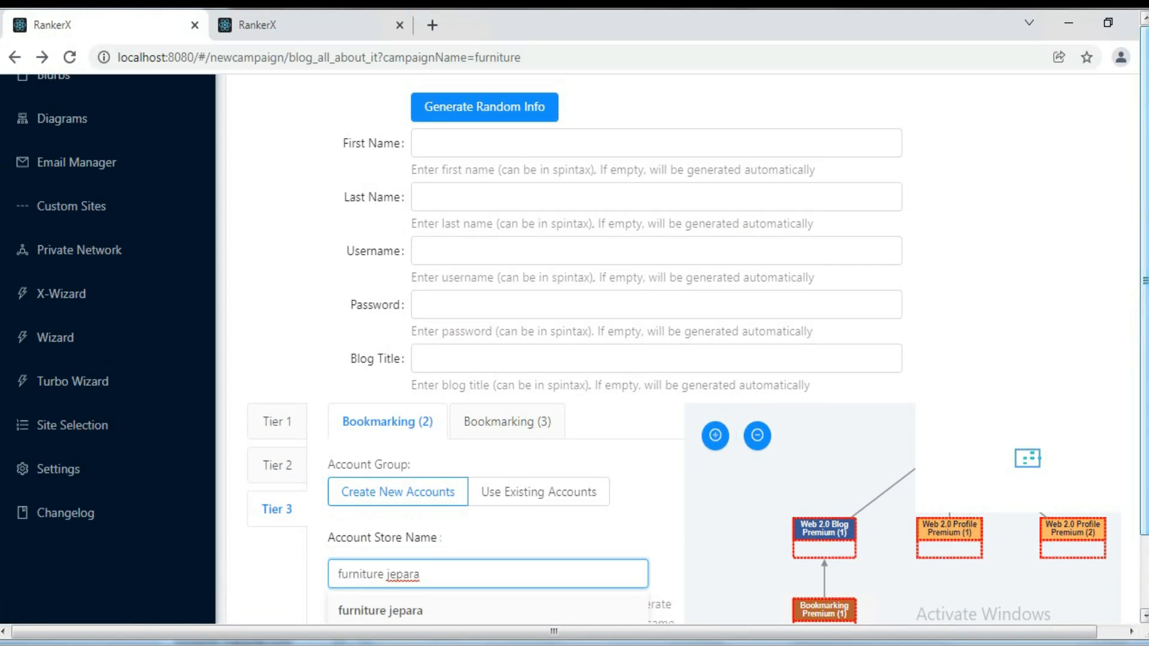
scroll(975, 263, up, 2)
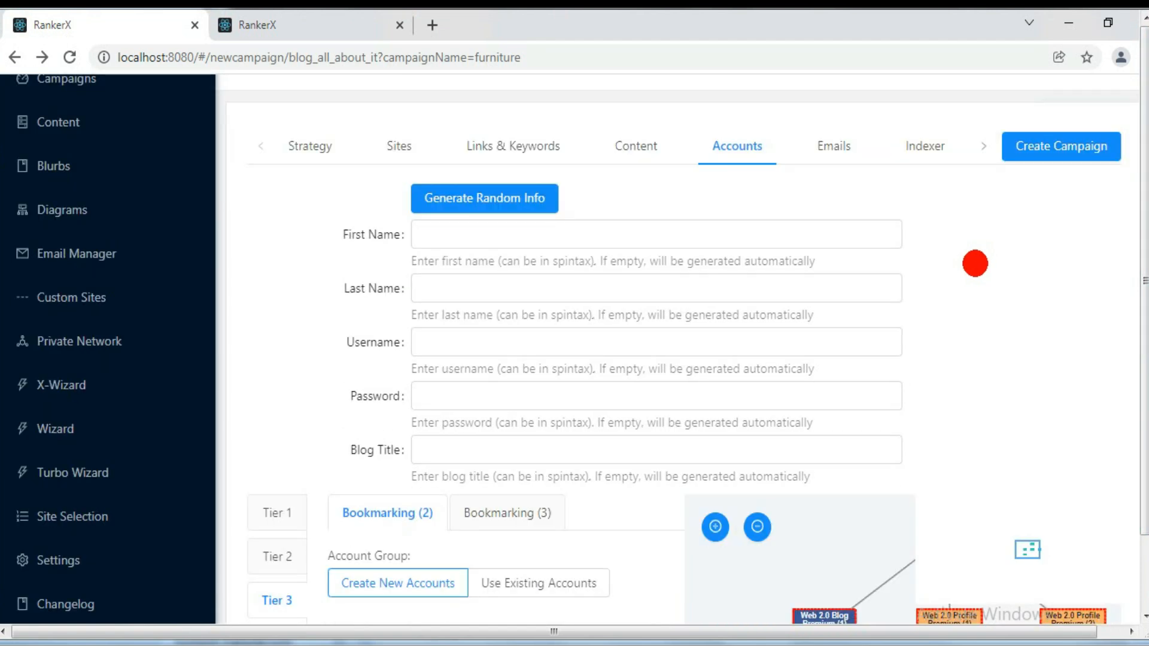
click(830, 146)
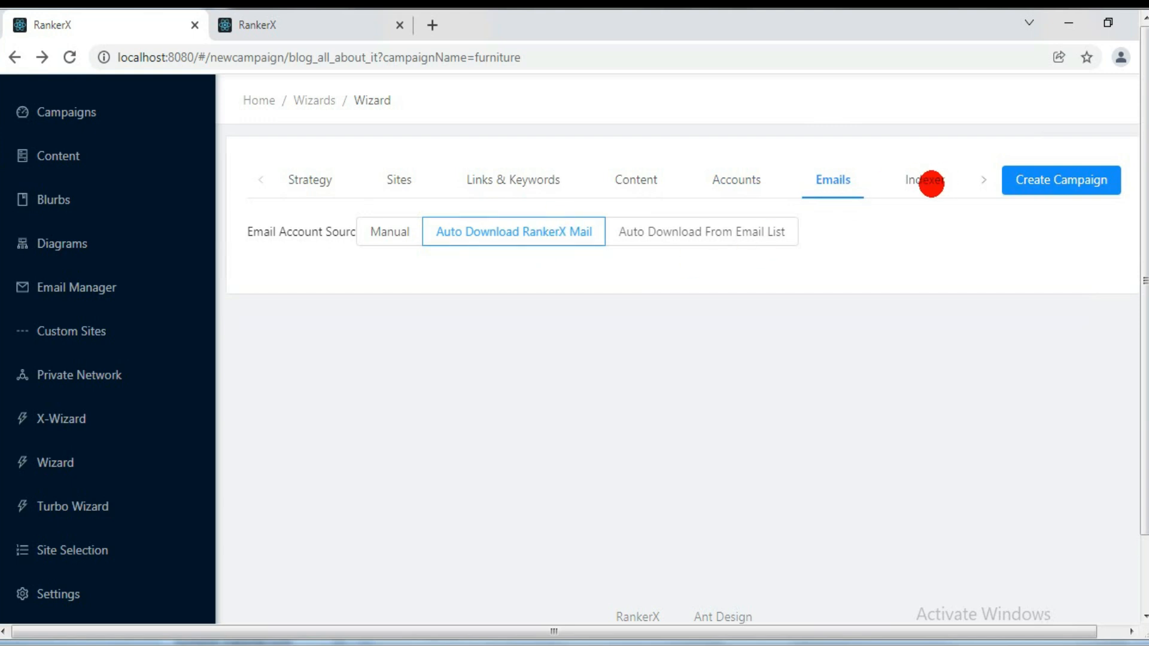
click(926, 183)
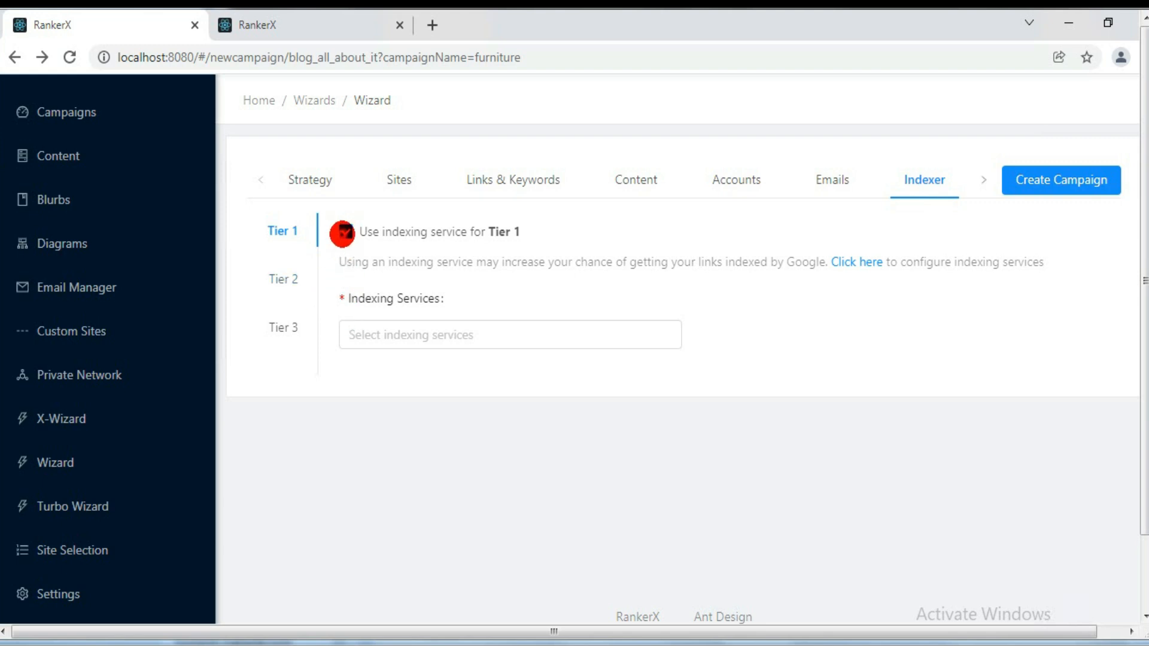
click(343, 233)
click(284, 276)
click(347, 234)
click(282, 328)
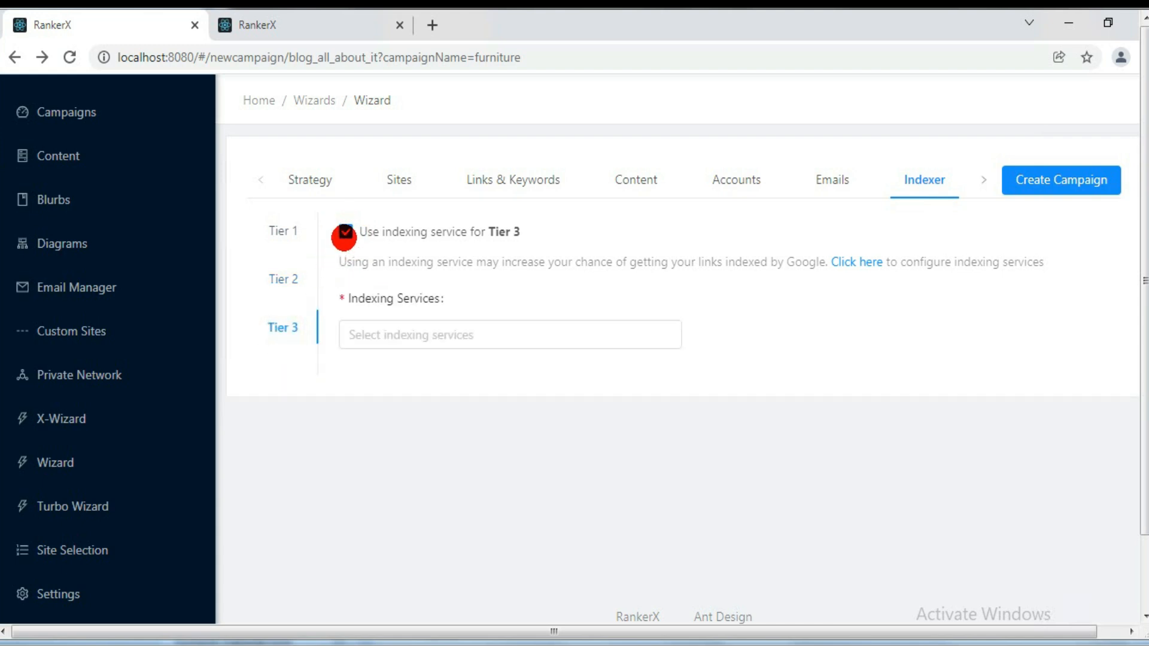
click(344, 235)
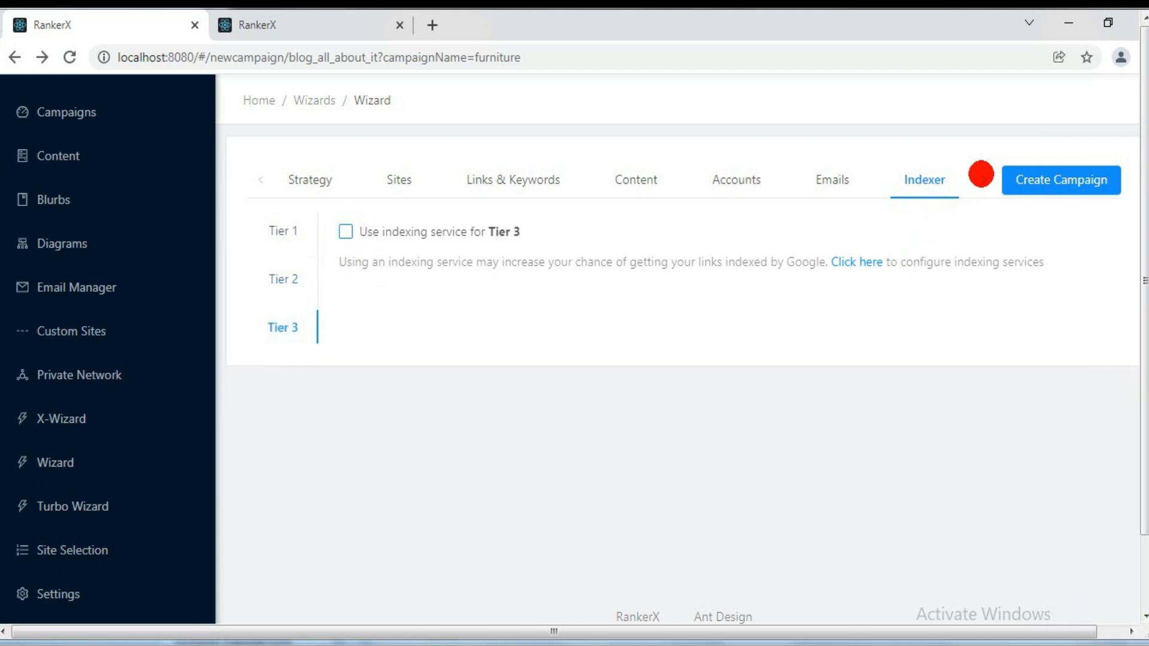
Step: Schedule the campaign to start on 2021-12-15 at 01:37 with a duration of 1 day, and create the campaign
click(982, 178)
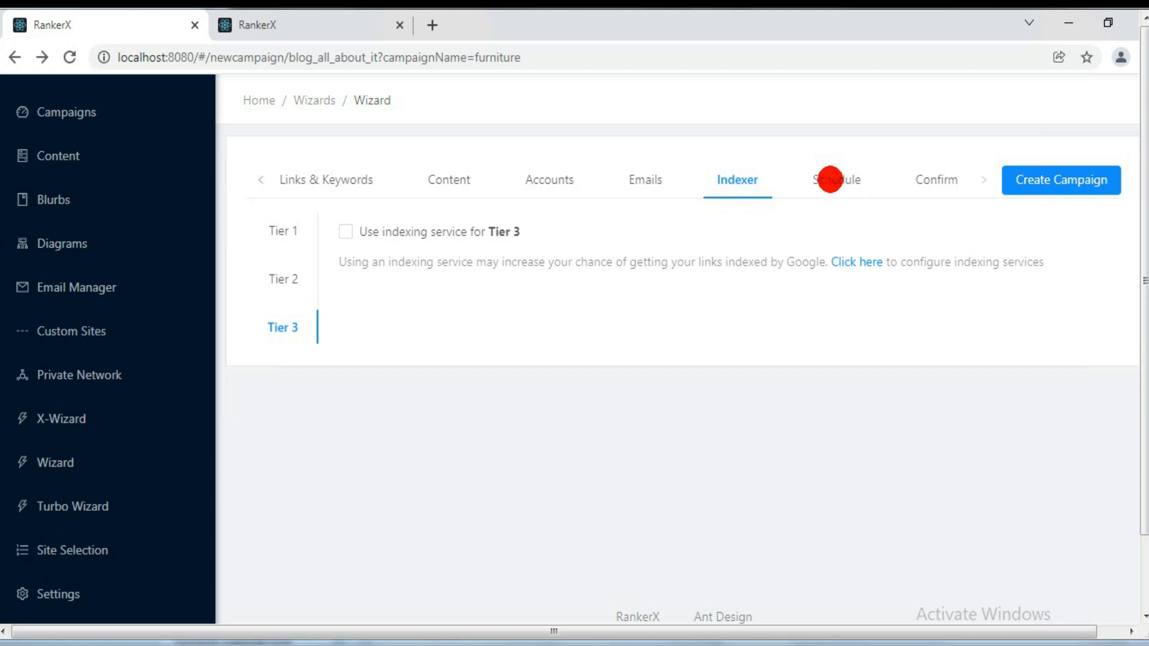
click(831, 179)
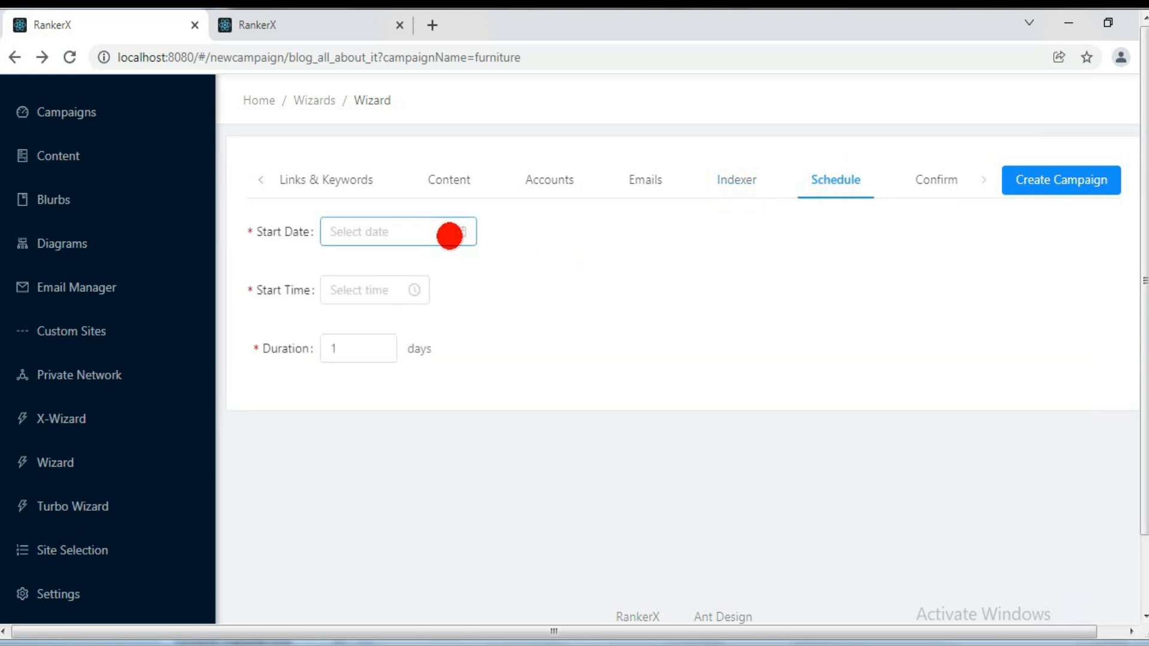
click(447, 232)
click(441, 386)
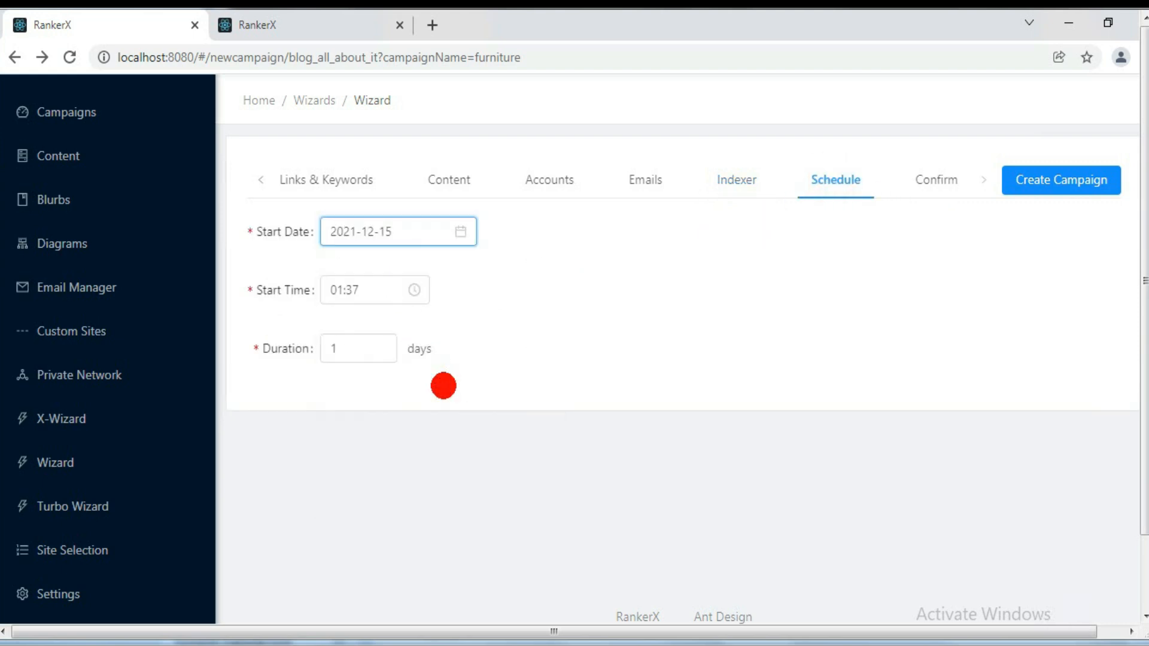
click(333, 356)
text(1)
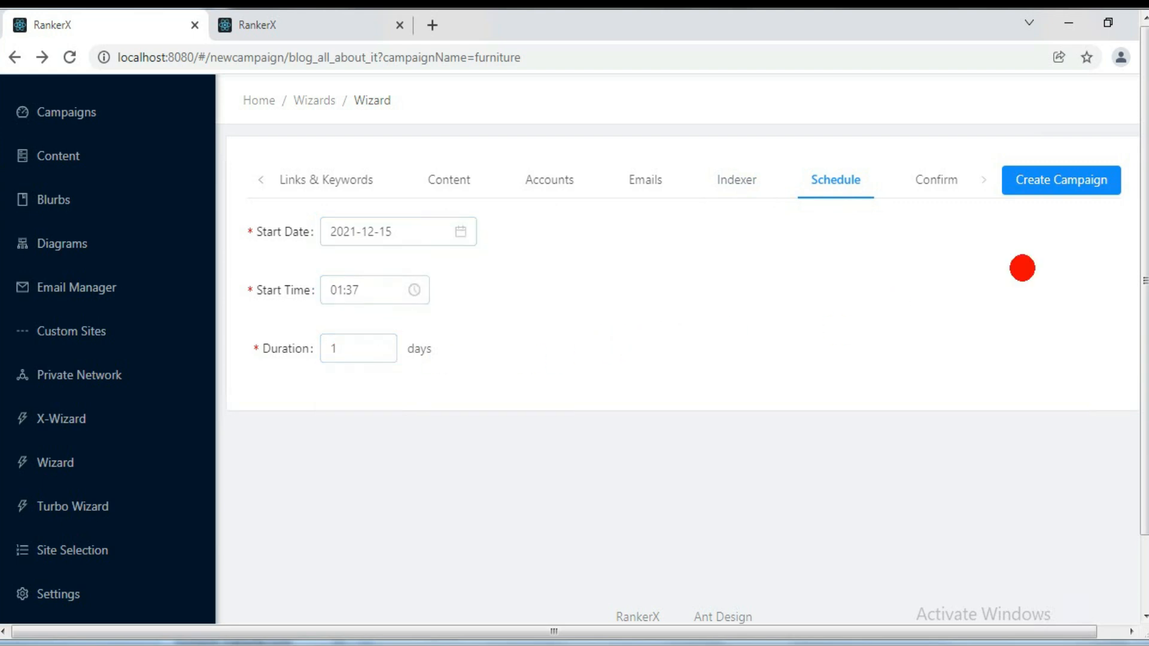
click(1043, 179)
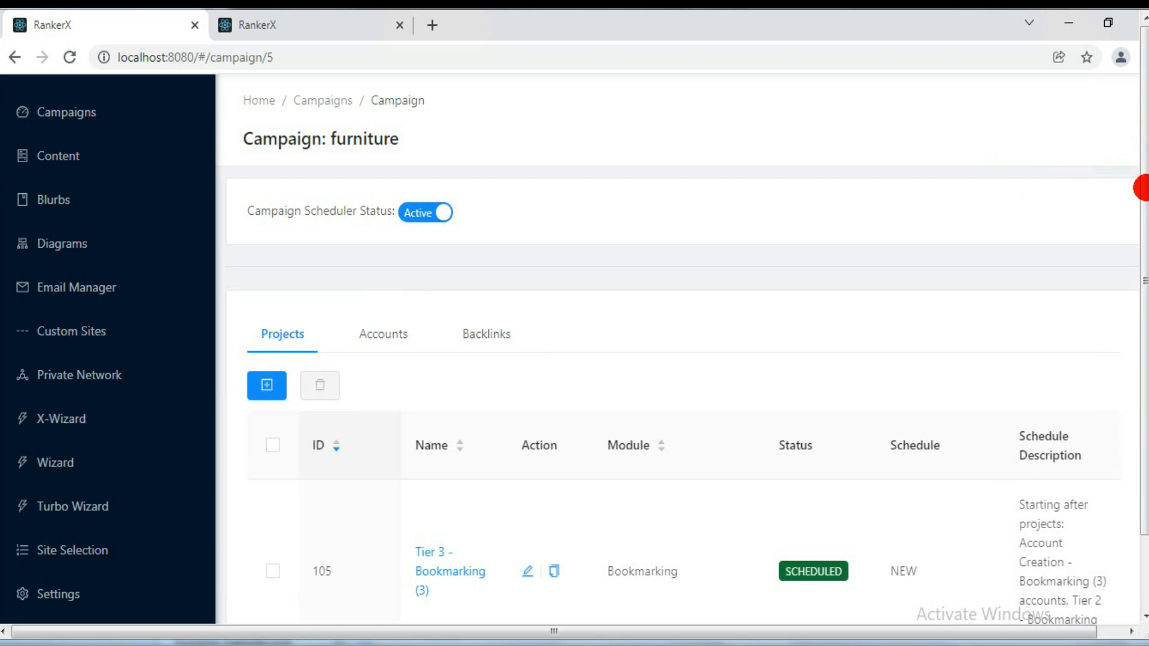
Step: Examine the furniture campaign's project list, including each project's module, status and schedule description
drag(1141, 184, 1142, 269)
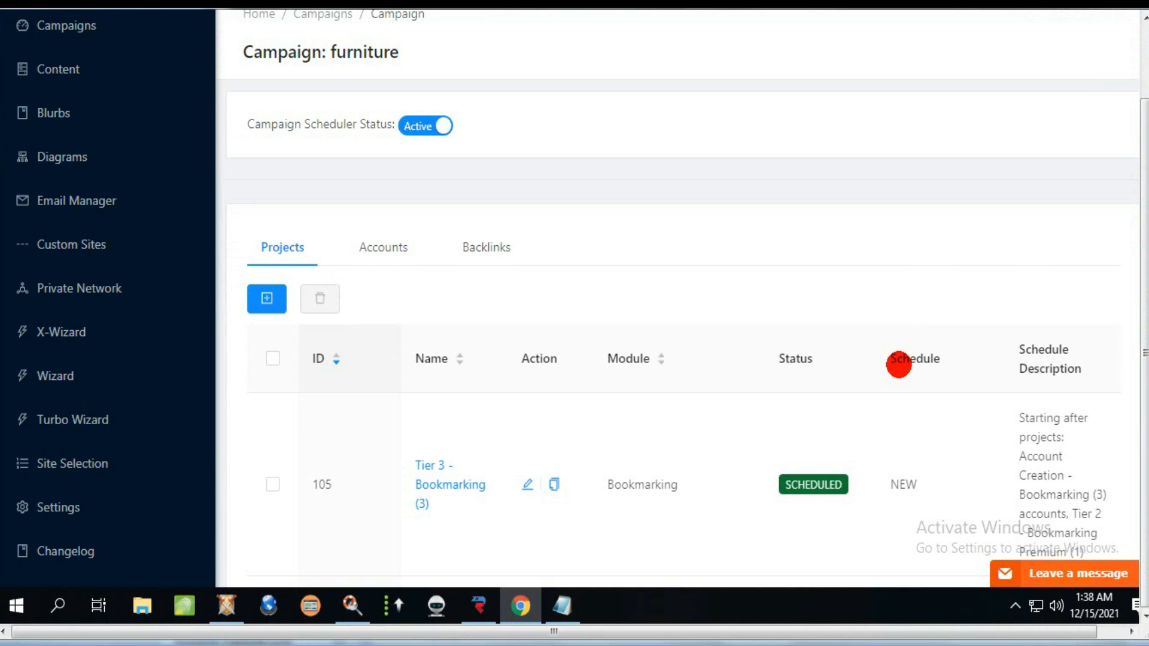
scroll(886, 359, down, 2)
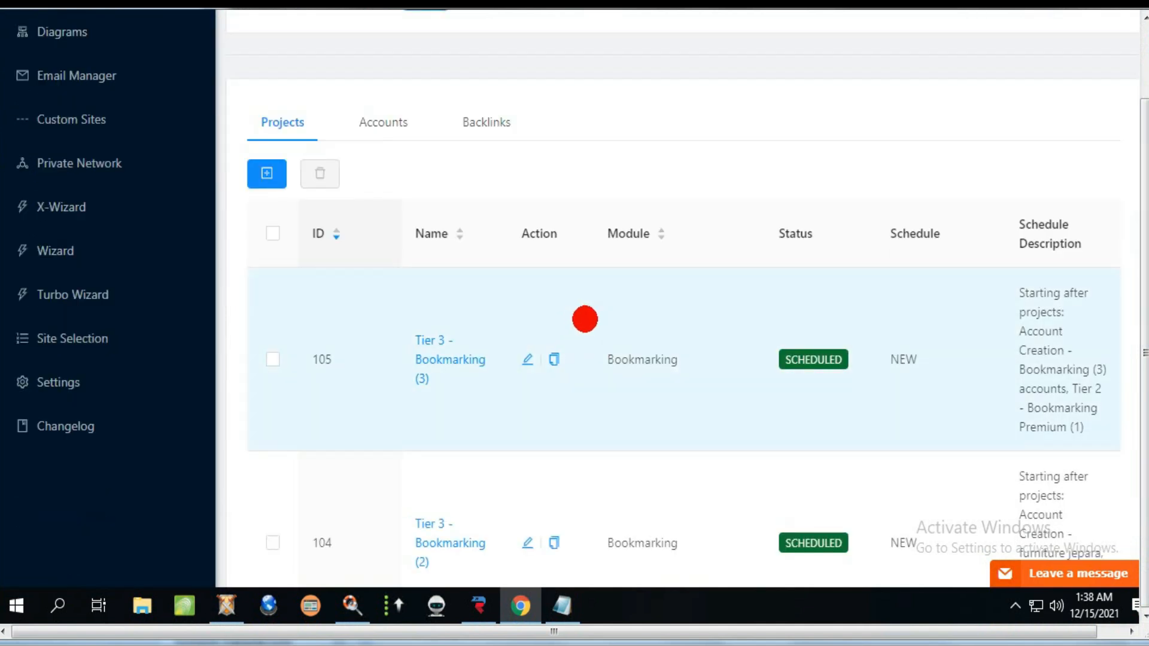
scroll(587, 315, down, 3)
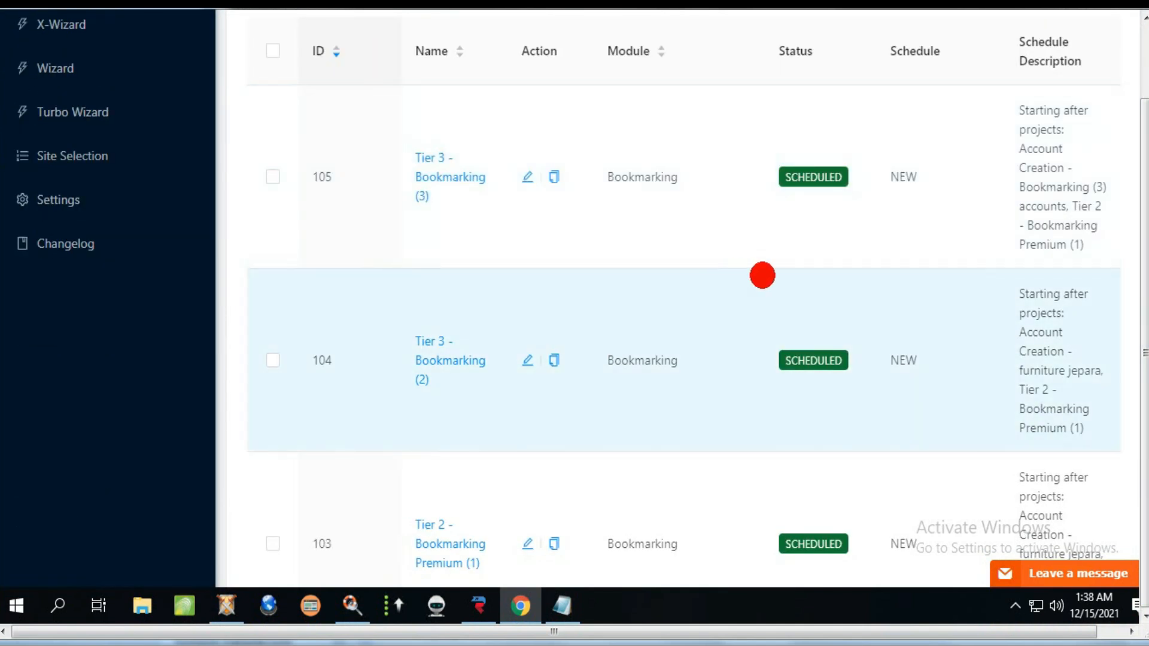
scroll(762, 275, down, 2)
scroll(761, 275, down, 5)
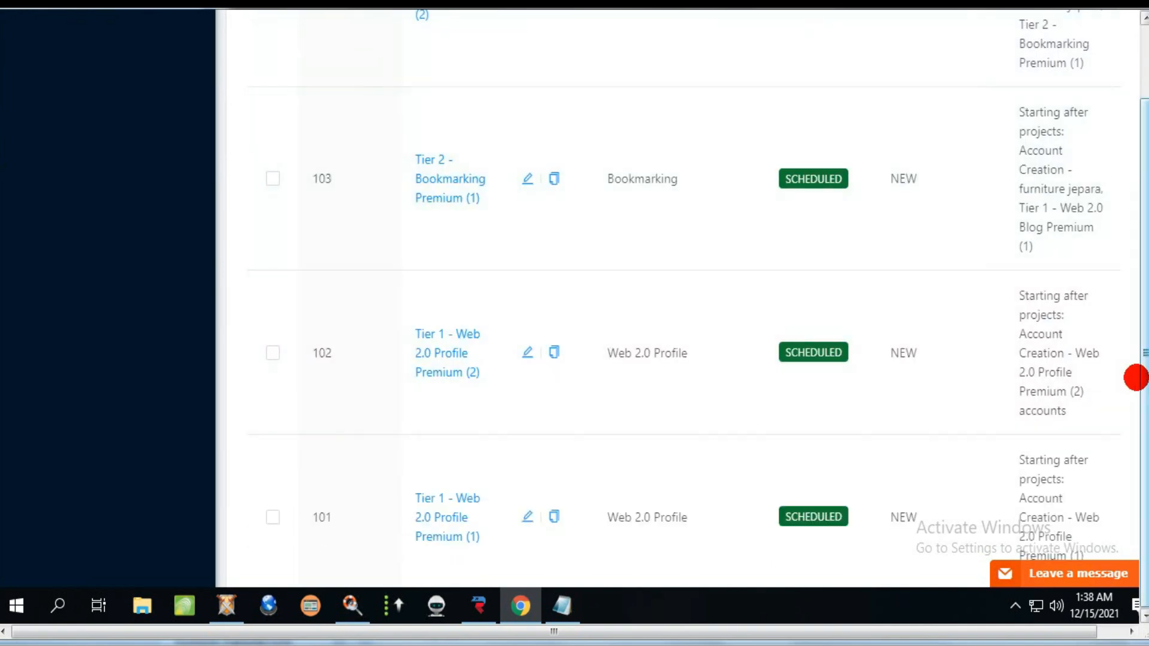
scroll(713, 328, down, 2)
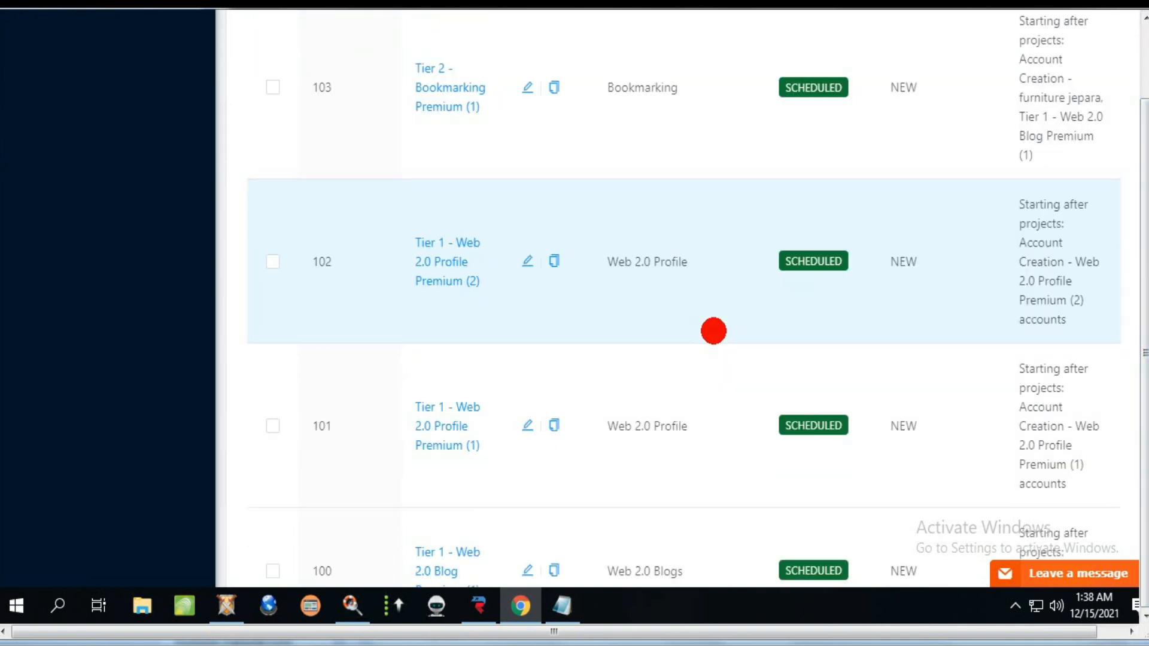
scroll(714, 329, down, 3)
scroll(713, 329, down, 8)
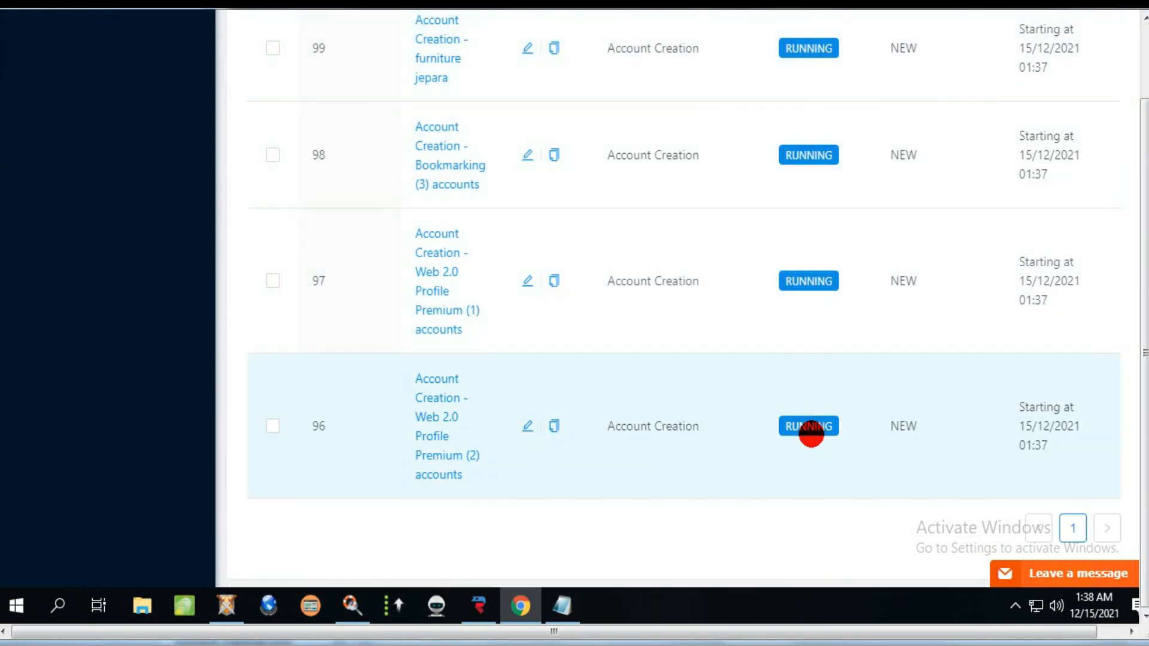
scroll(672, 405, down, 2)
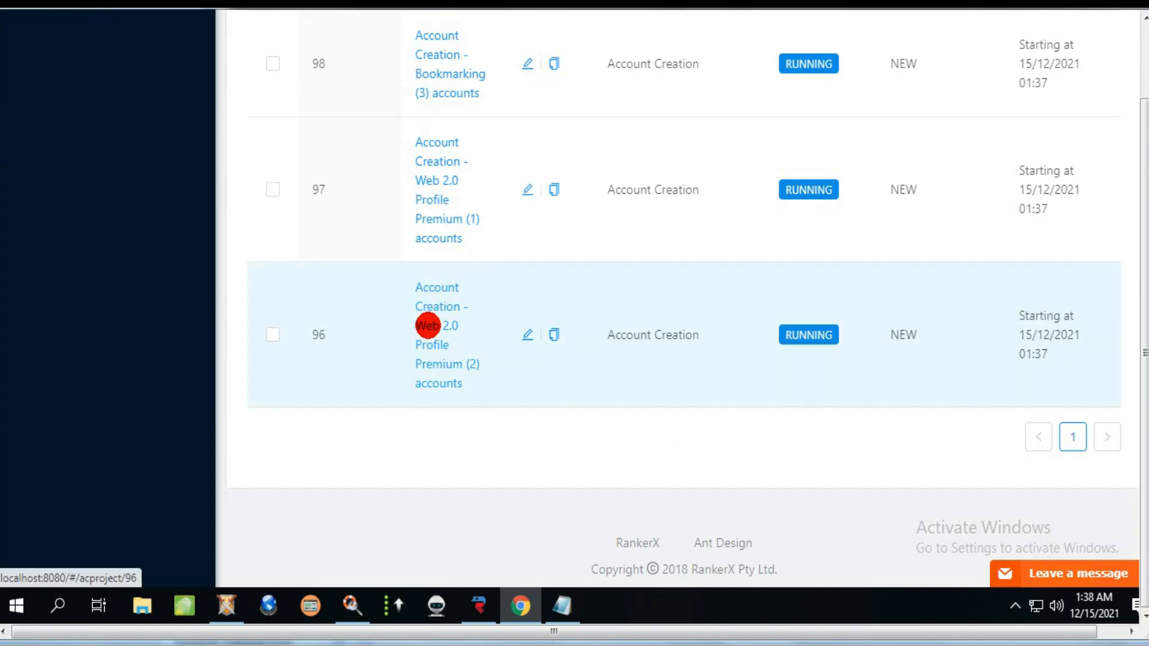
Step: Open the site list of the Web 2.0 Profile Premium (2) account creation project and collapse the Web 2.0 Blogs and Bookmarking groups
click(428, 326)
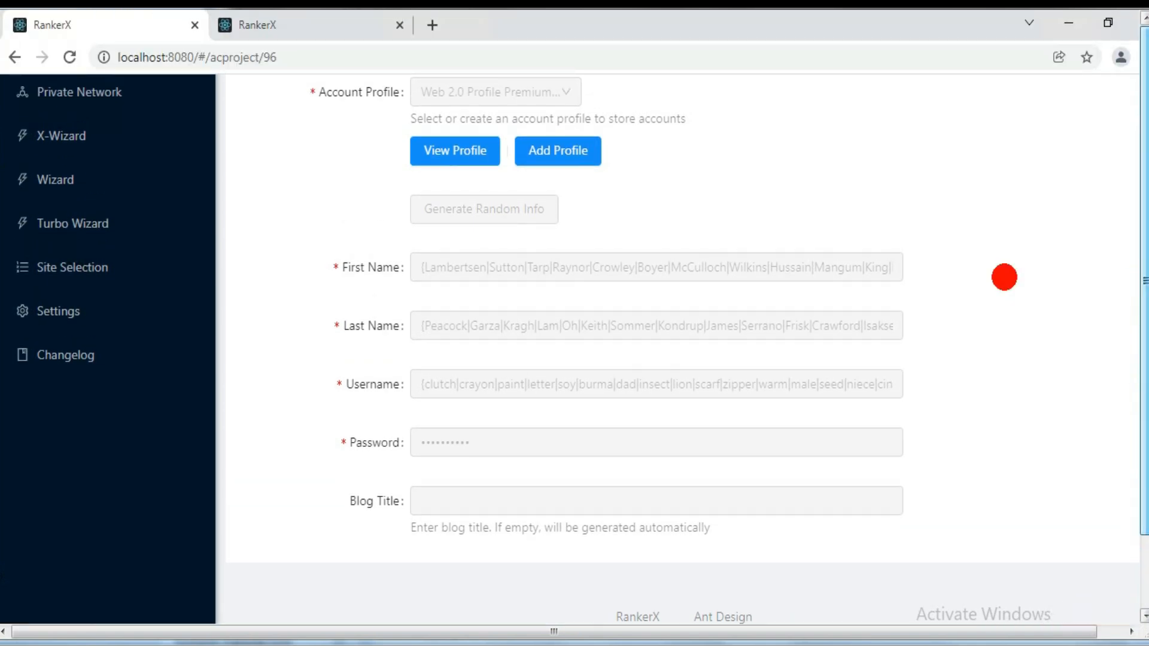
scroll(950, 344, up, 3)
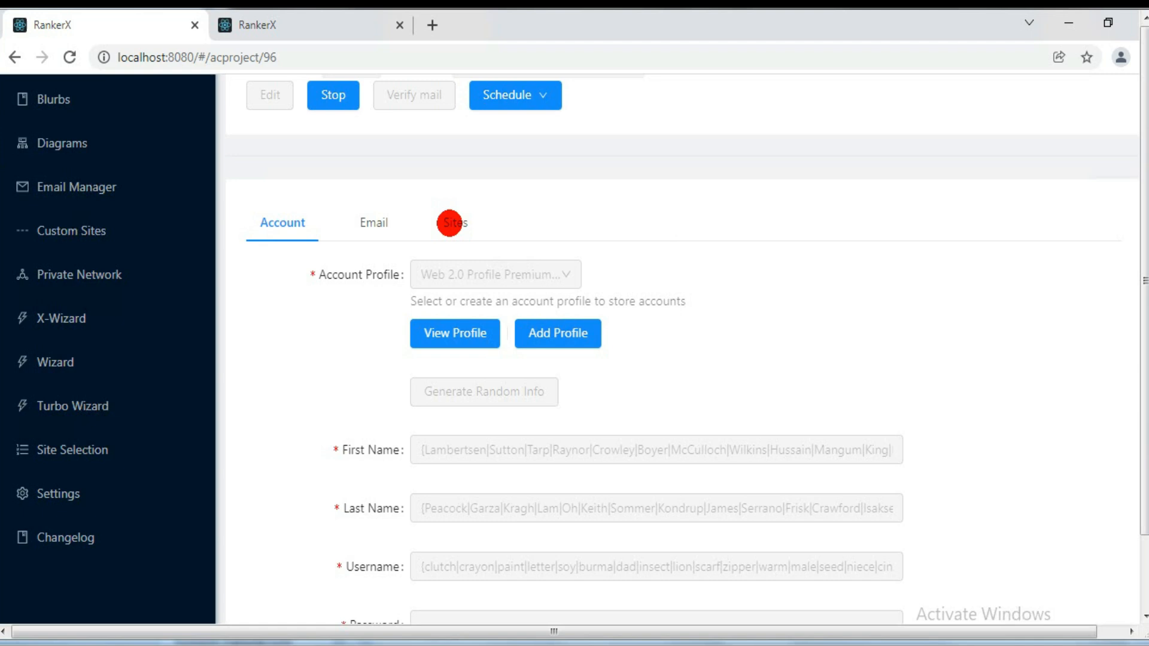
click(447, 222)
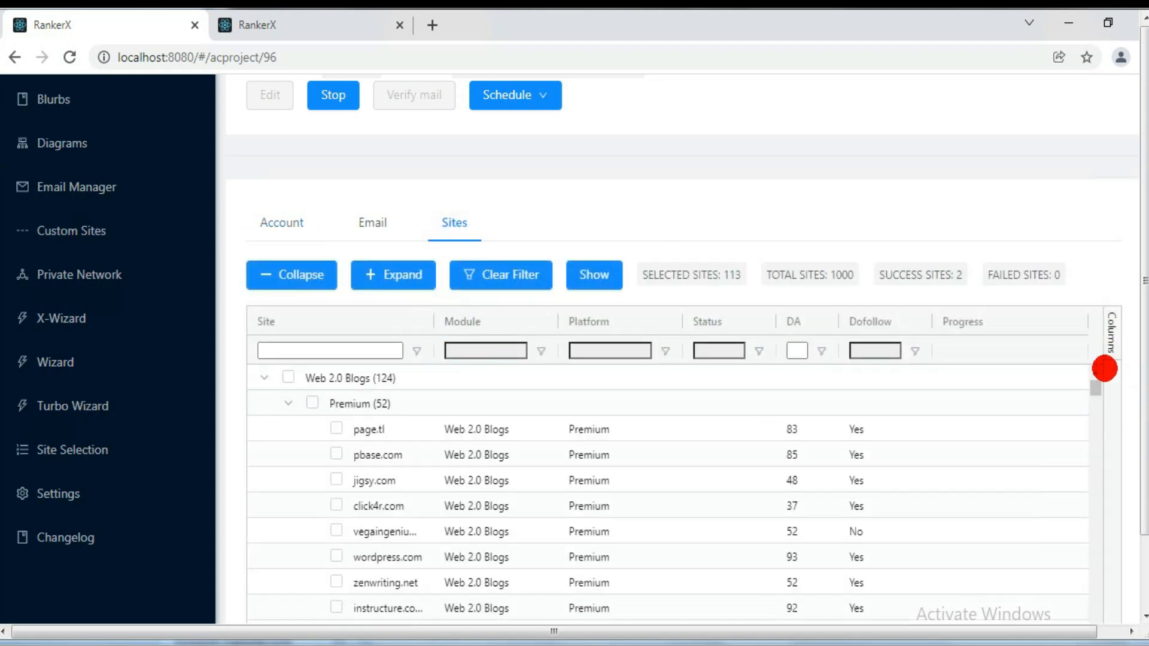
drag(1096, 389, 1085, 336)
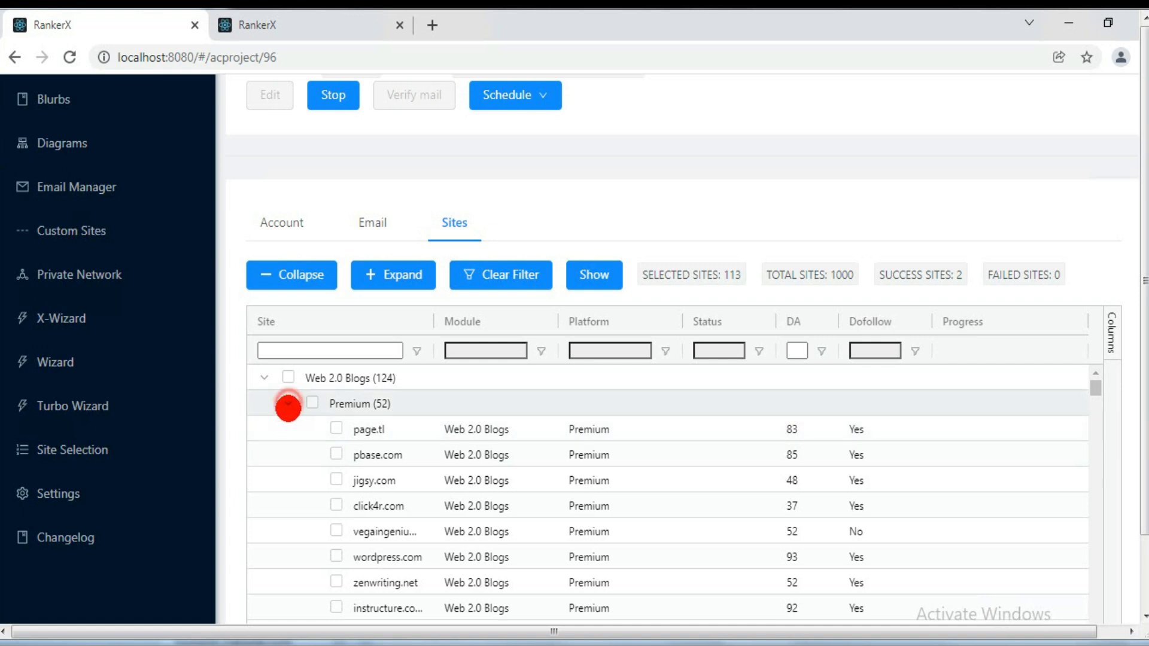
click(288, 405)
click(266, 378)
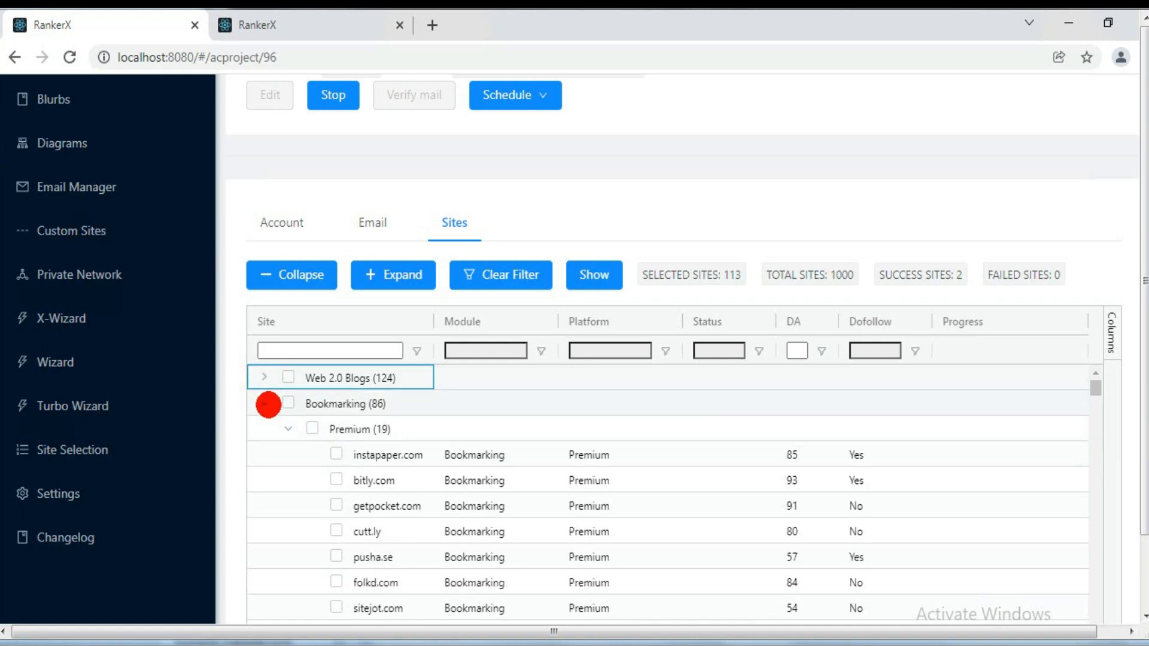
click(263, 402)
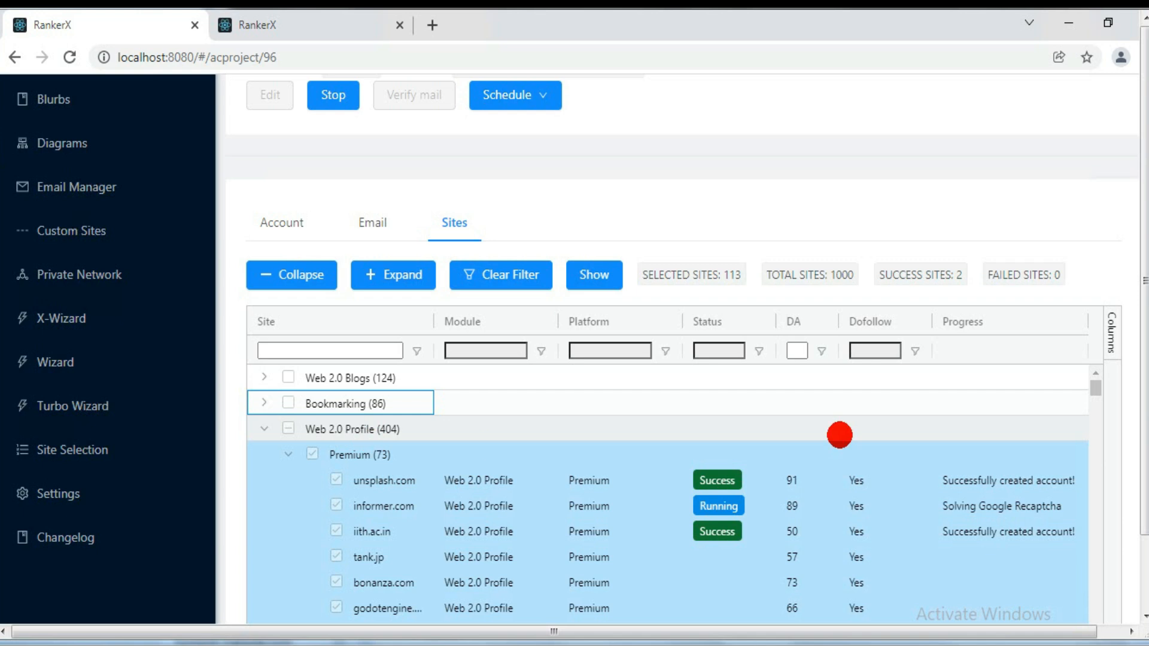
Step: Examine the account creation status, DA, dofollow and progress of the selected premium Web 2.0 Profile sites
drag(1139, 388, 1136, 466)
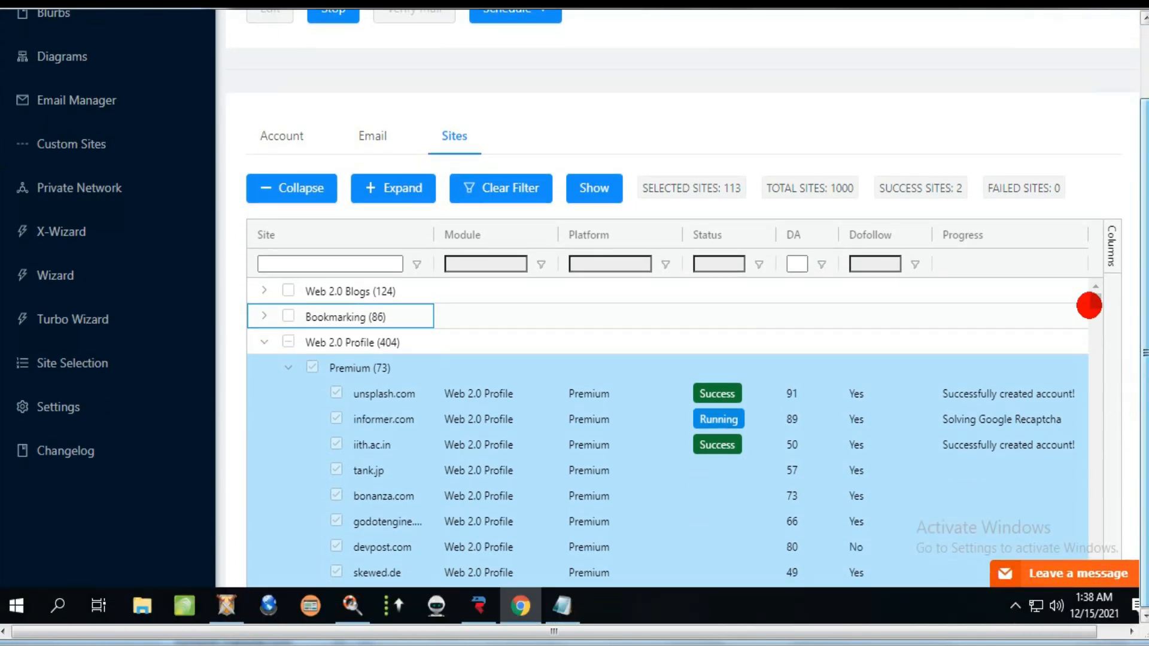
scroll(1097, 306, down, 5)
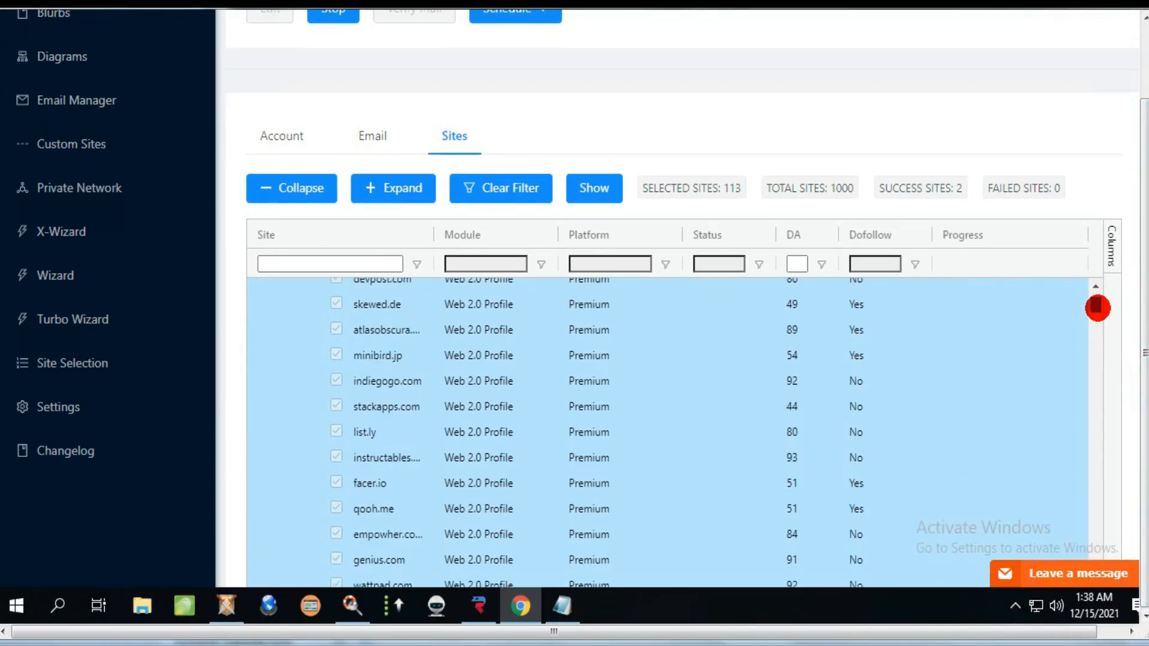
scroll(1097, 295, up, 5)
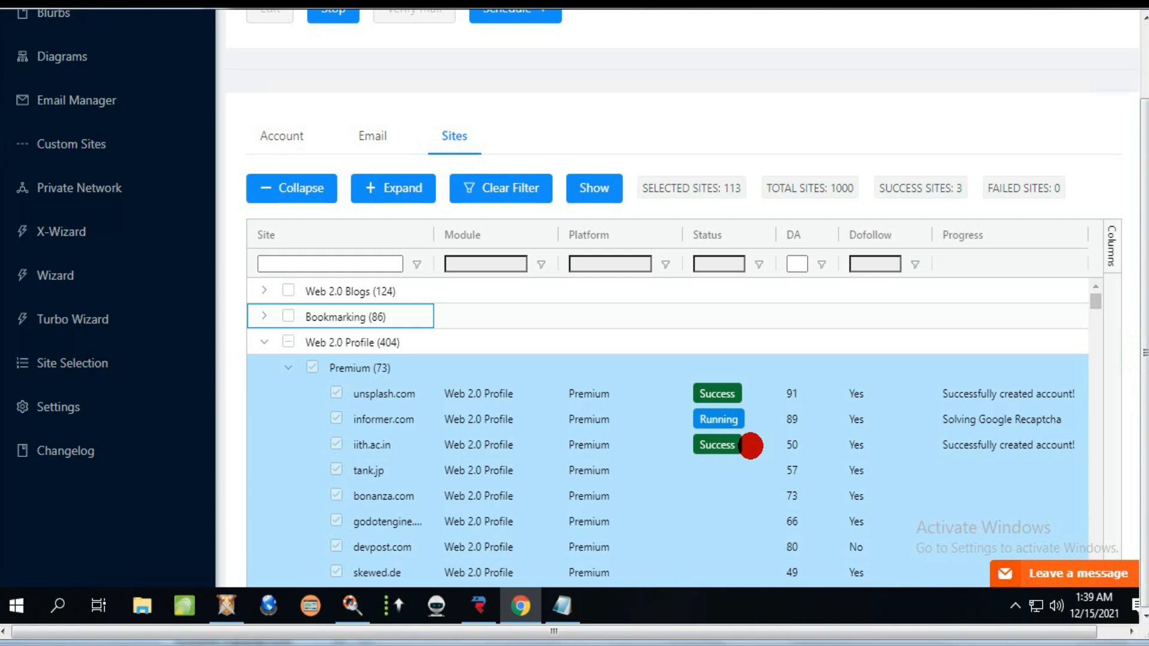
scroll(750, 445, down, 5)
scroll(750, 446, up, 2)
scroll(750, 446, down, 4)
scroll(751, 446, up, 2)
scroll(750, 446, down, 2)
scroll(750, 446, down, 7)
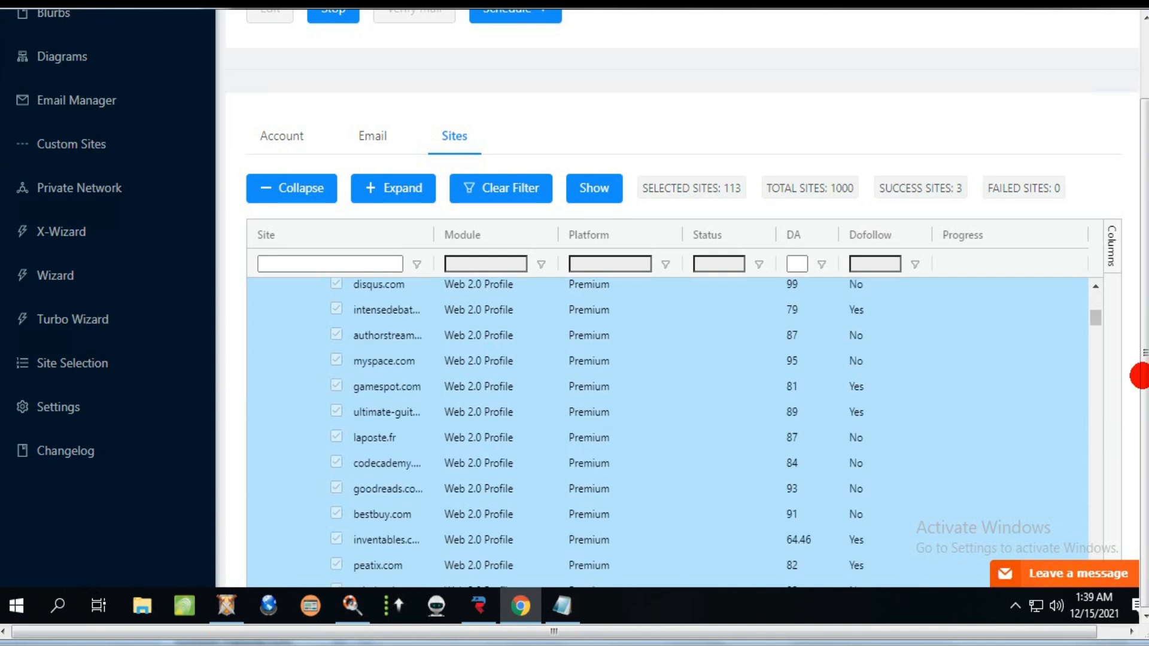
scroll(1098, 322, up, 1)
scroll(1096, 322, down, 5)
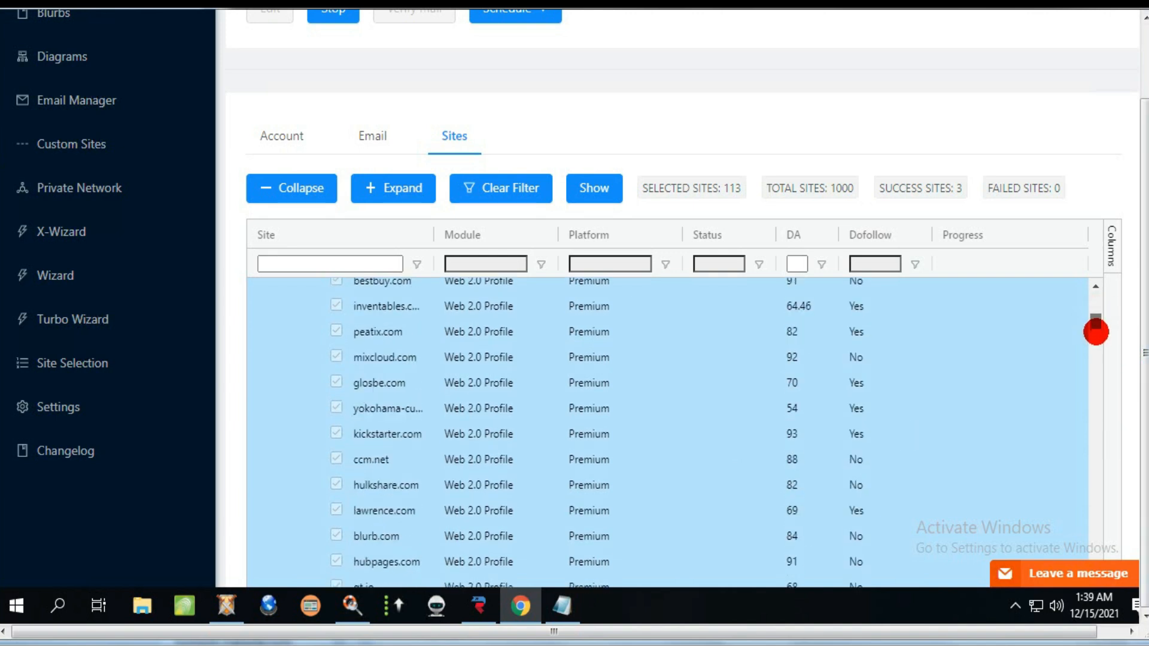
scroll(1095, 331, down, 5)
drag(1098, 324, 1097, 299)
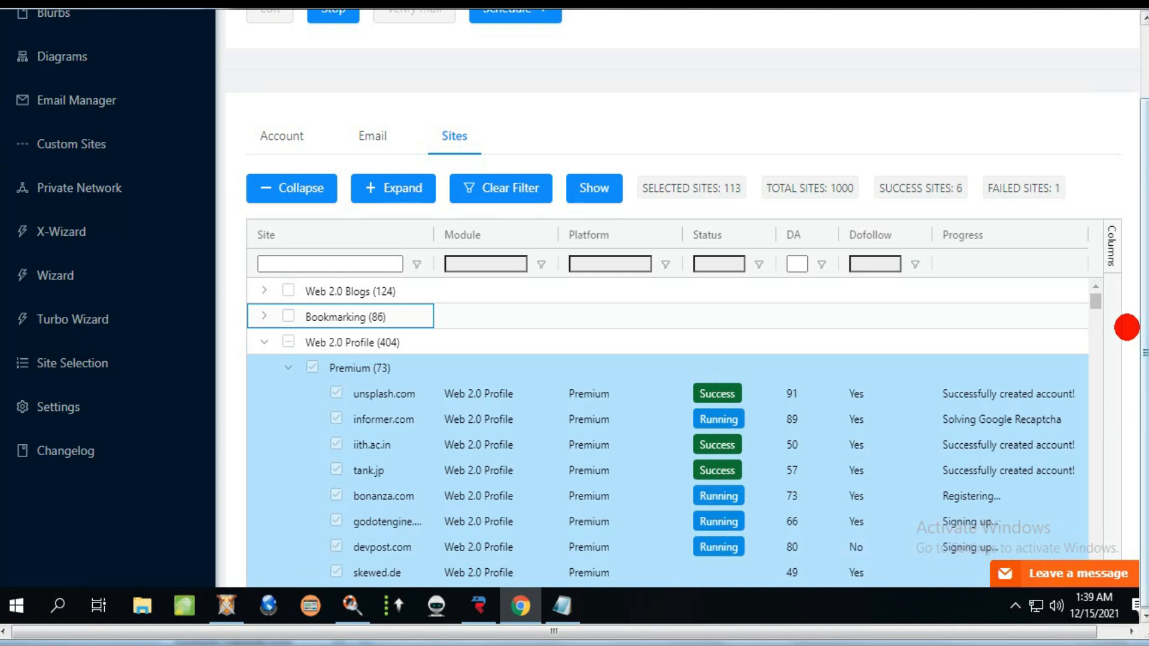
drag(1094, 304, 1088, 303)
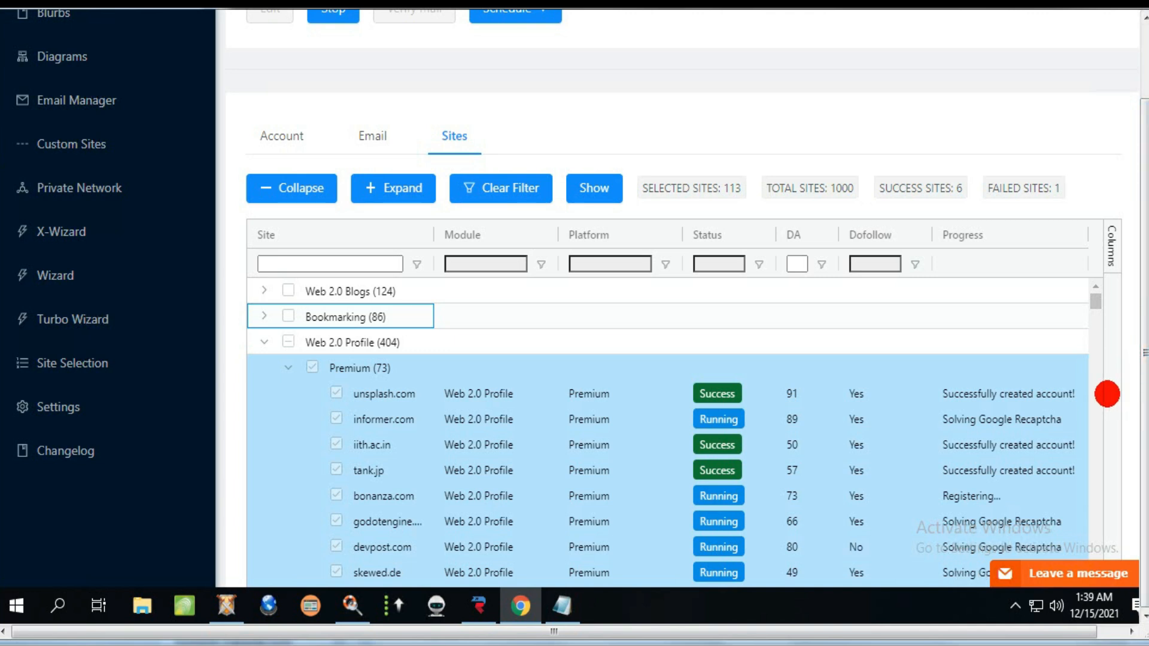
drag(1143, 333, 1132, 218)
scroll(72, 320, up, 3)
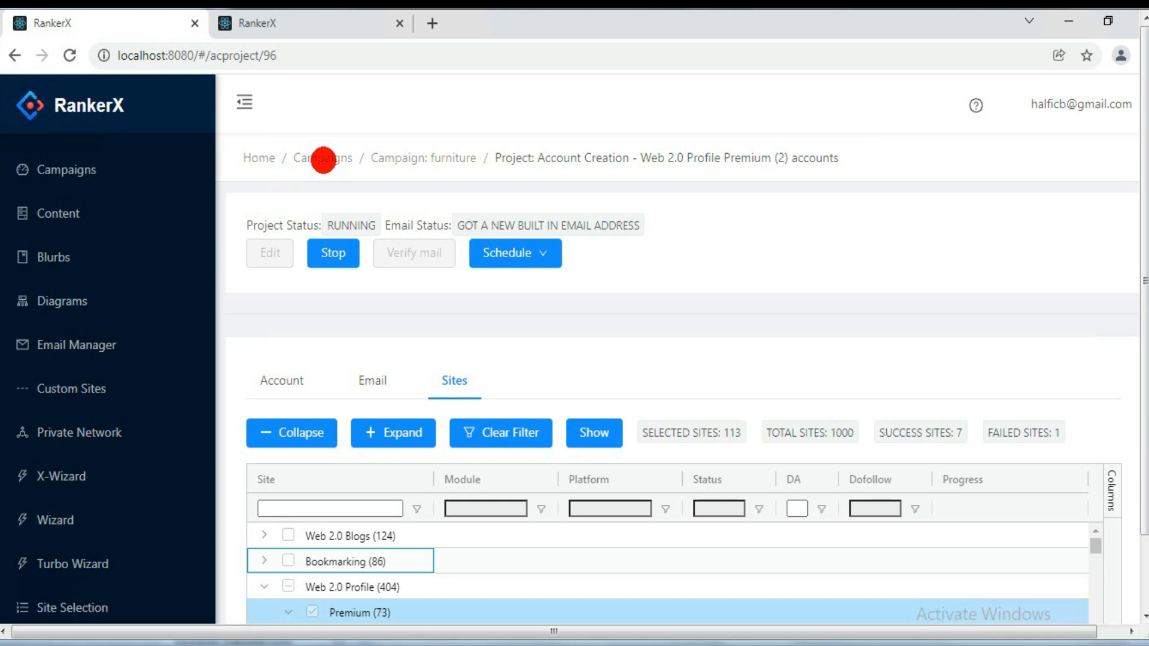
Step: Open the contoh campaign from the campaigns list and examine the status of its Tier 2 projects
click(323, 160)
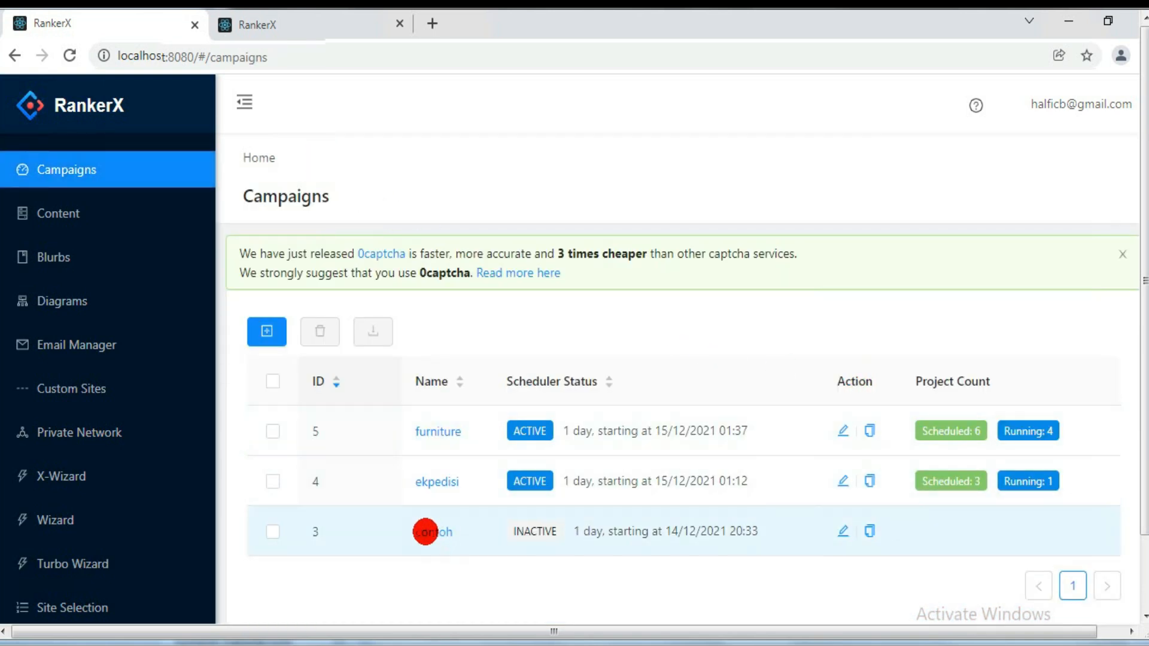
click(426, 532)
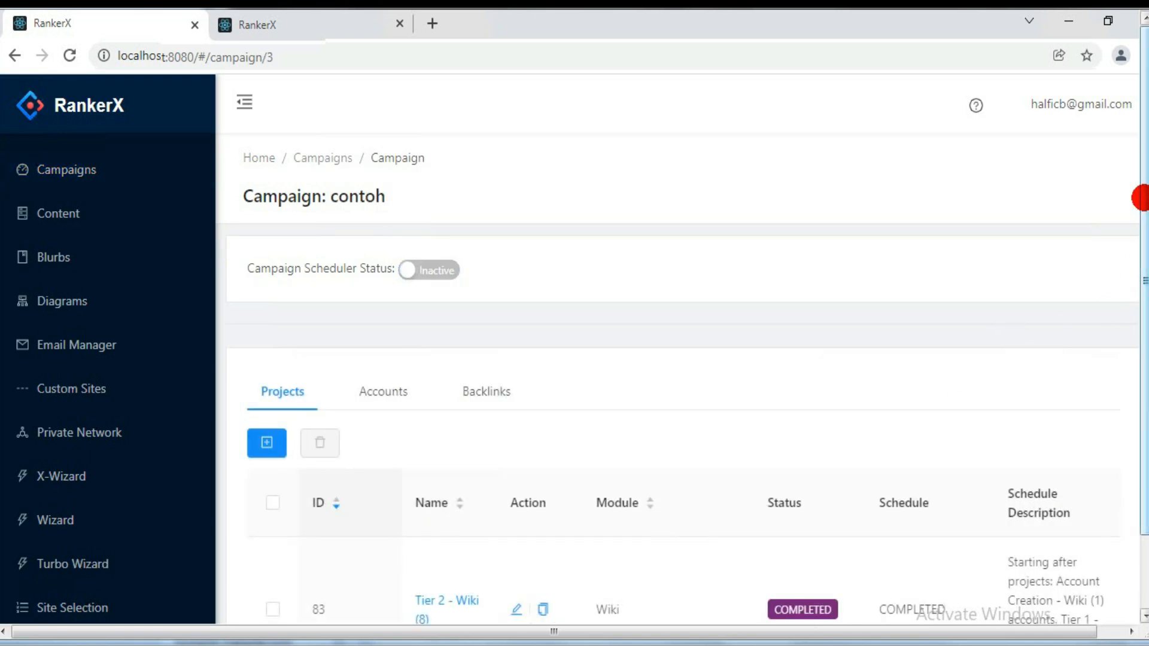
drag(1139, 197, 1141, 306)
scroll(771, 339, down, 5)
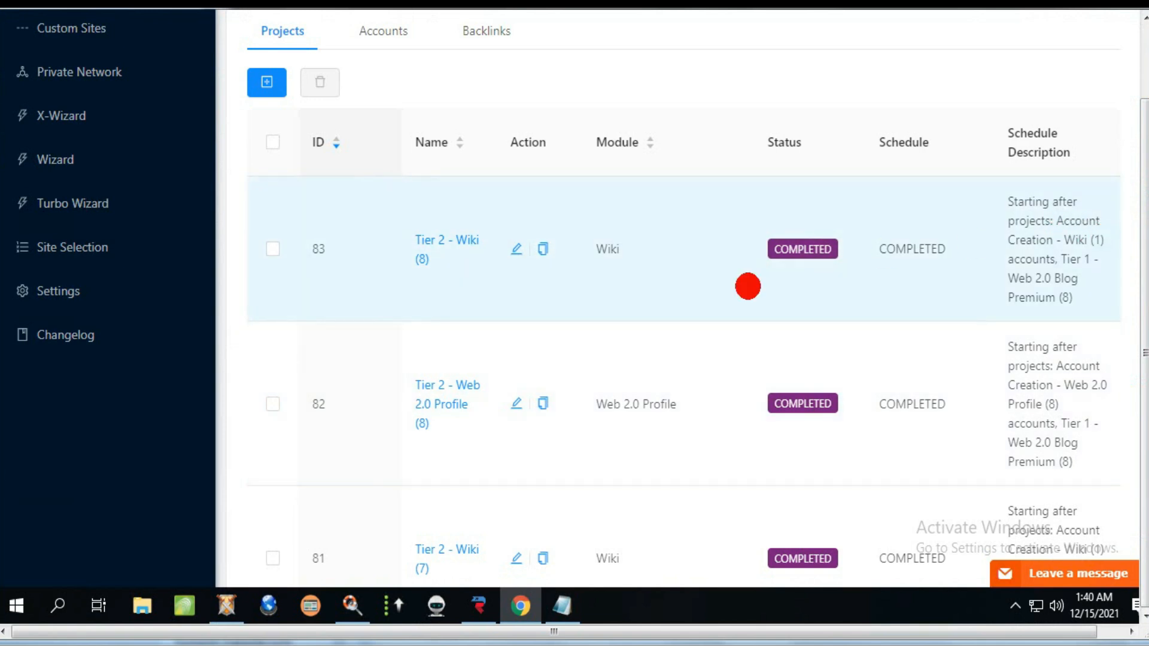
scroll(704, 316, down, 2)
scroll(704, 315, down, 10)
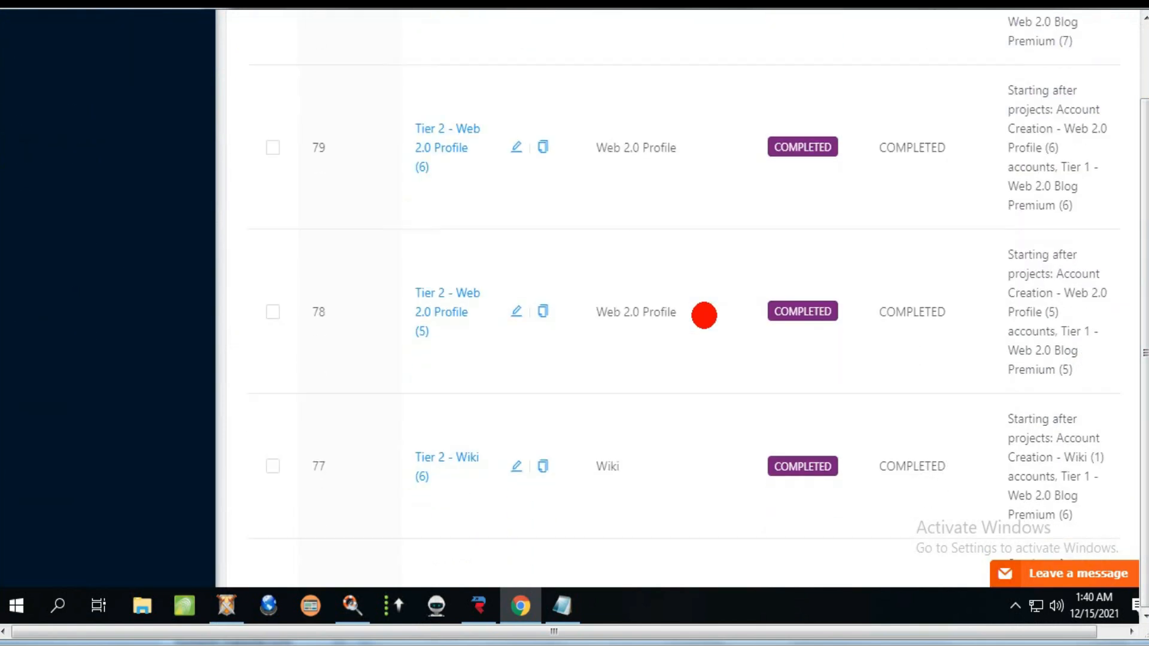
scroll(704, 315, down, 5)
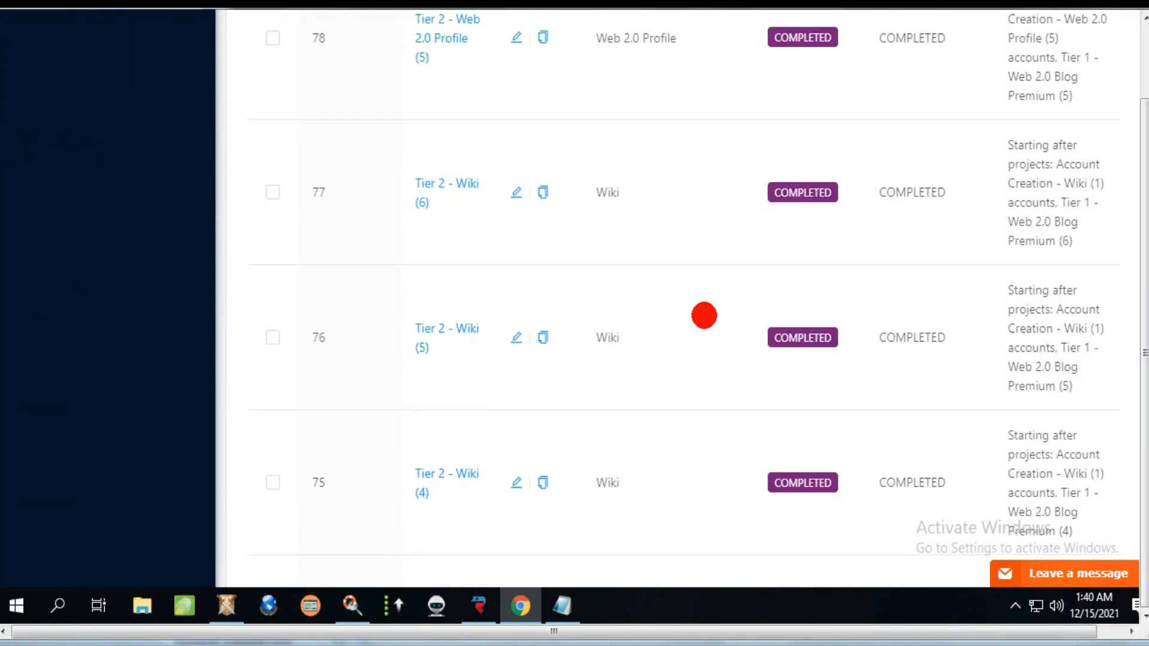
Step: Open the contoh campaign's Tier 2 - Wiki (5) project and review its tags, input URLs, content, output link set and account profile
click(441, 328)
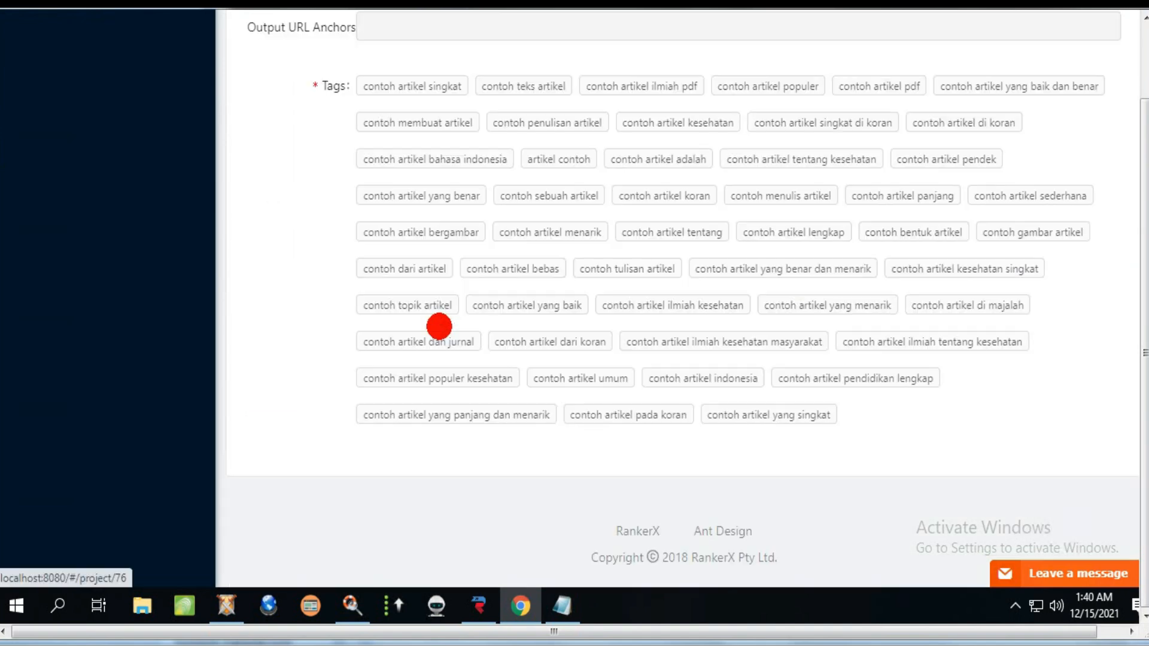
drag(1144, 405, 1145, 213)
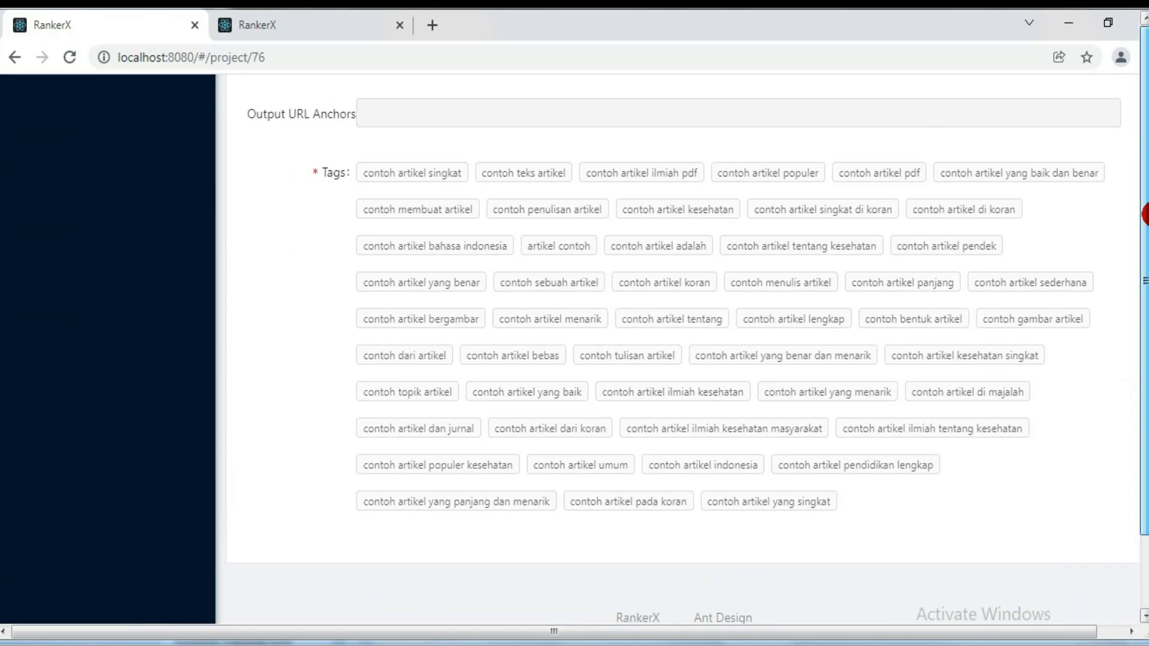
scroll(822, 323, up, 2)
scroll(822, 323, up, 5)
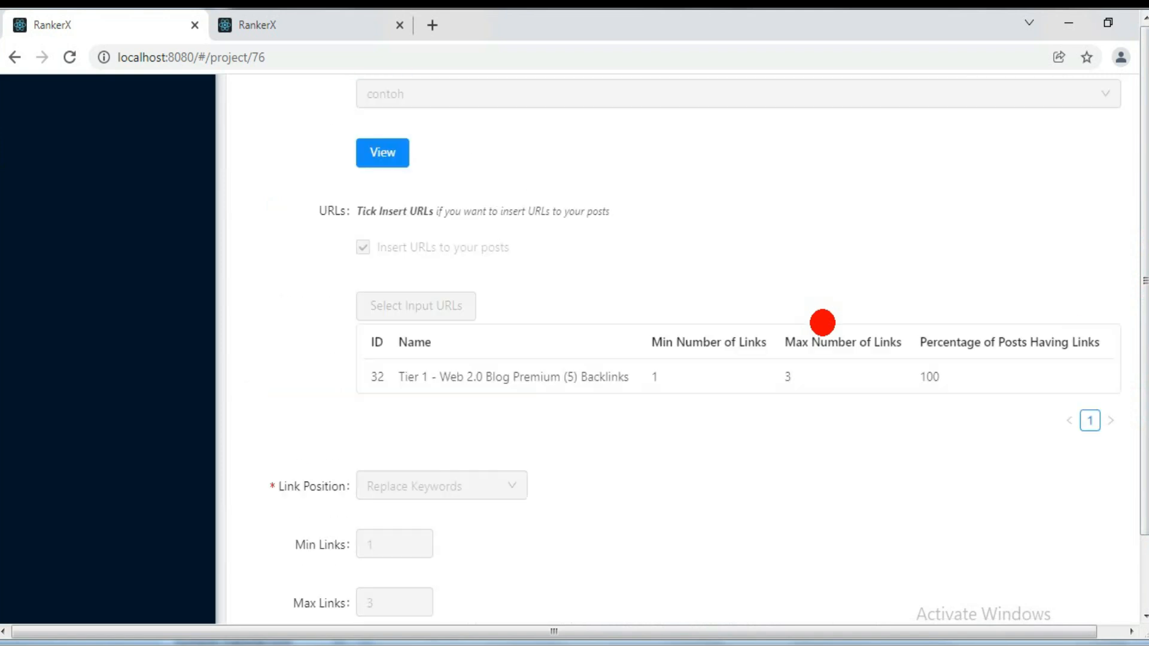
scroll(822, 323, up, 3)
scroll(823, 323, up, 3)
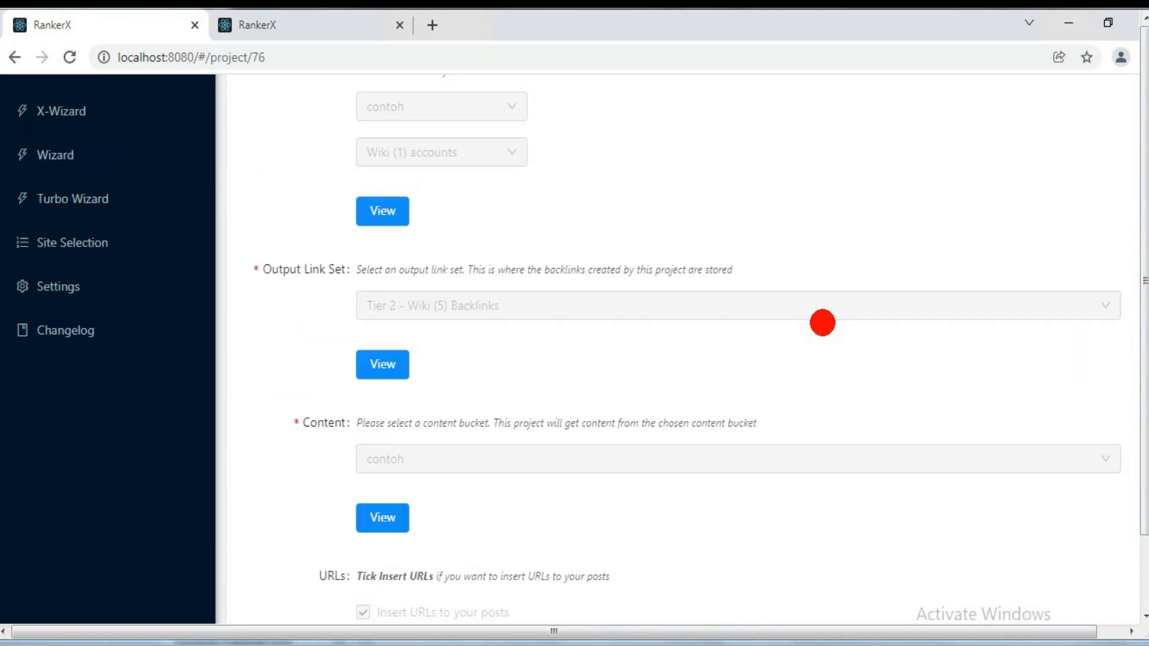
scroll(952, 213, up, 2)
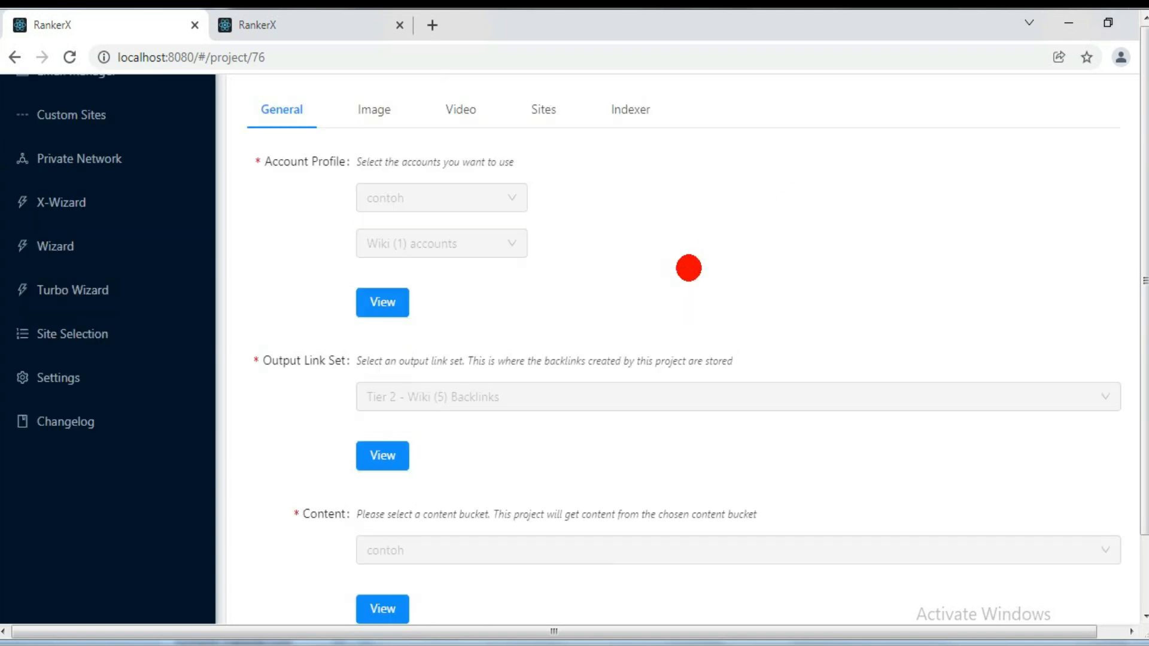
scroll(688, 268, up, 3)
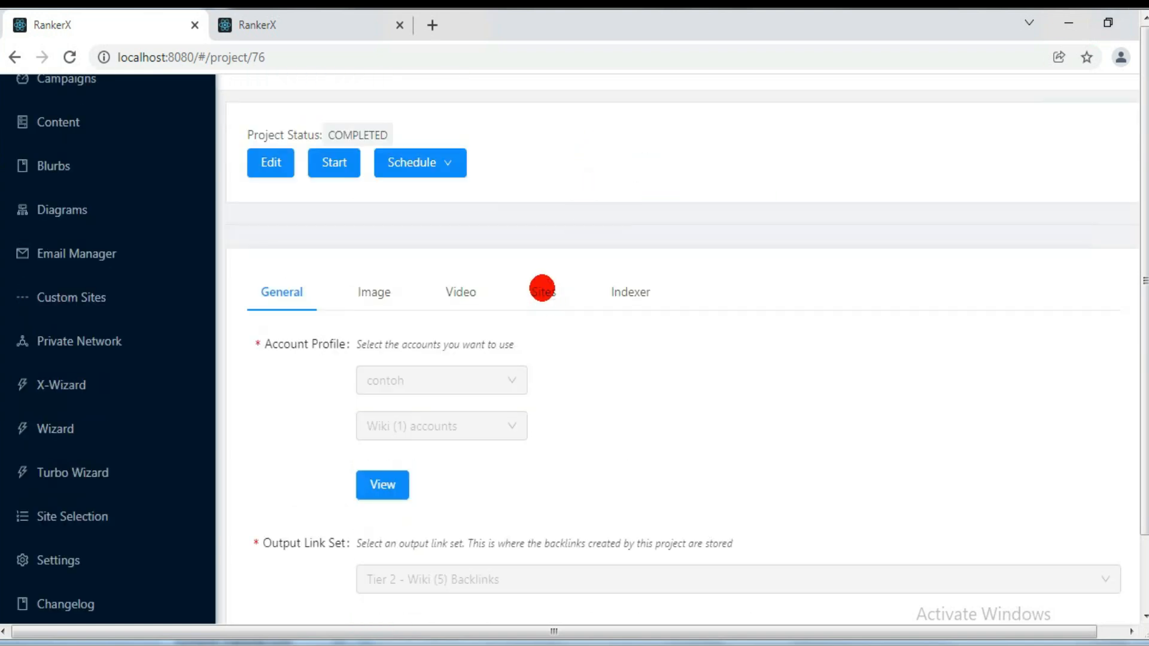
Step: Examine the submission status and progress of each WikiMedia site in the Tier 2 - Wiki (5) project
click(542, 288)
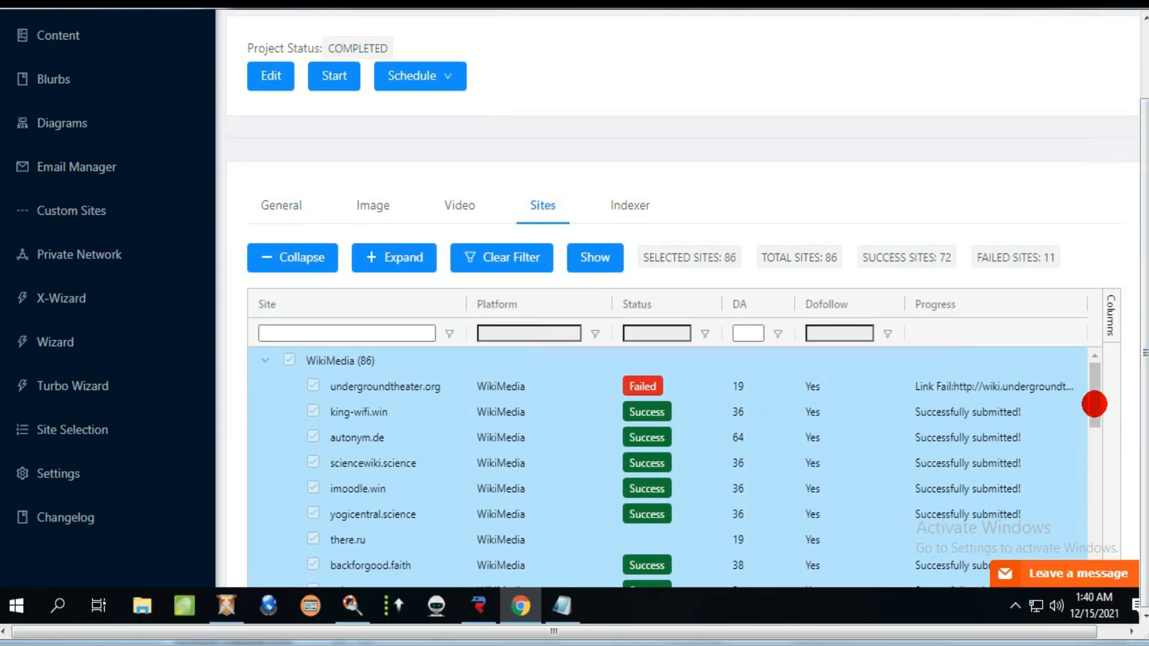
drag(1095, 413, 1094, 547)
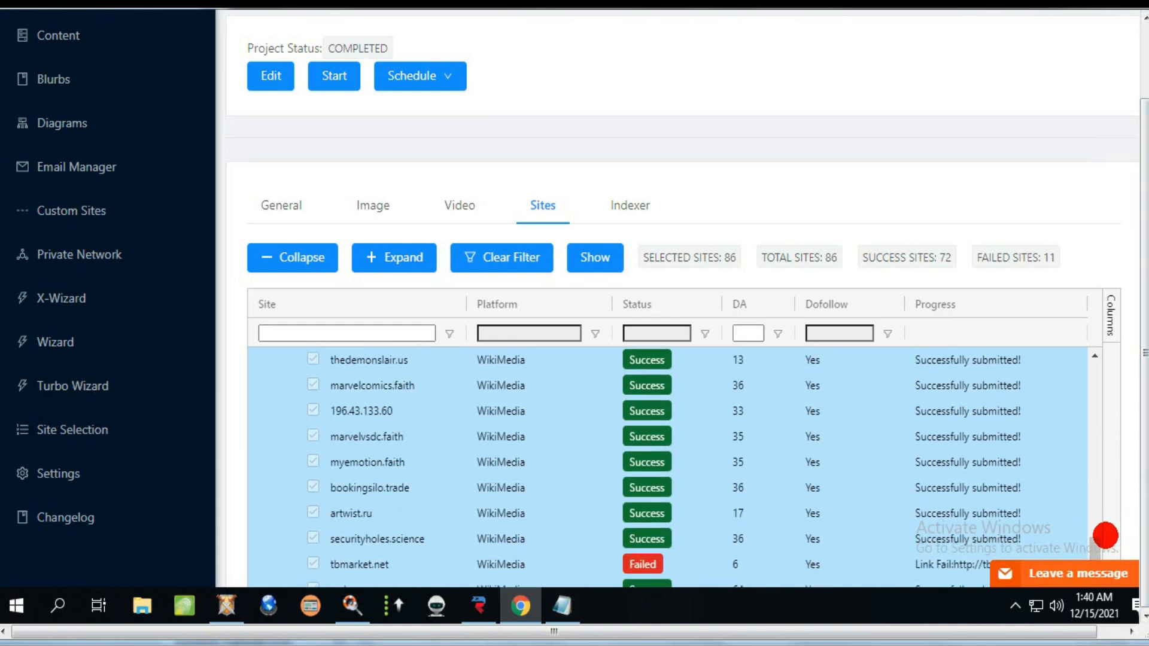
drag(1093, 546, 1096, 574)
drag(1082, 483, 1097, 343)
Step: Return to the contoh campaign and review the modules and statuses in its project list
drag(1143, 392, 1136, 264)
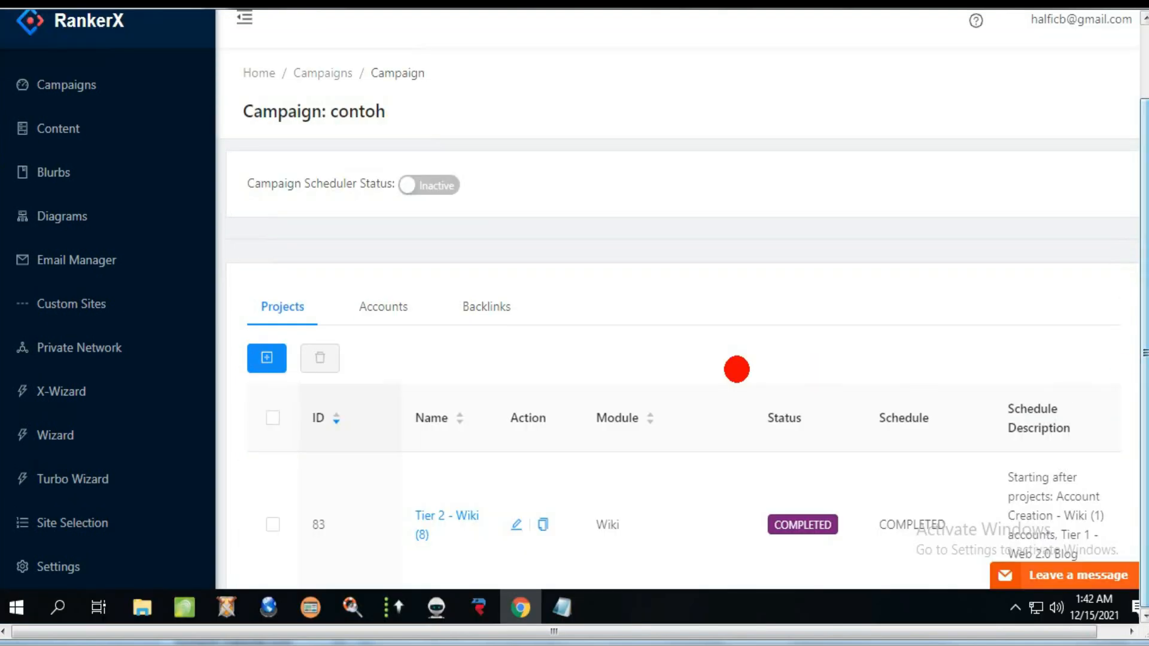
scroll(736, 369, down, 5)
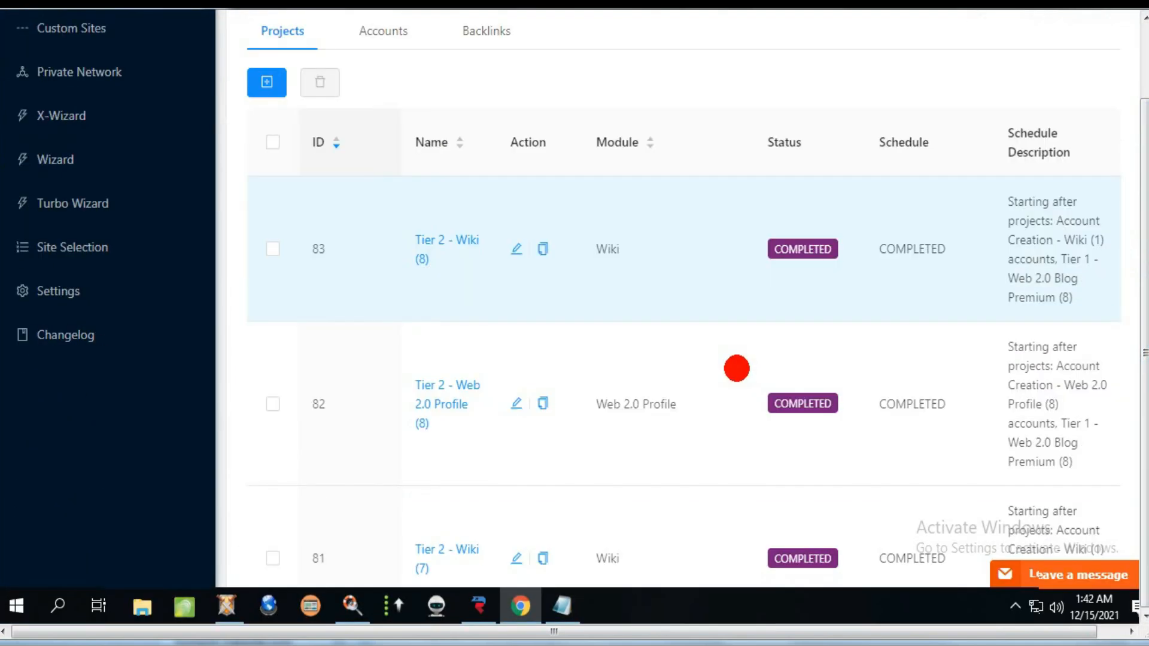
scroll(895, 402, up, 1)
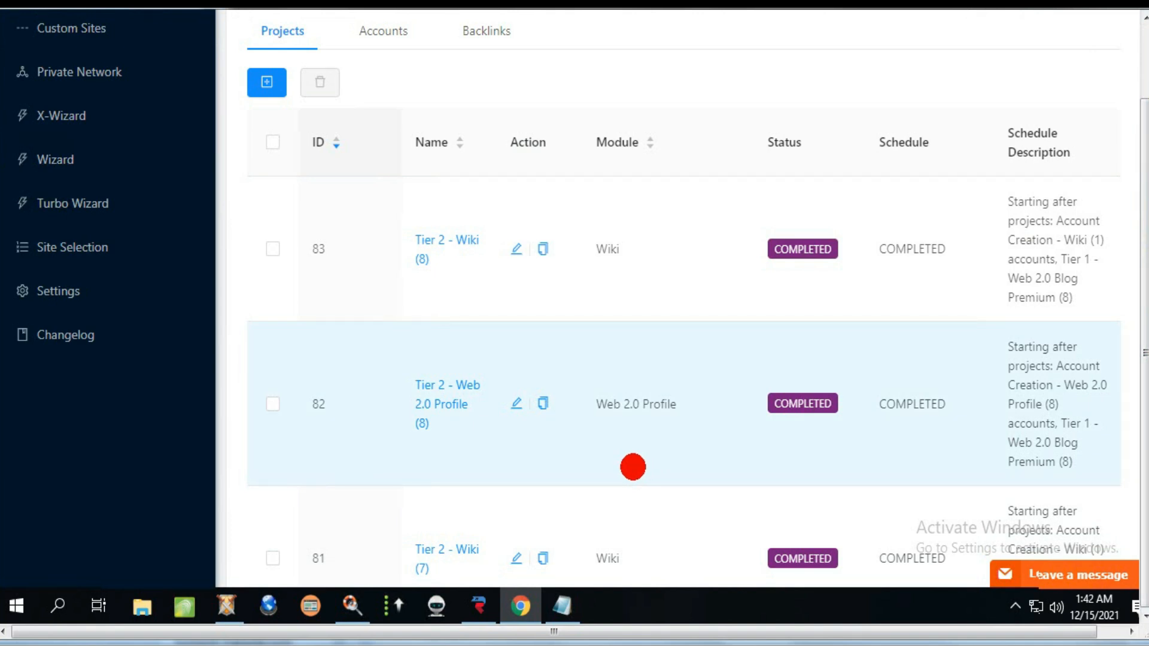
drag(1146, 418, 1052, 268)
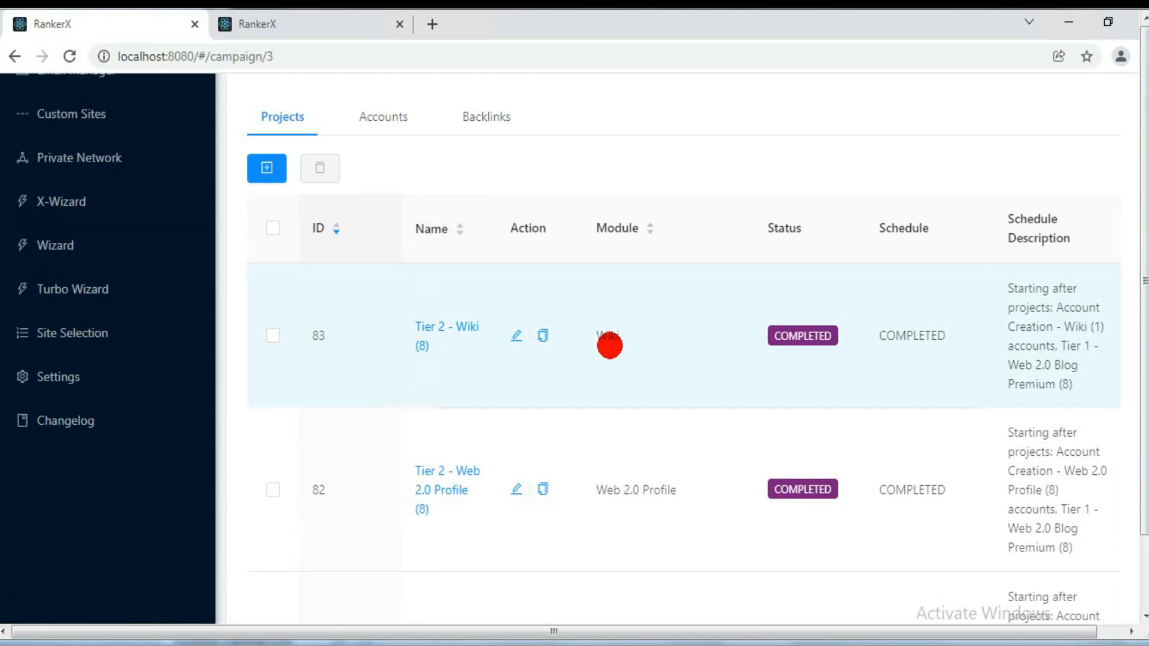
scroll(800, 367, up, 1)
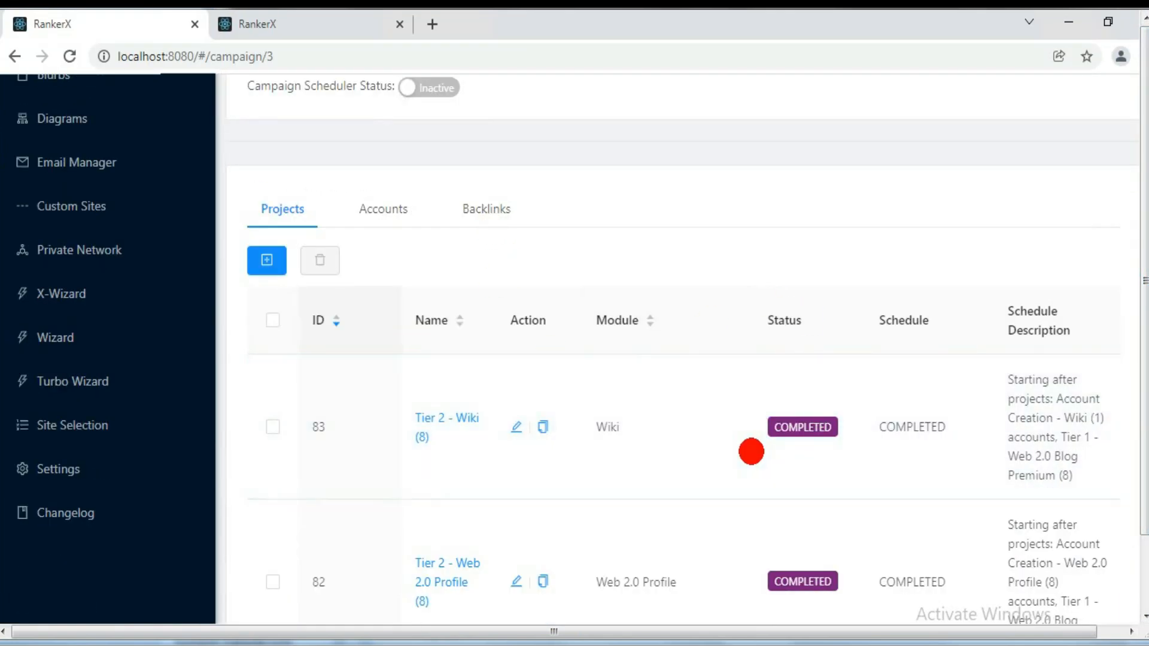
scroll(752, 451, up, 1)
scroll(758, 453, up, 1)
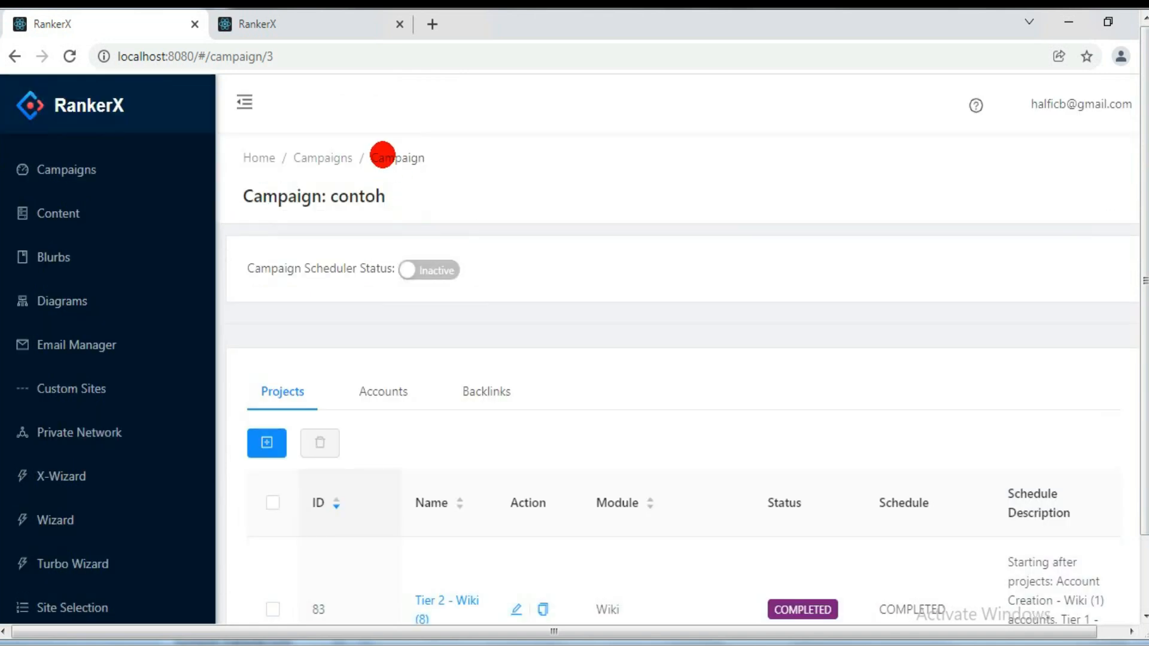
Step: Return to the campaigns list, select the contoh campaign and download its backlinks
click(320, 155)
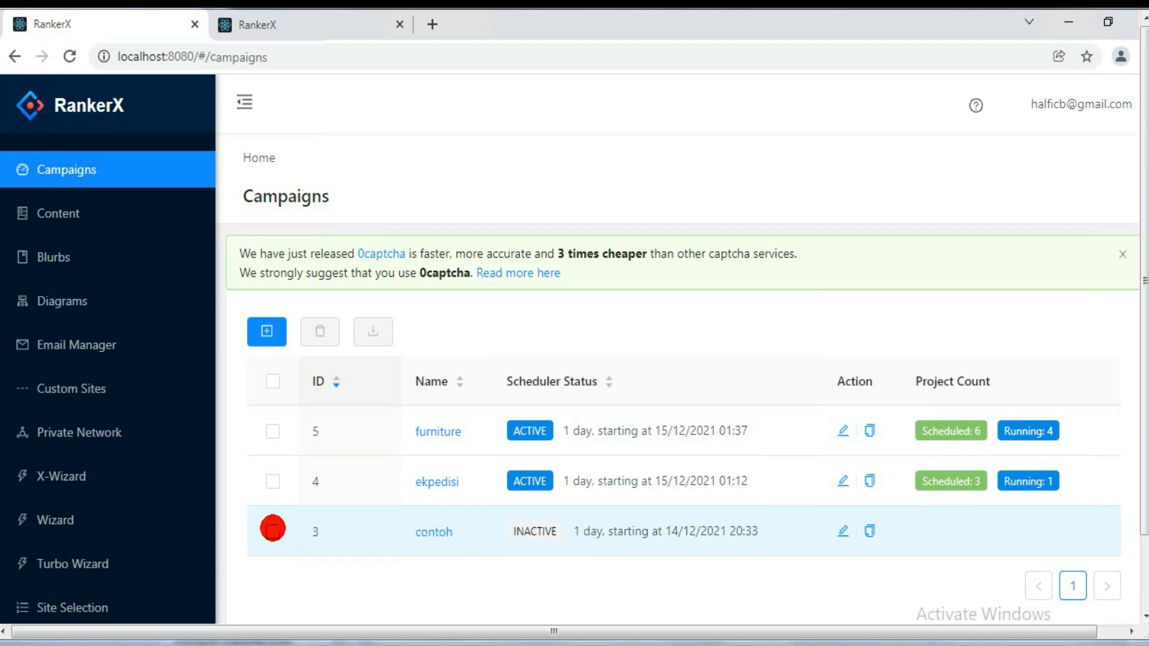
click(273, 530)
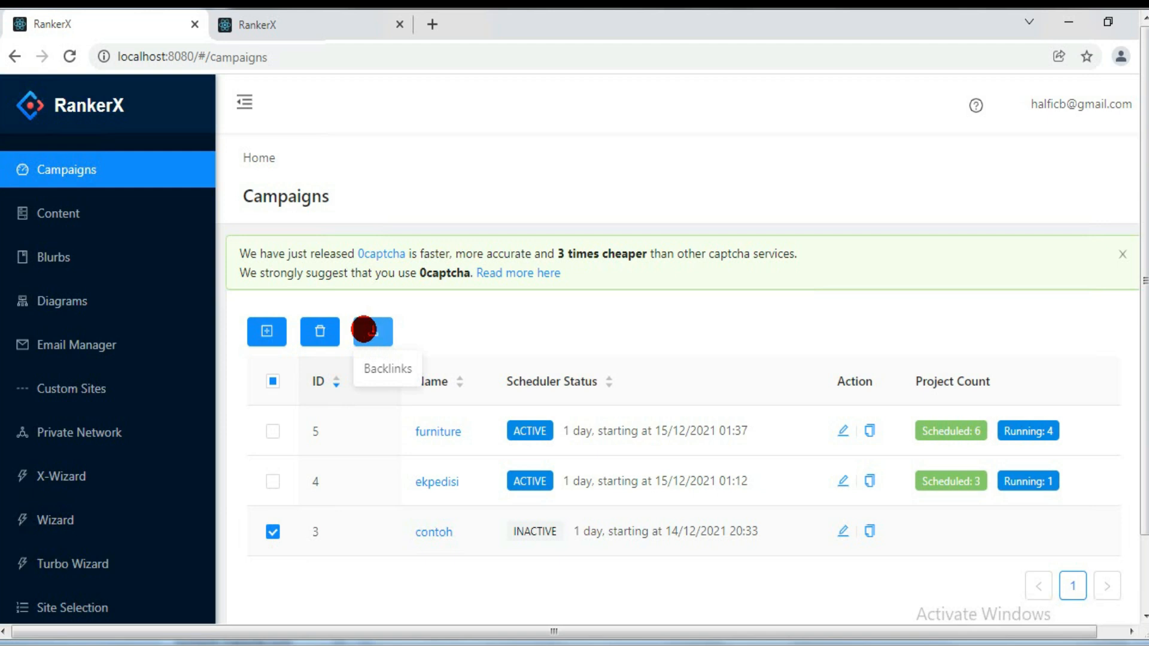
click(368, 330)
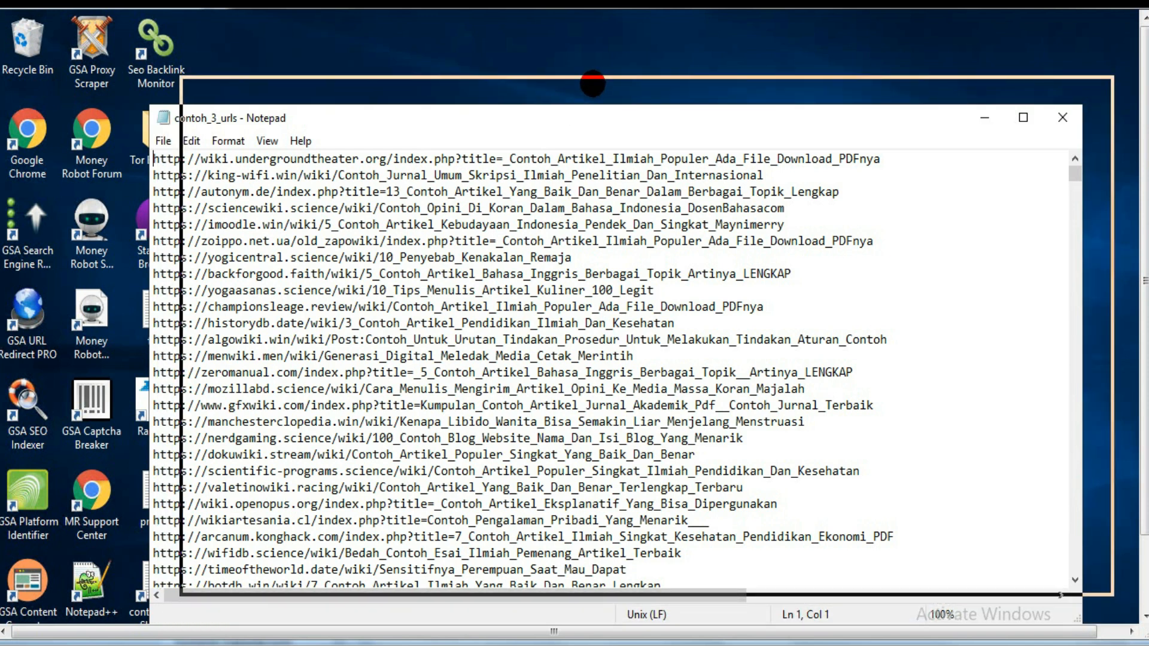
Step: Examine the contoh backlink URLs in the contoh_3_urls file in Notepad, selecting the whole list to check its length
drag(562, 112, 592, 83)
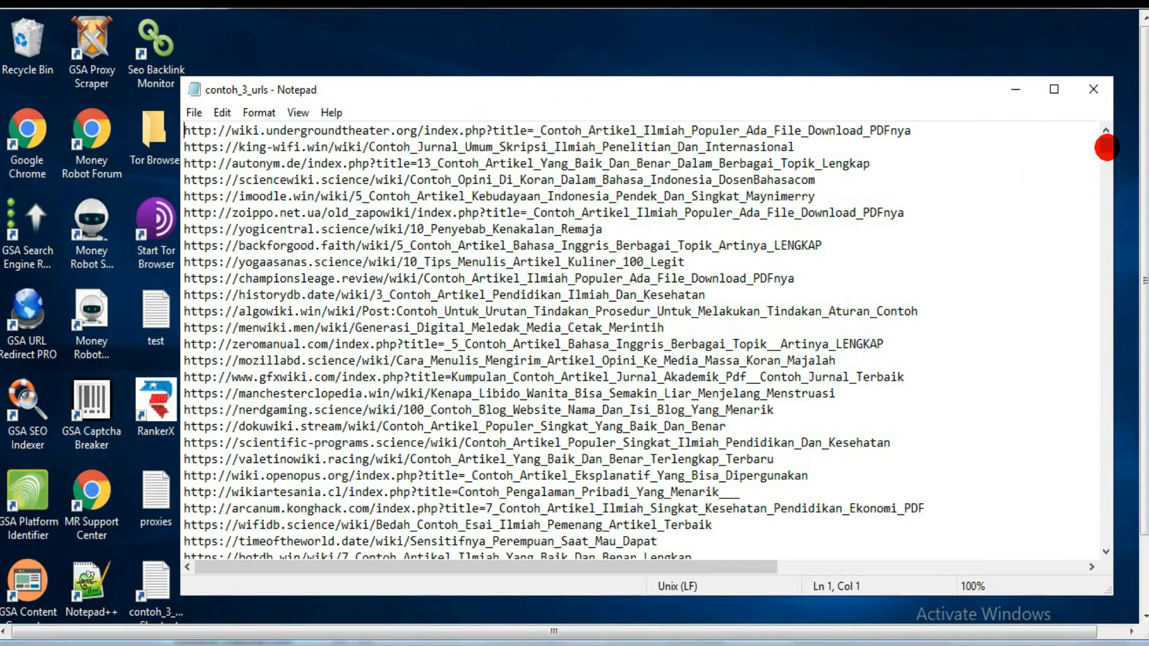
drag(1102, 156, 1090, 123)
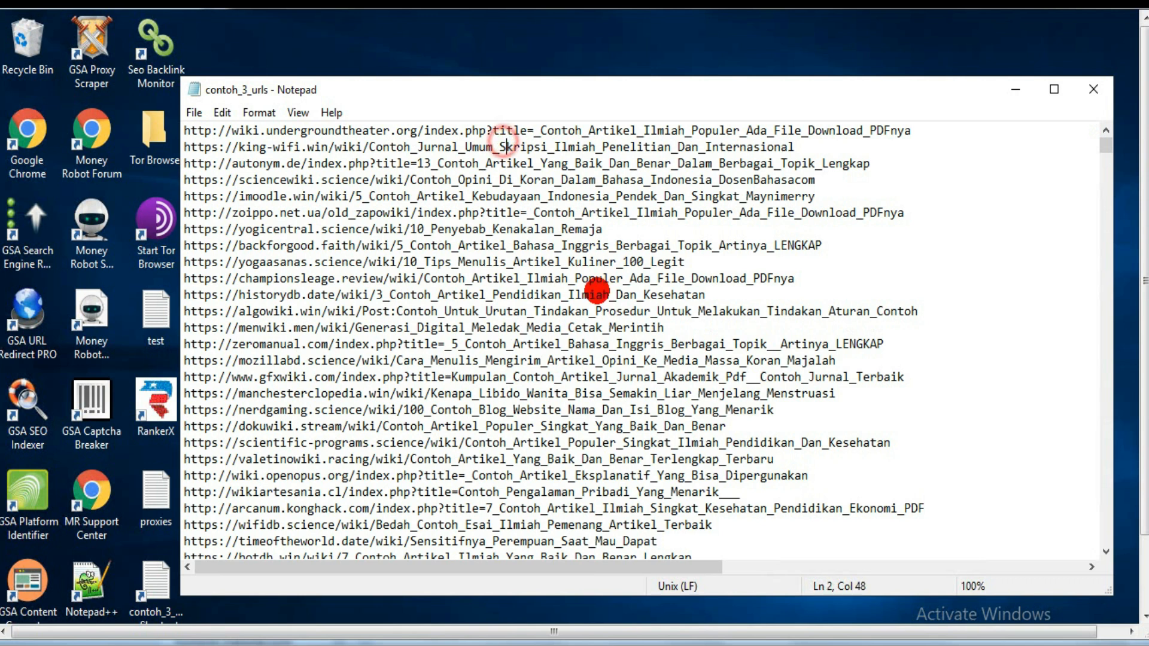
key(ctrl+a)
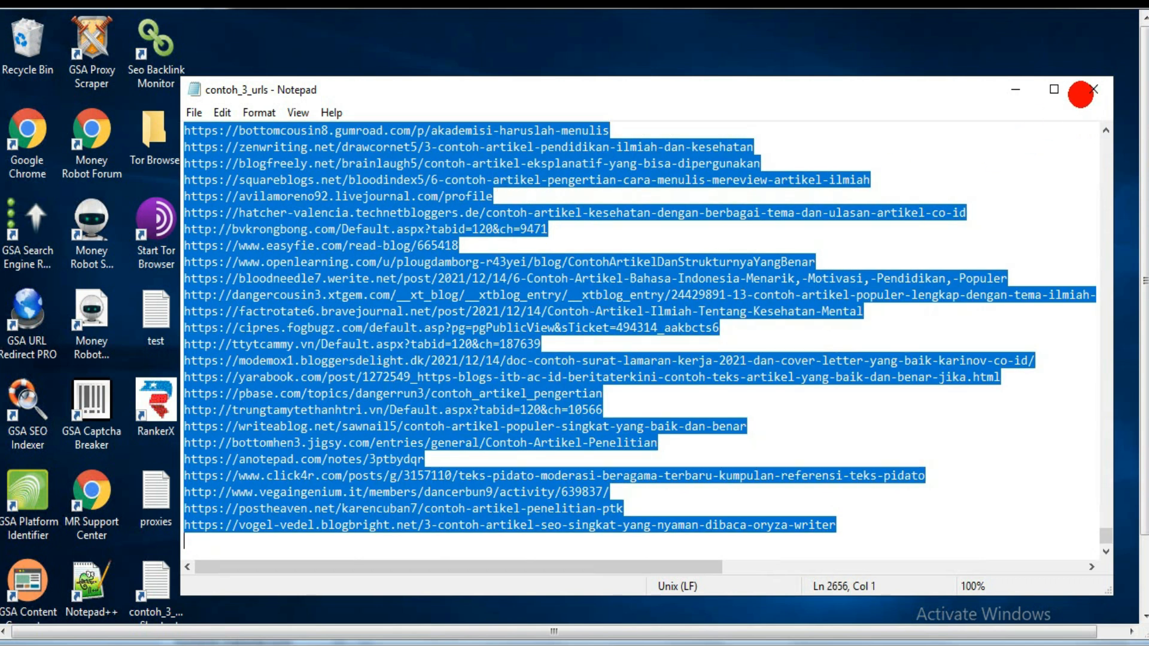
click(1015, 90)
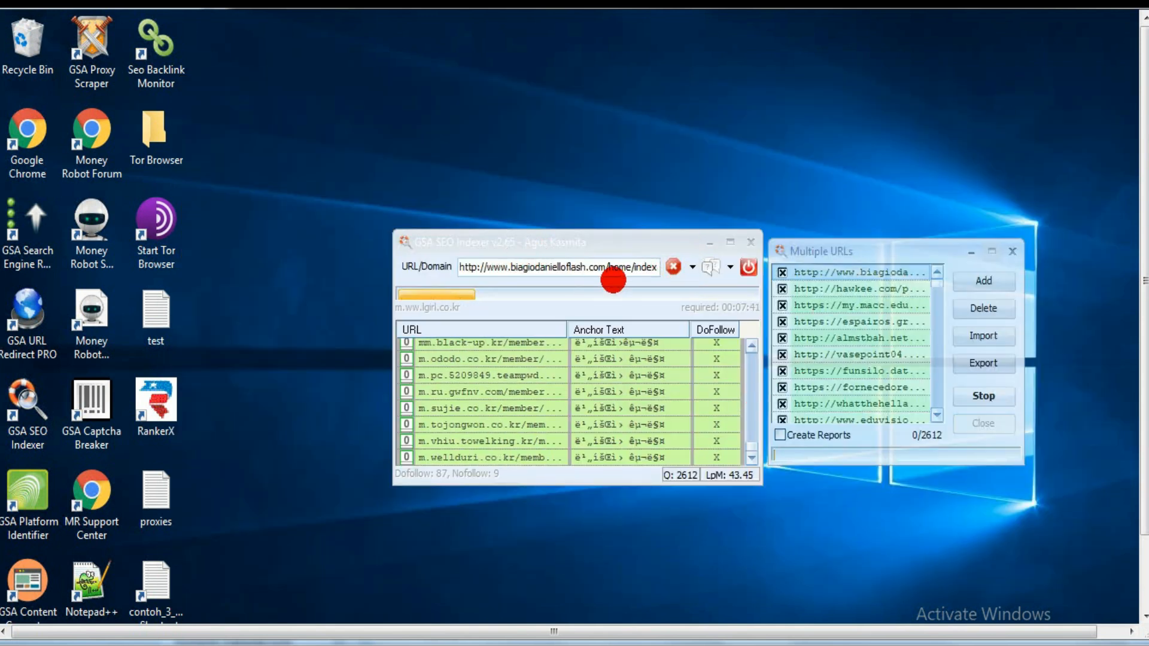
Step: Look over the GSA SEO Indexer options and try to add the contoh_3_urls file to its multiple URLs list
click(693, 266)
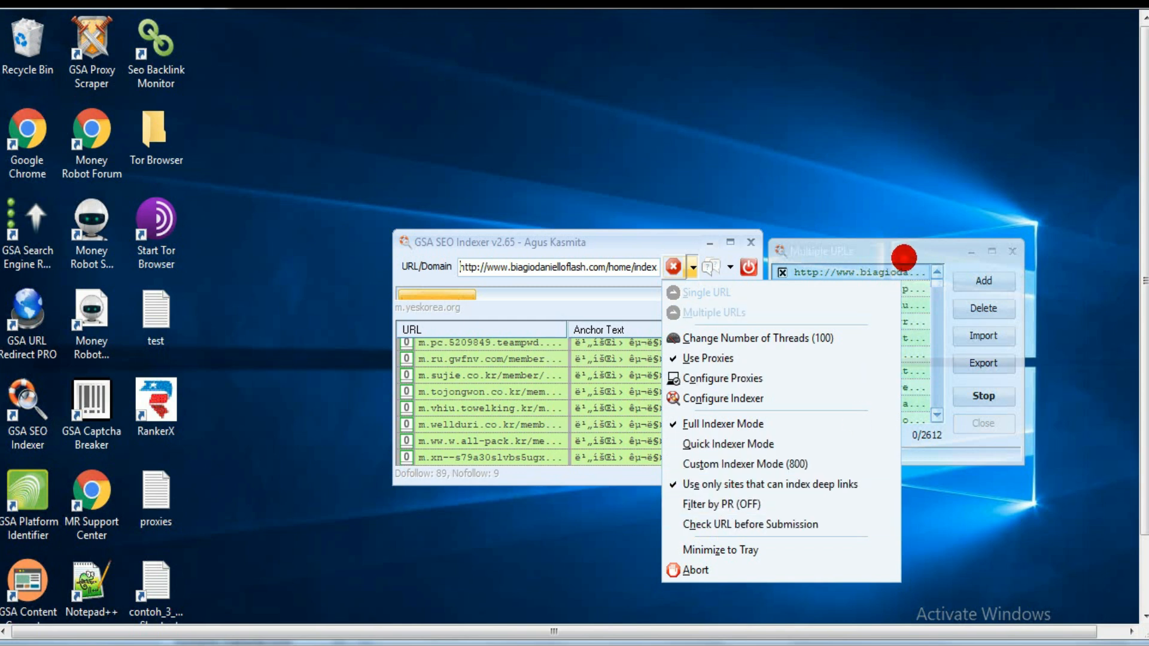
click(904, 256)
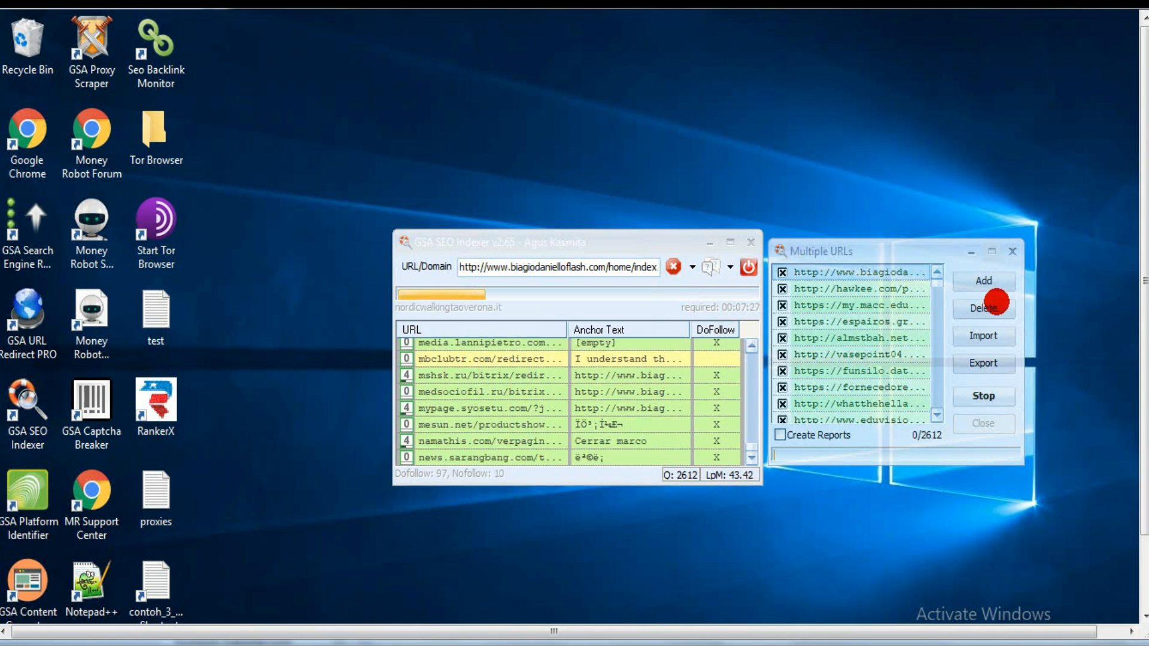
click(980, 280)
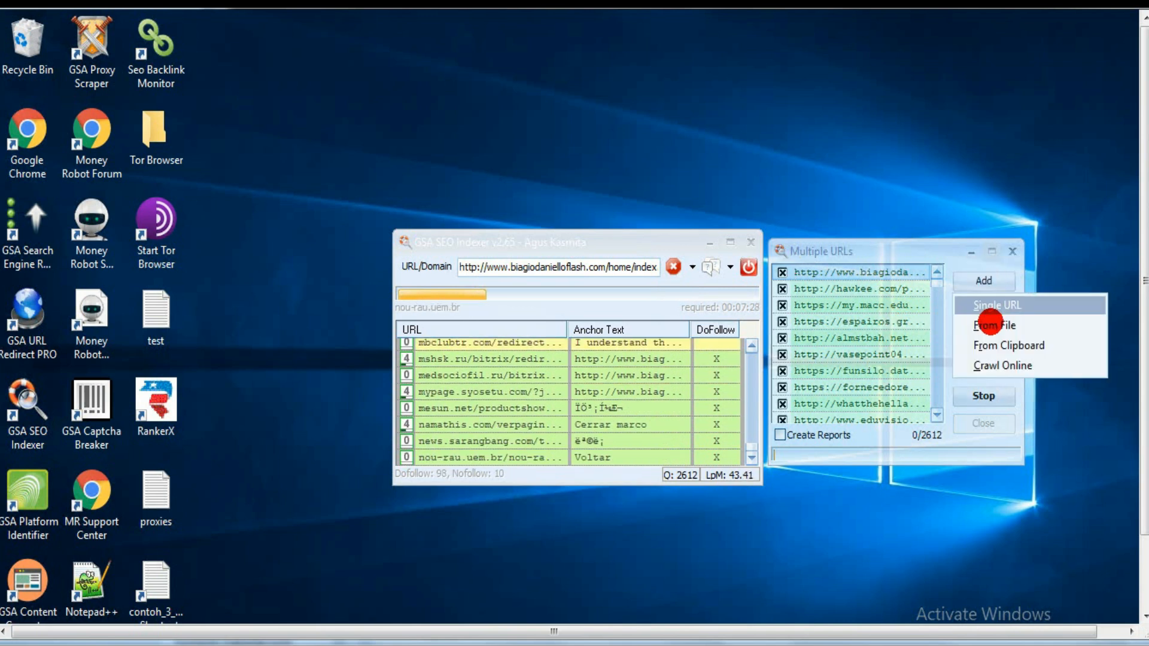
click(991, 324)
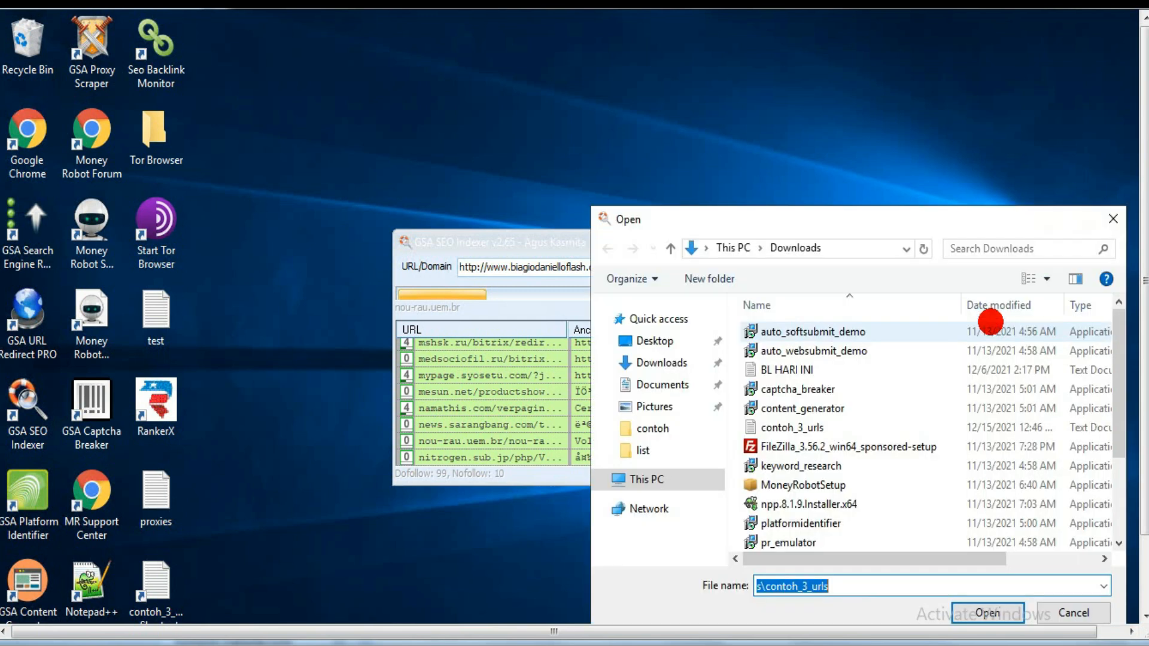
click(775, 427)
click(771, 431)
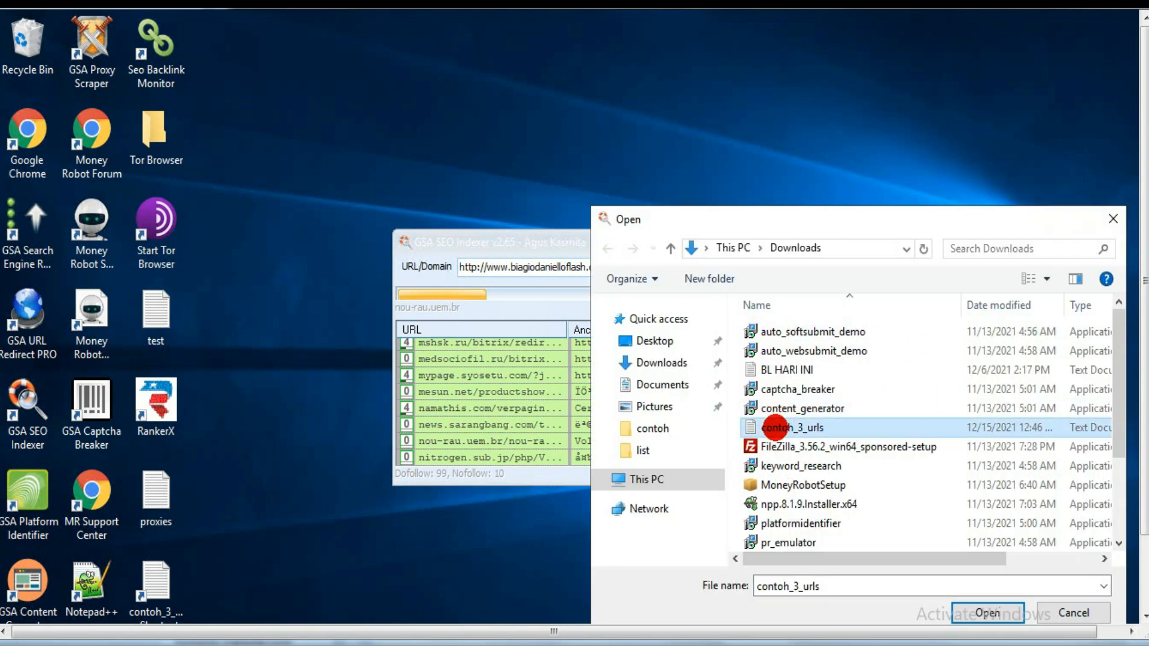
click(1065, 610)
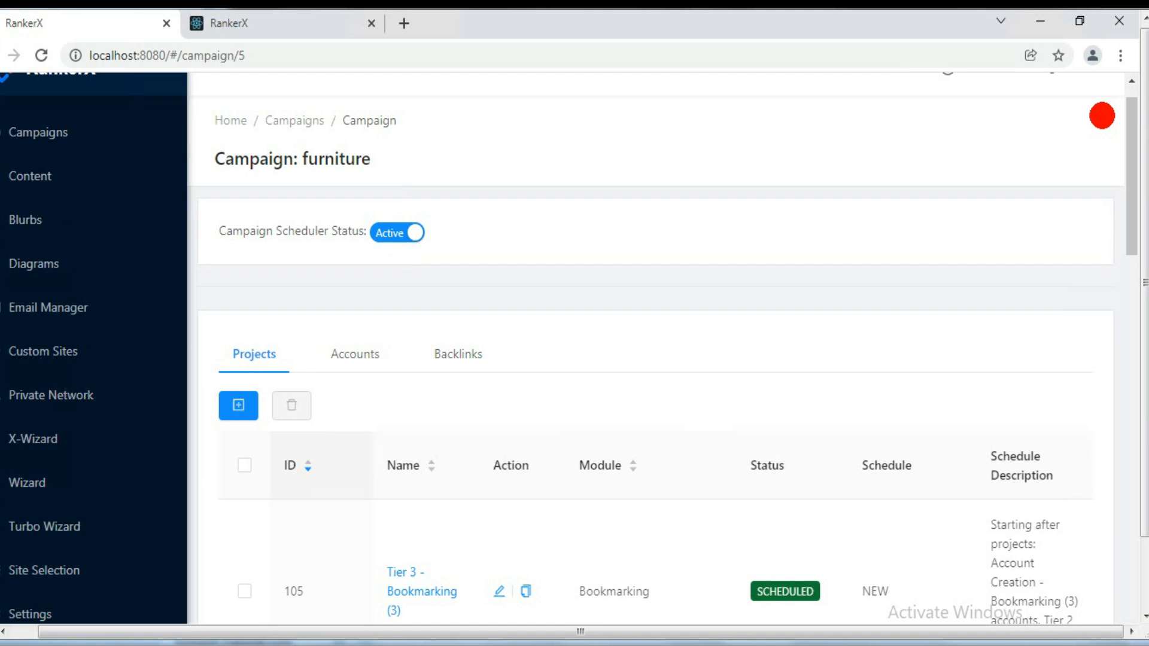
scroll(1102, 115, up, 1)
mouse_move(1102, 115)
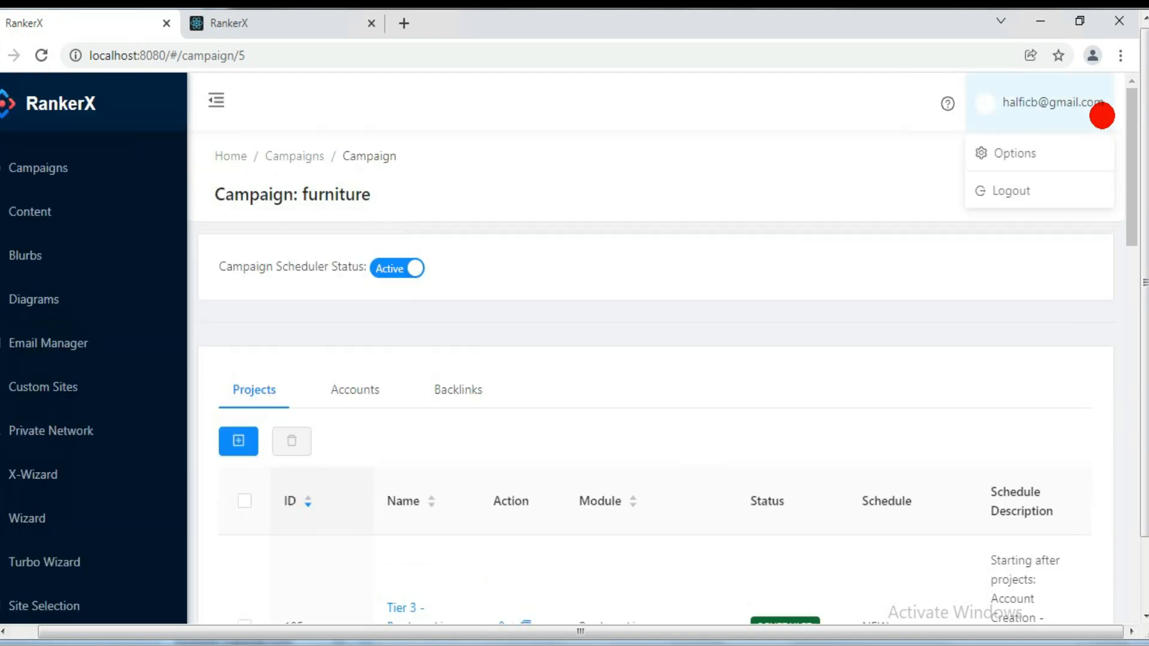